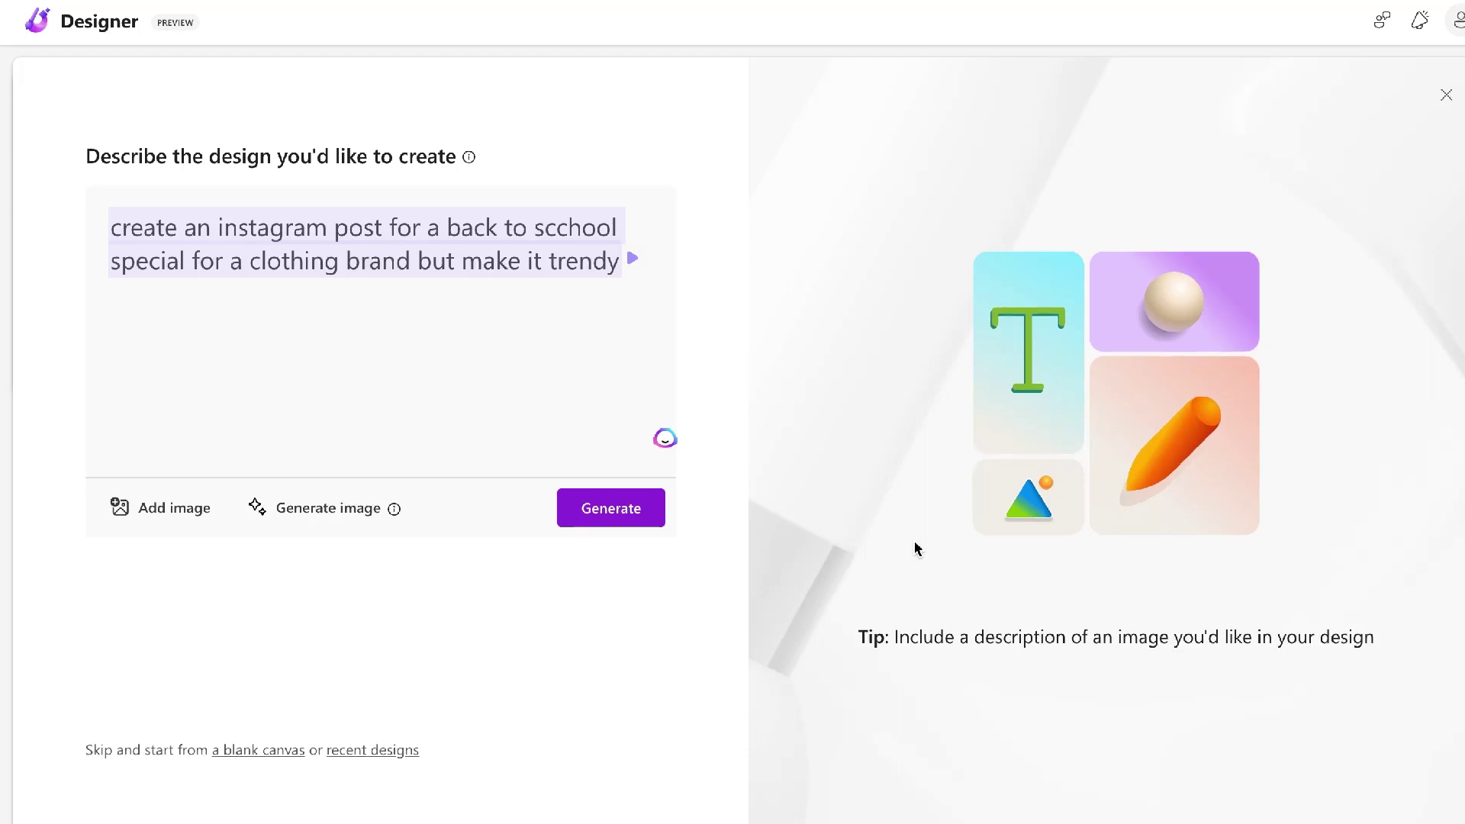
# Pick the first grey-blue design, previewing it and the pink-dress and orange designs full size.
pyautogui.click(1000, 324)
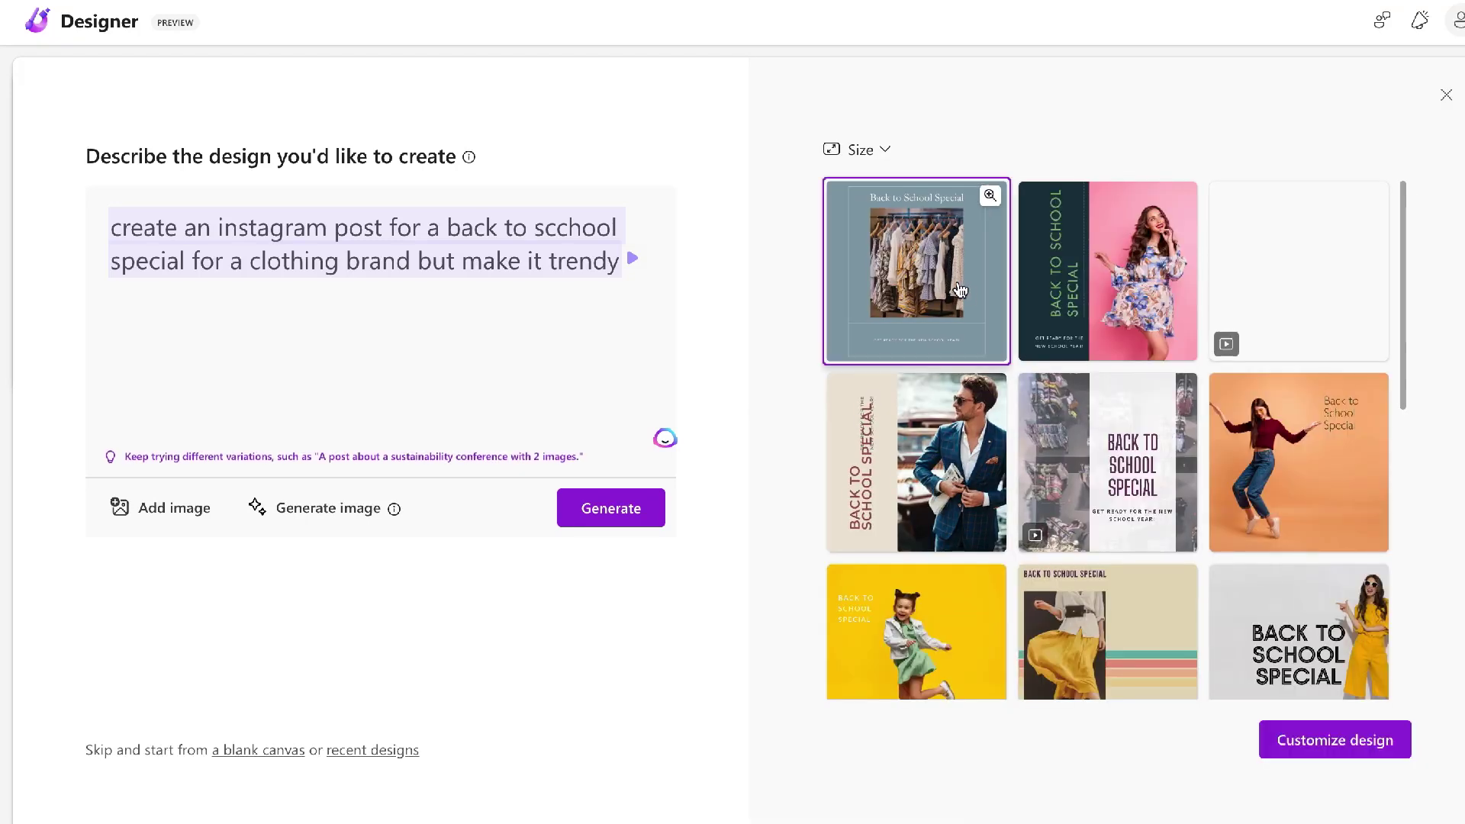
pyautogui.click(990, 197)
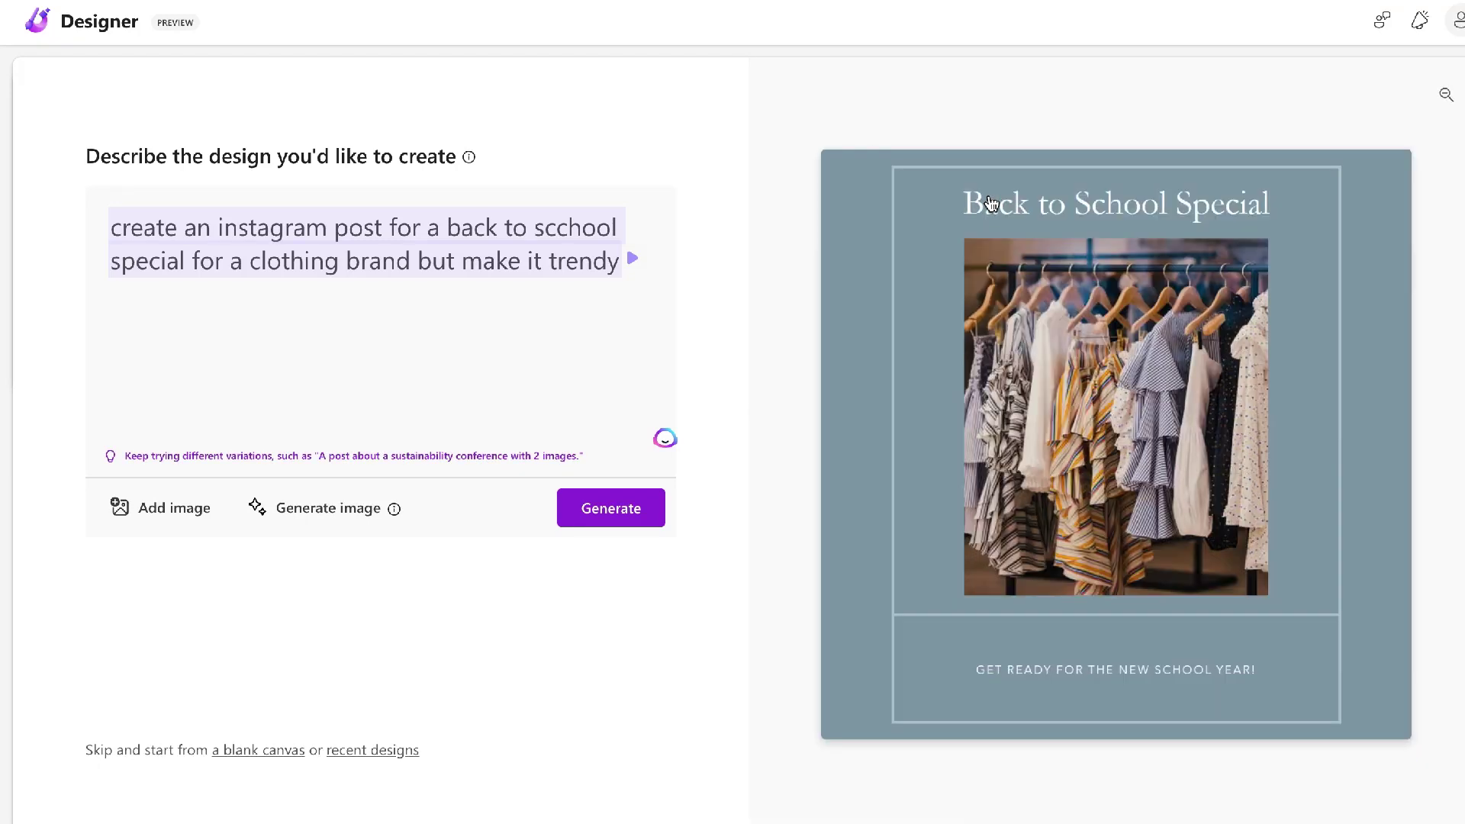
pyautogui.click(1442, 98)
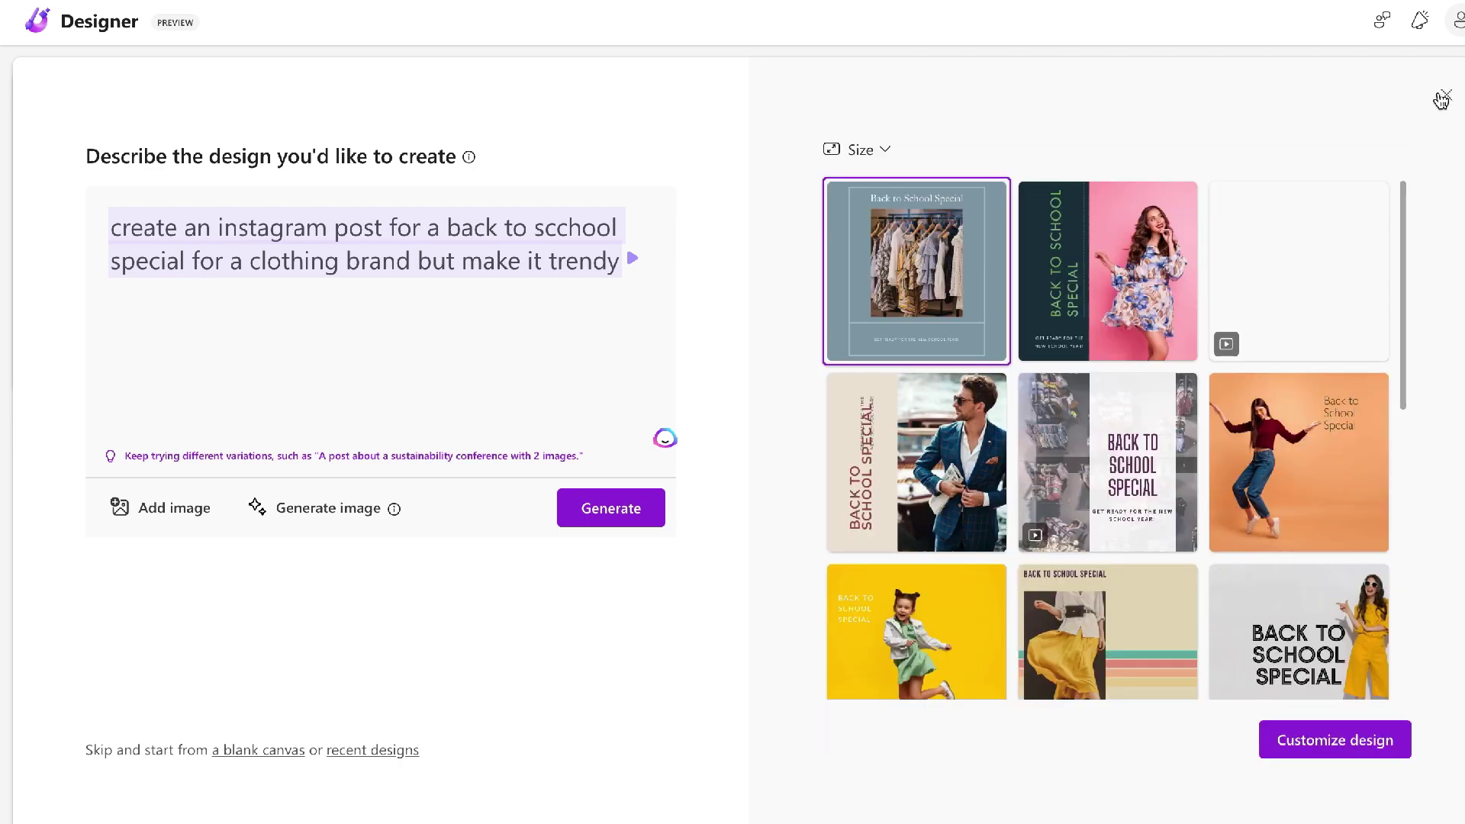
pyautogui.click(1178, 200)
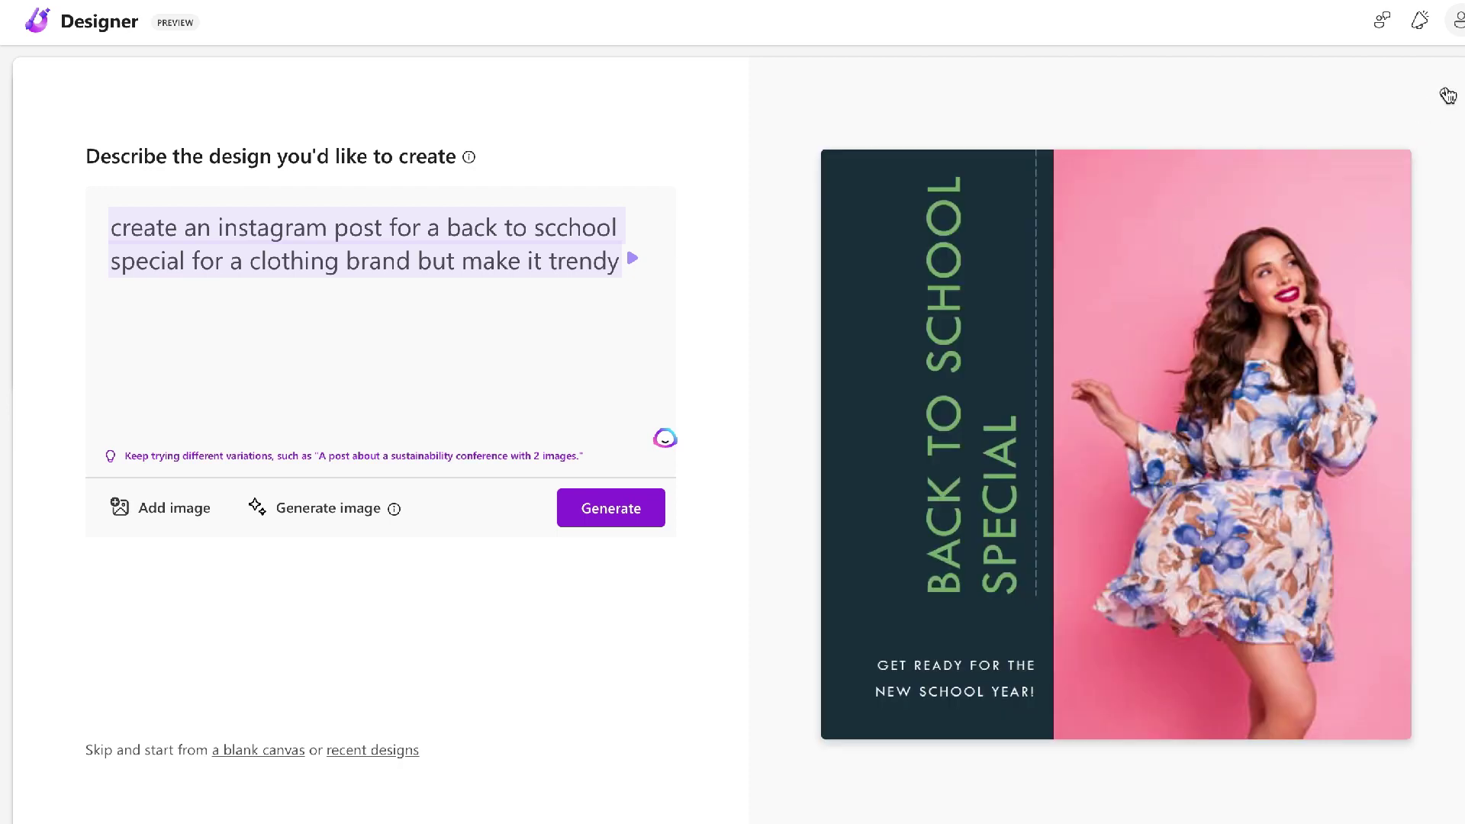
pyautogui.click(1447, 95)
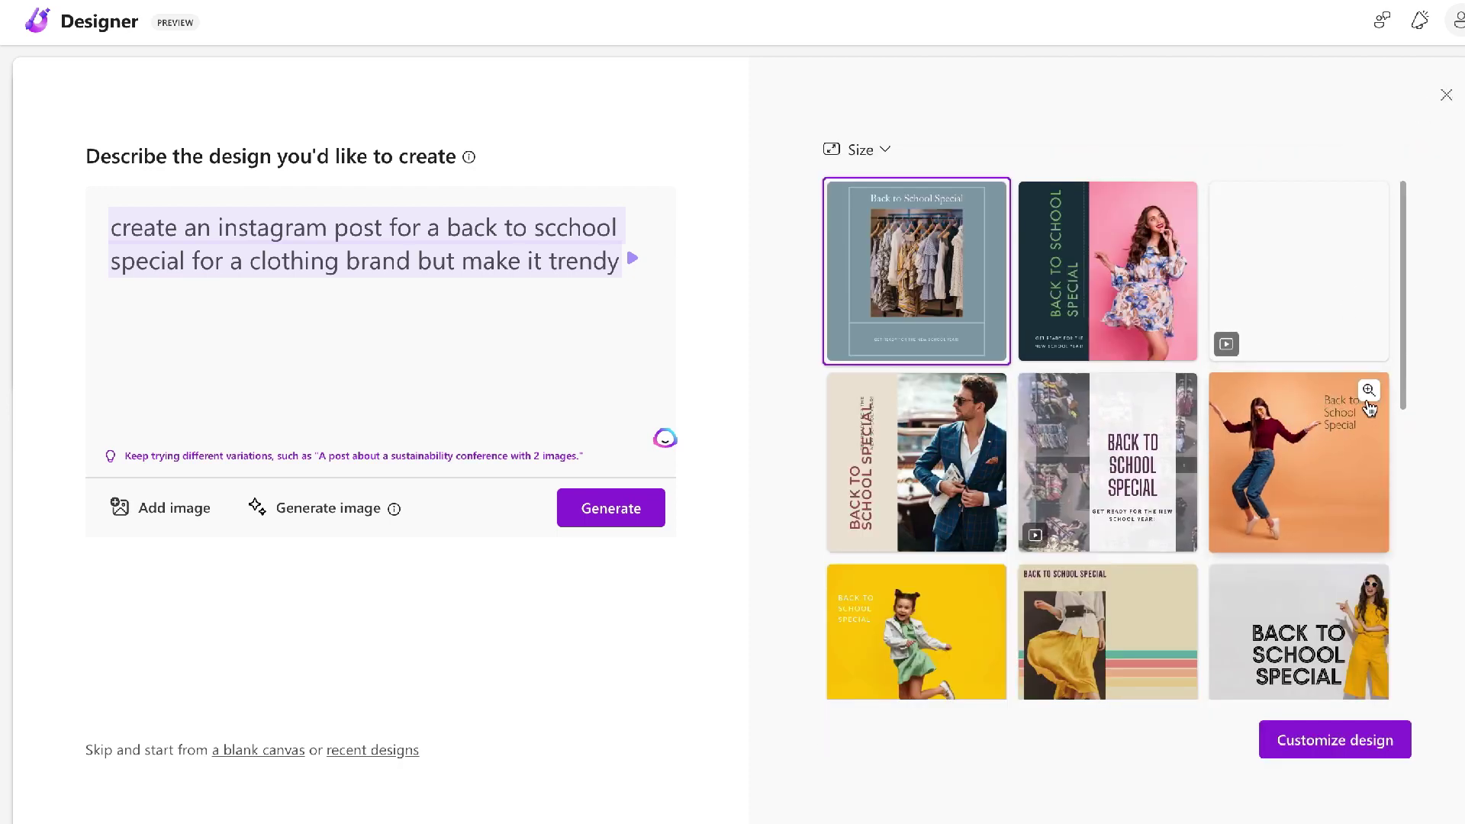
pyautogui.click(1368, 392)
# Attach the middle orange-balloon boy image to the Back to School Special request.
pyautogui.click(1442, 103)
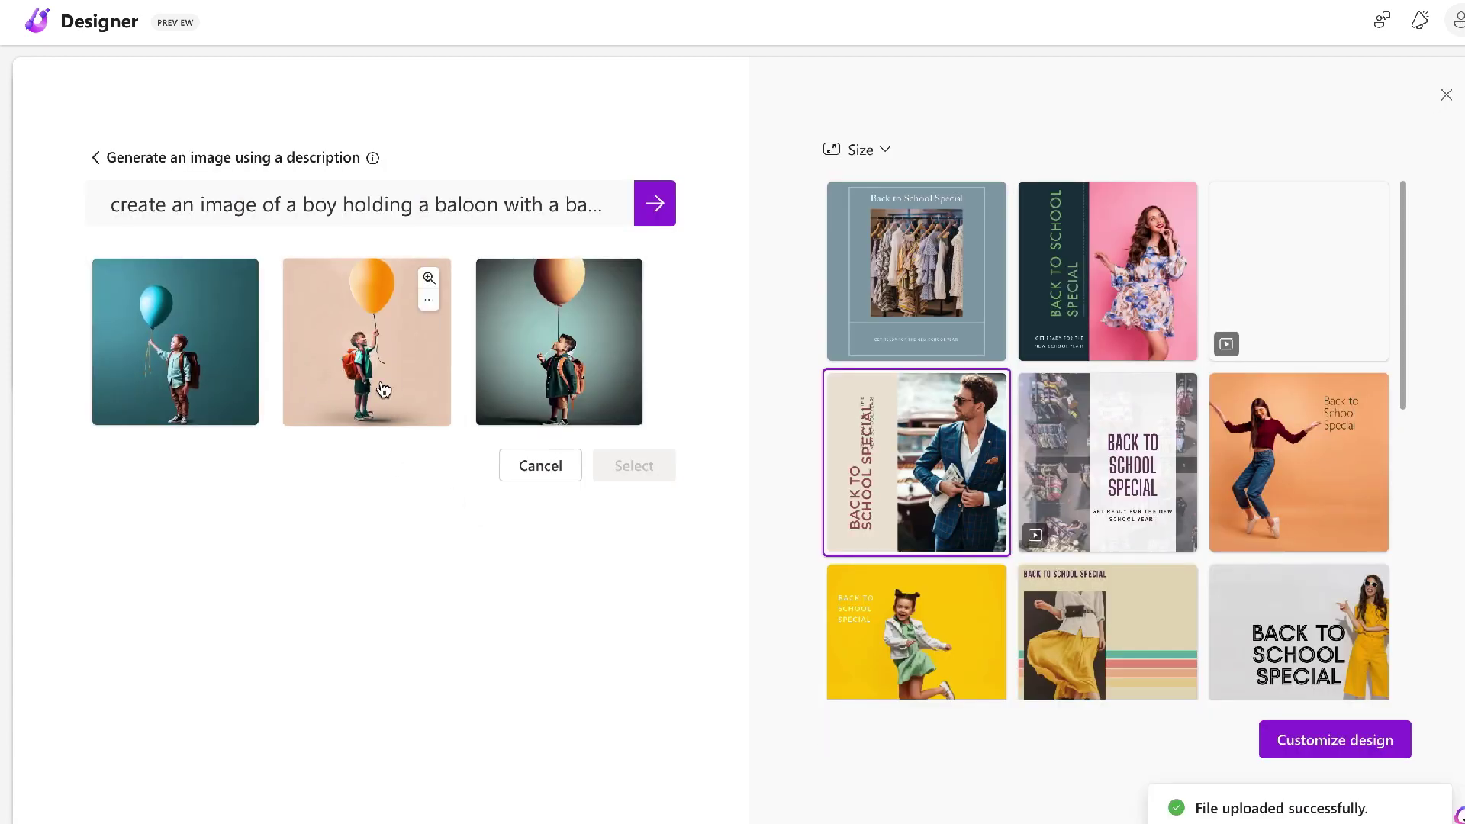
pyautogui.click(381, 343)
pyautogui.click(649, 467)
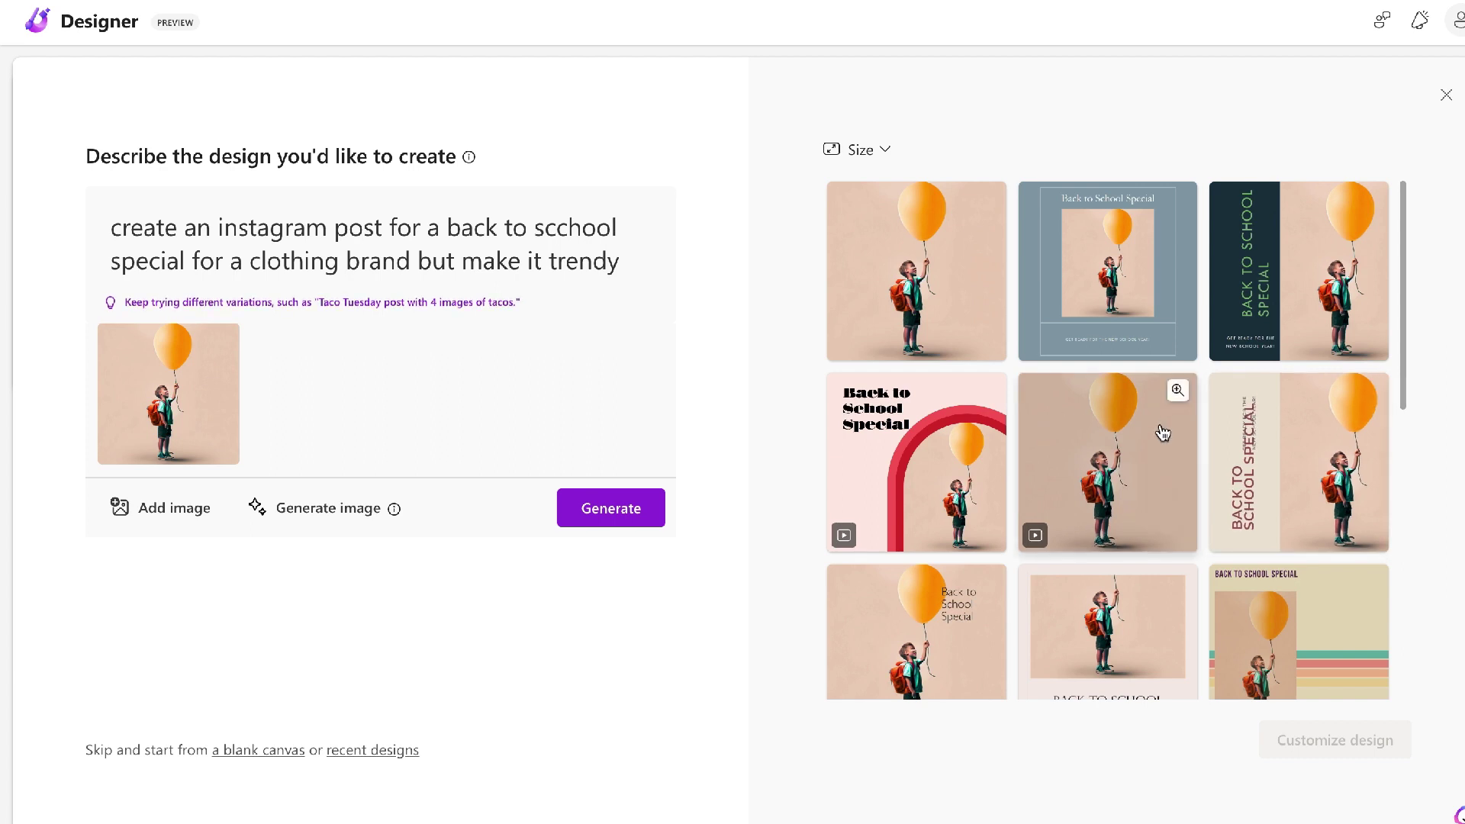
# Choose the dark-panel balloon boy design, preview it, and open it in the editor.
pyautogui.click(1295, 304)
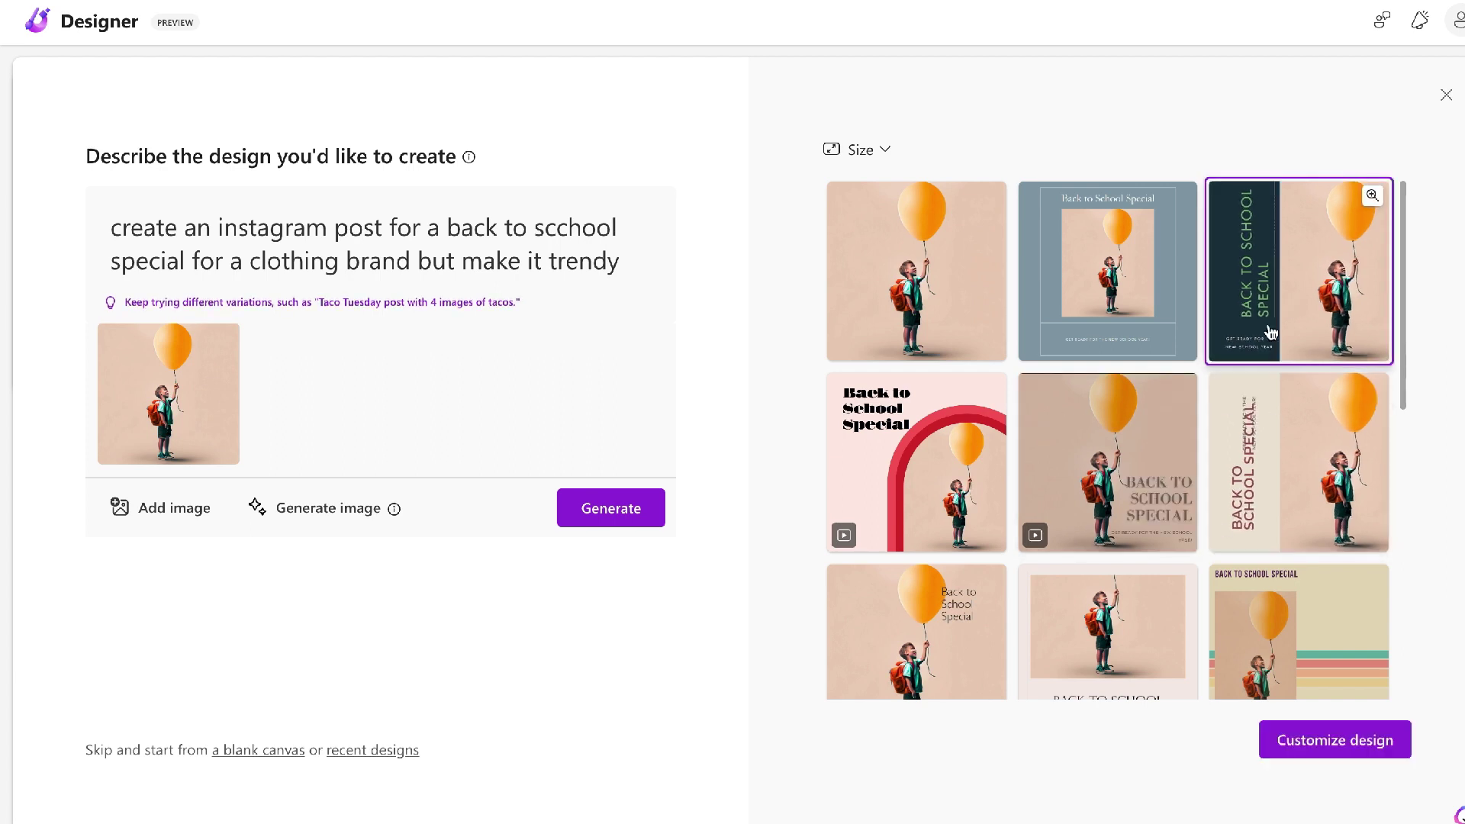
pyautogui.click(1369, 198)
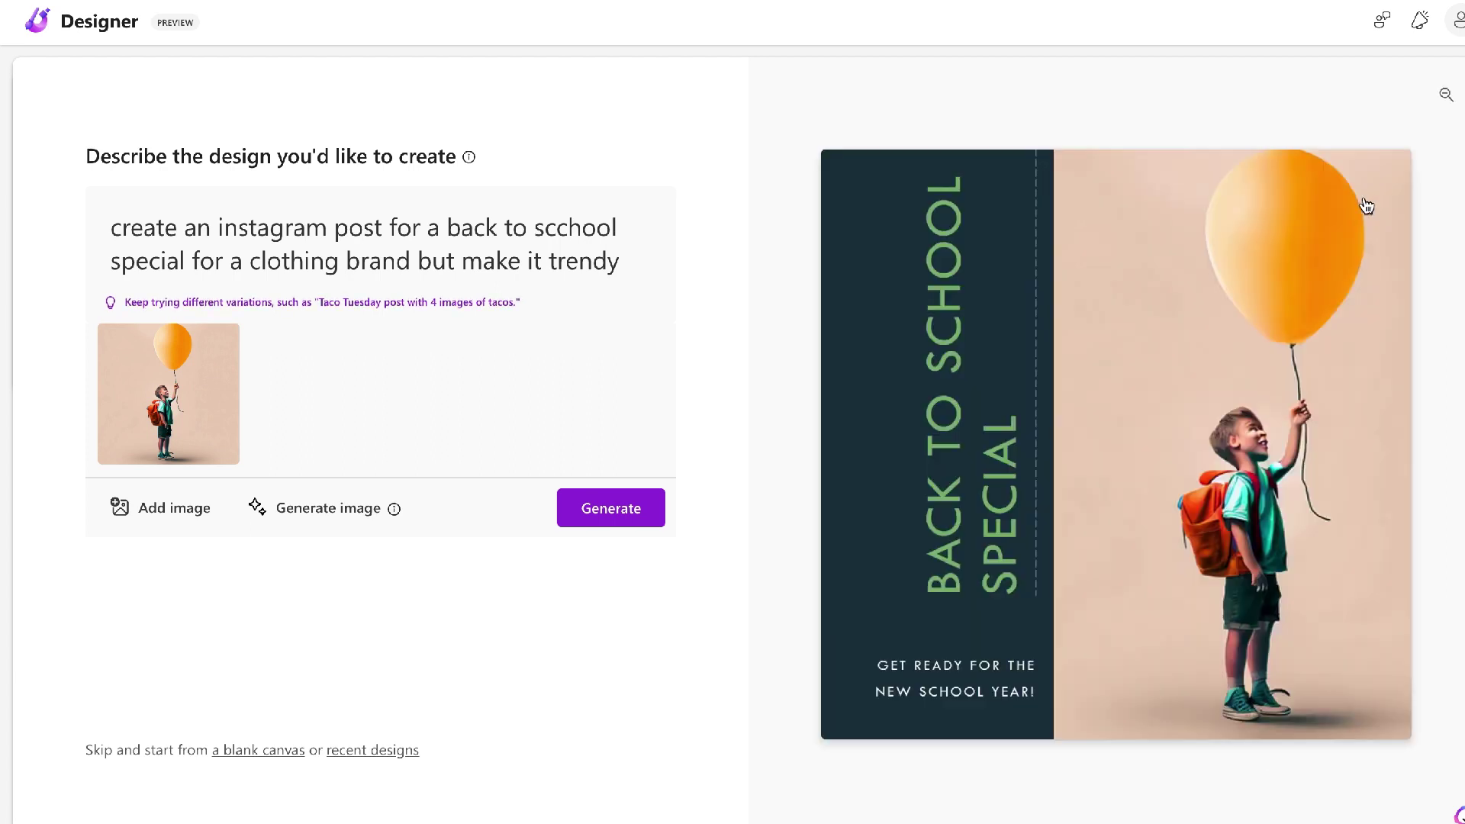
pyautogui.click(1444, 95)
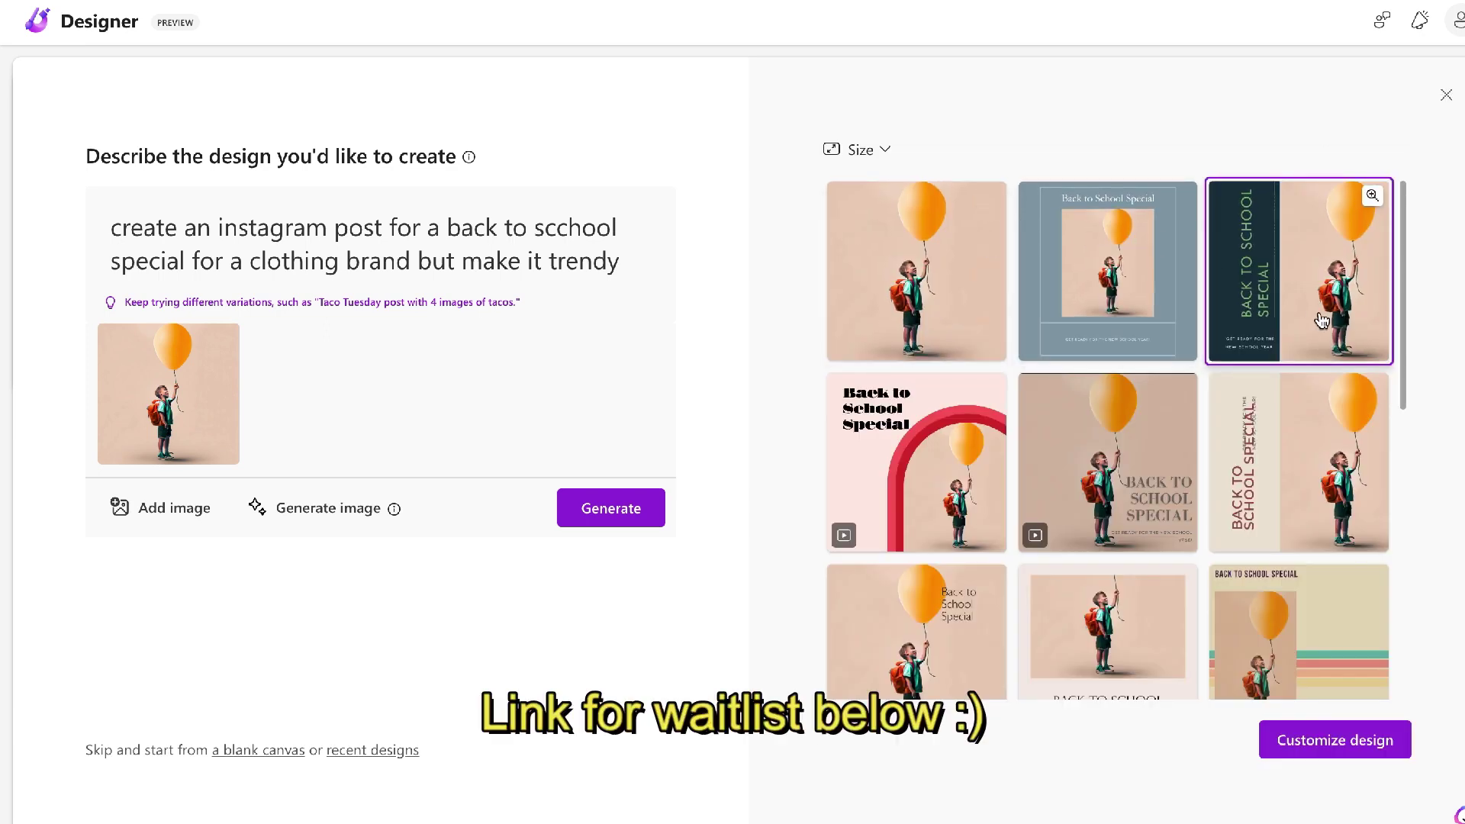
pyautogui.click(1315, 738)
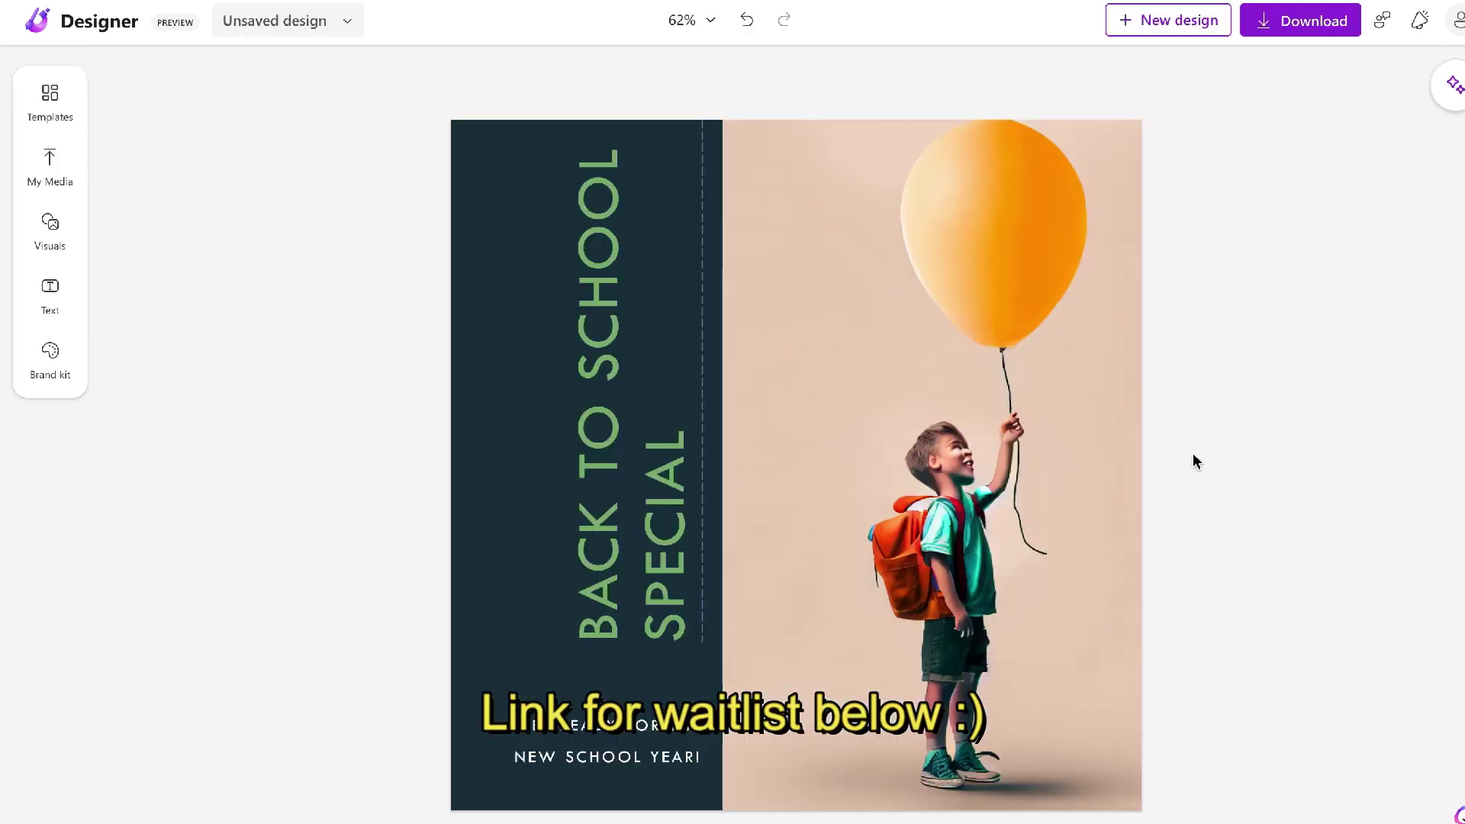
# Try the second, white-margin bold heading, light blue panel and brown-bordered layout ideas.
pyautogui.click(611, 336)
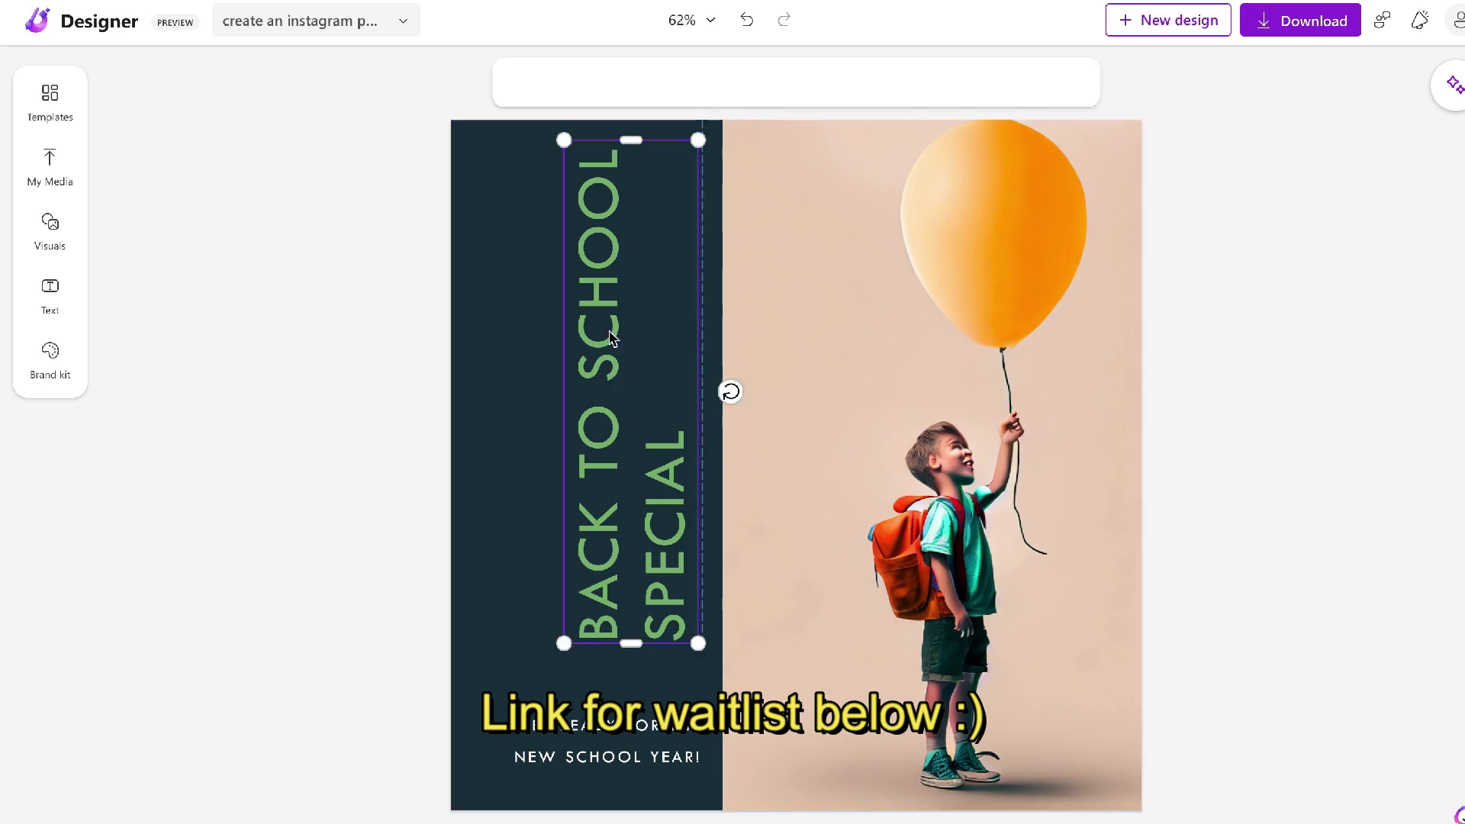
pyautogui.click(405, 275)
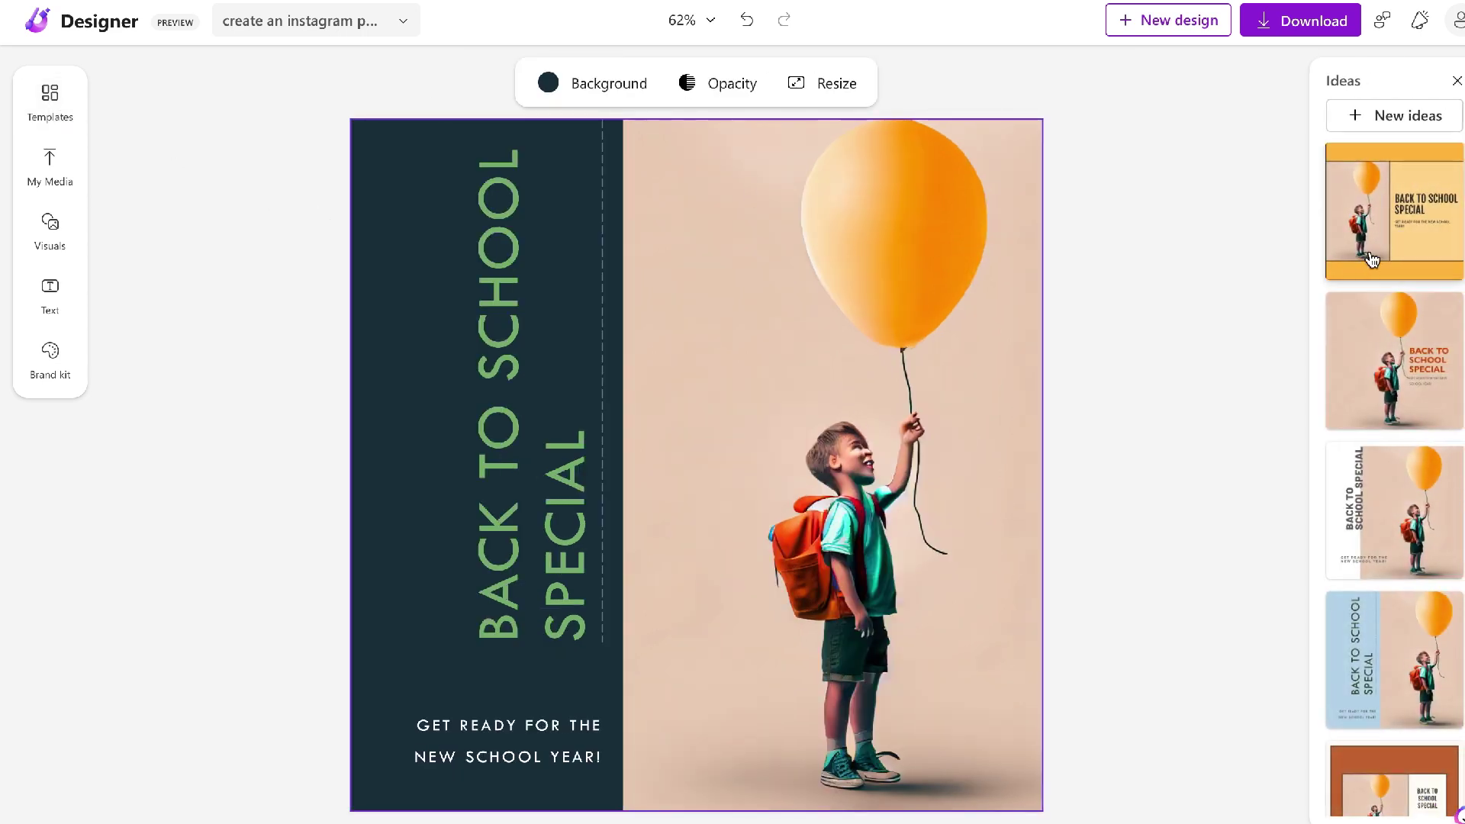
pyautogui.click(1389, 362)
pyautogui.click(1420, 557)
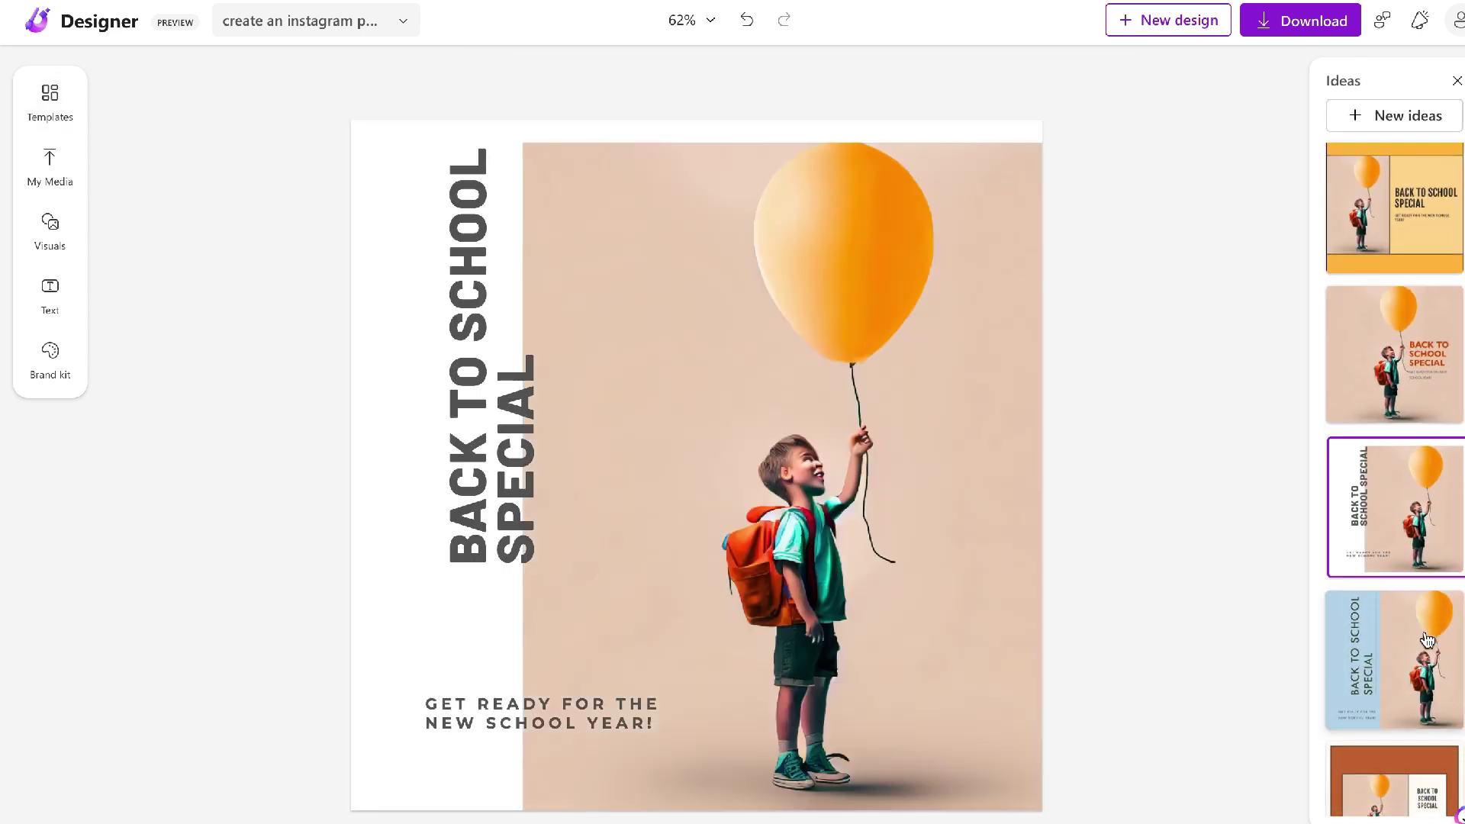
pyautogui.scroll(-1, 1427, 640)
pyautogui.click(1425, 630)
pyautogui.scroll(-1, 1425, 633)
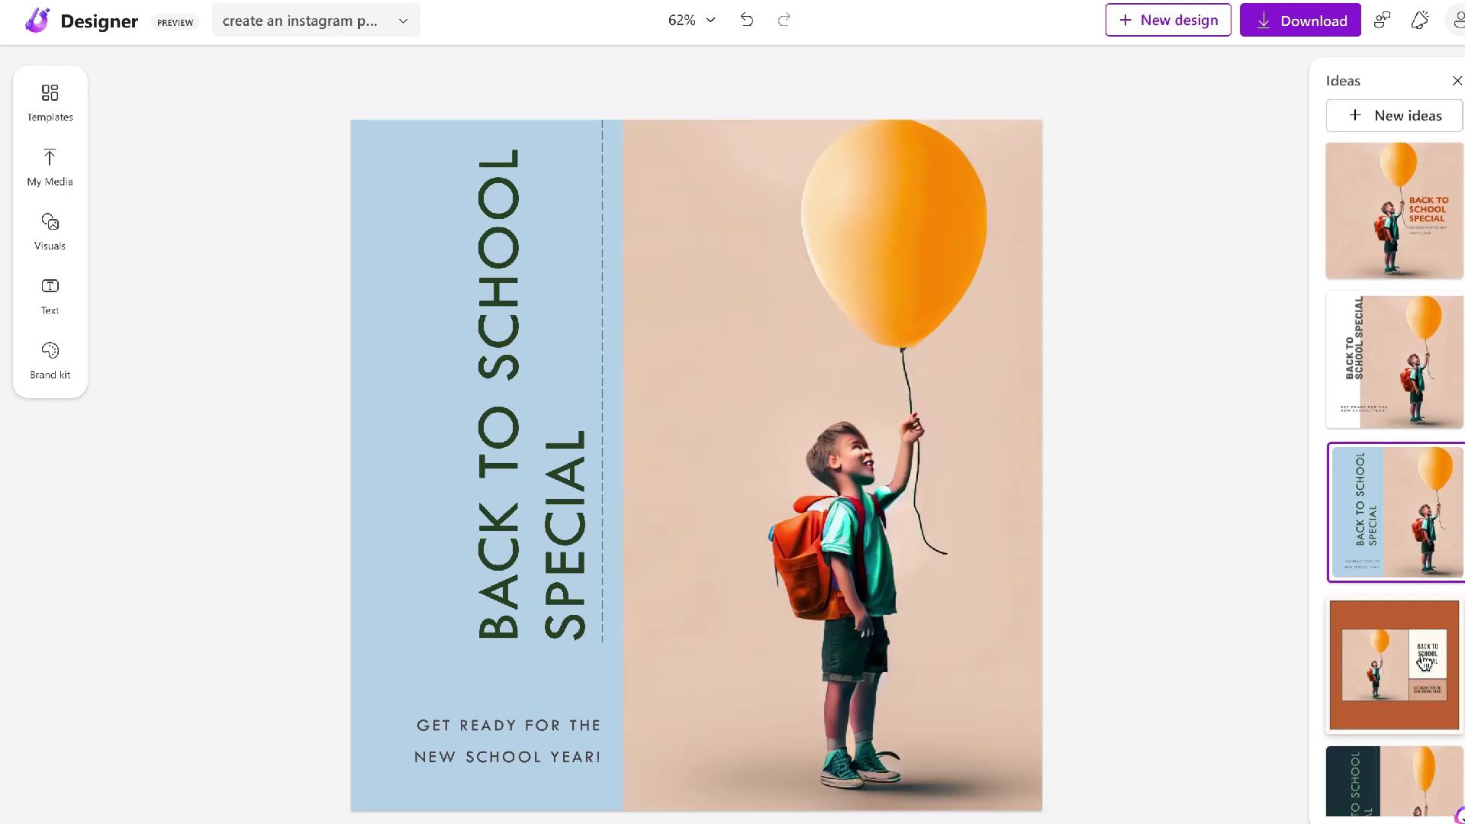
pyautogui.click(1419, 683)
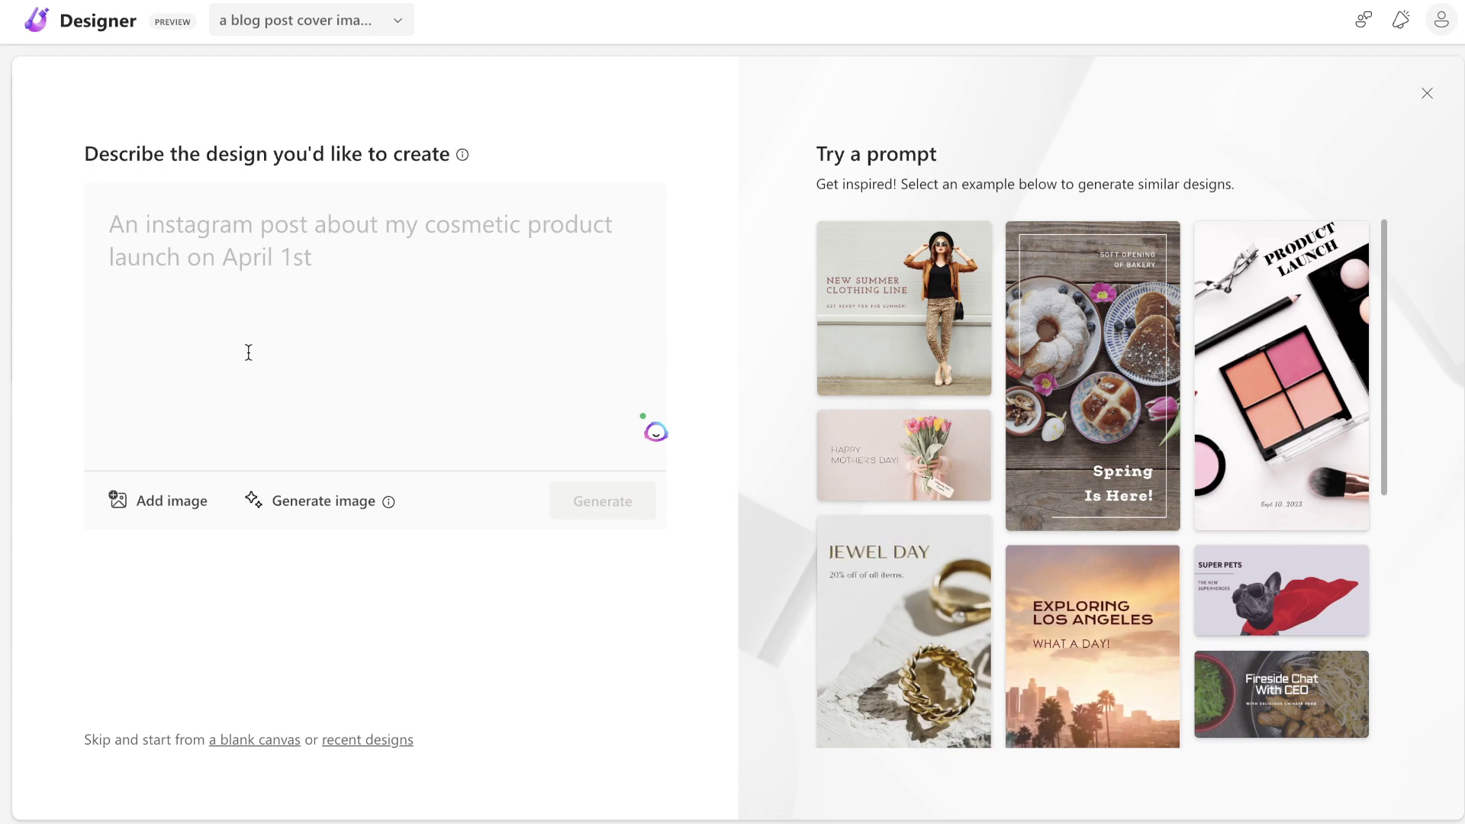
# Paste the elementary school easter egg hunt description and generate Instagram post designs.
pyautogui.write('an instagram post about an easter egg hunt for an elementary school')
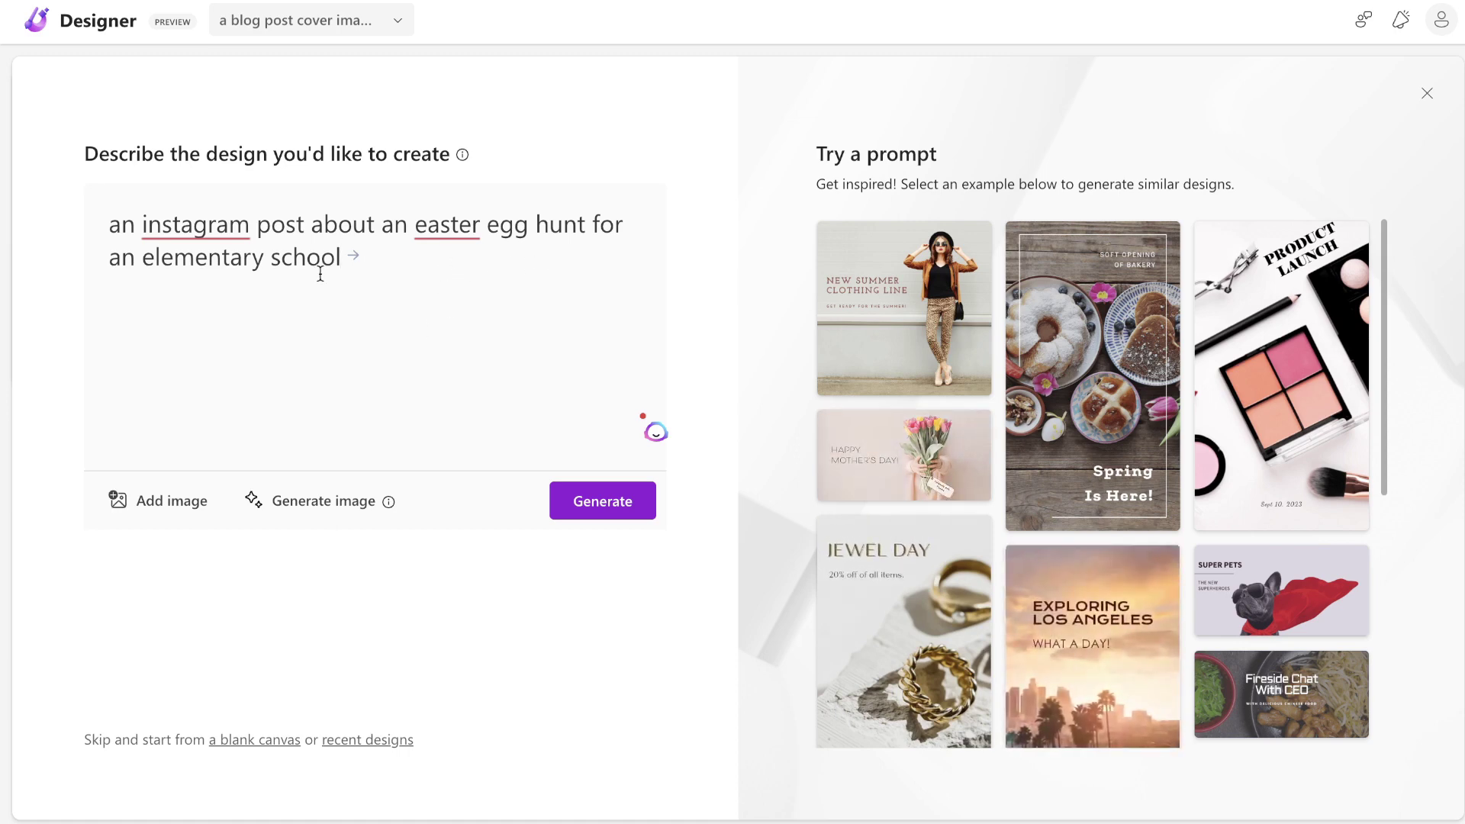
pyautogui.click(597, 503)
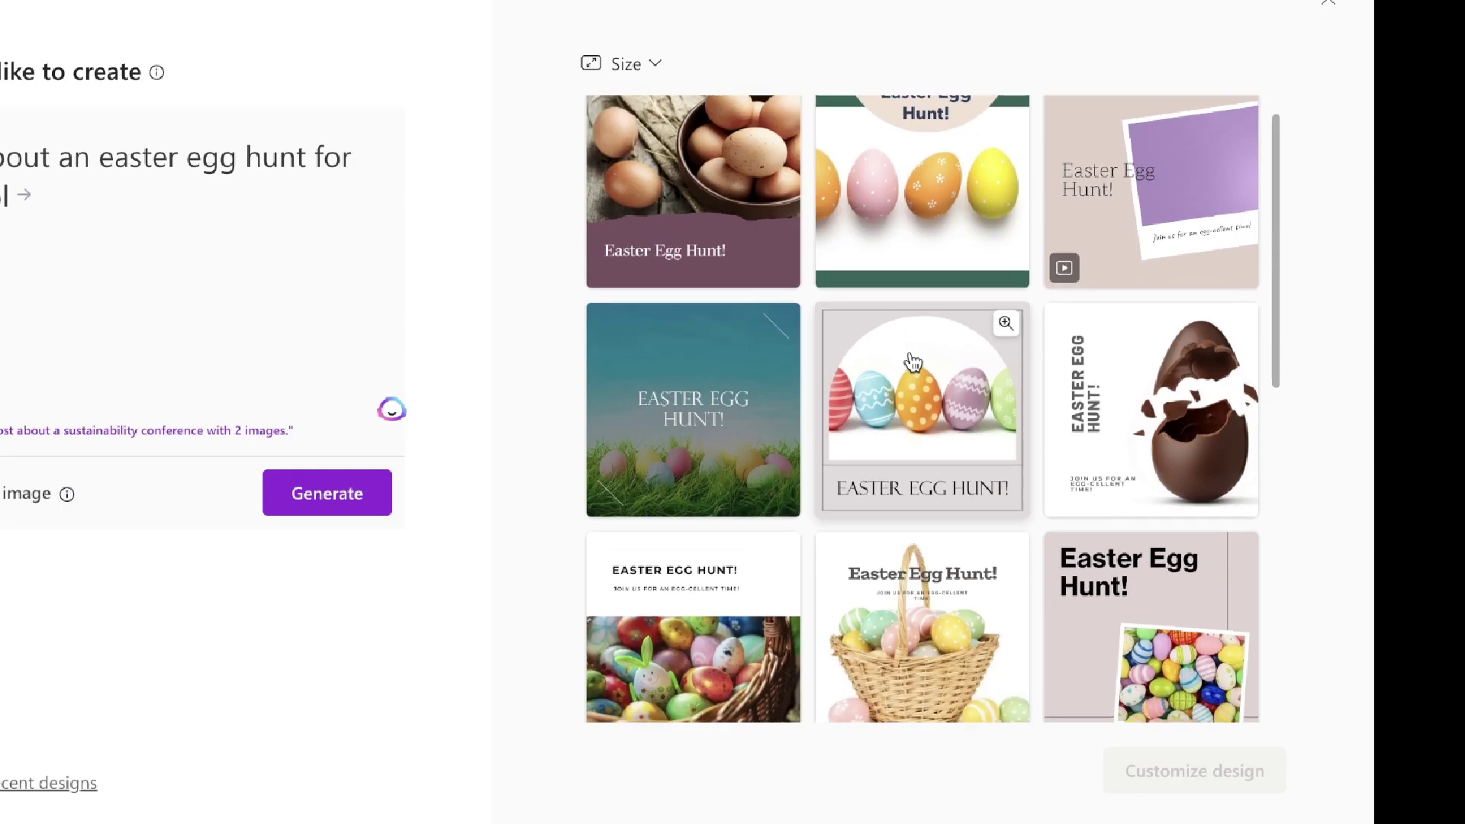
# Scroll down to the egg basket design and preview it full size.
pyautogui.scroll(-1, 1091, 427)
pyautogui.scroll(-1, 1066, 351)
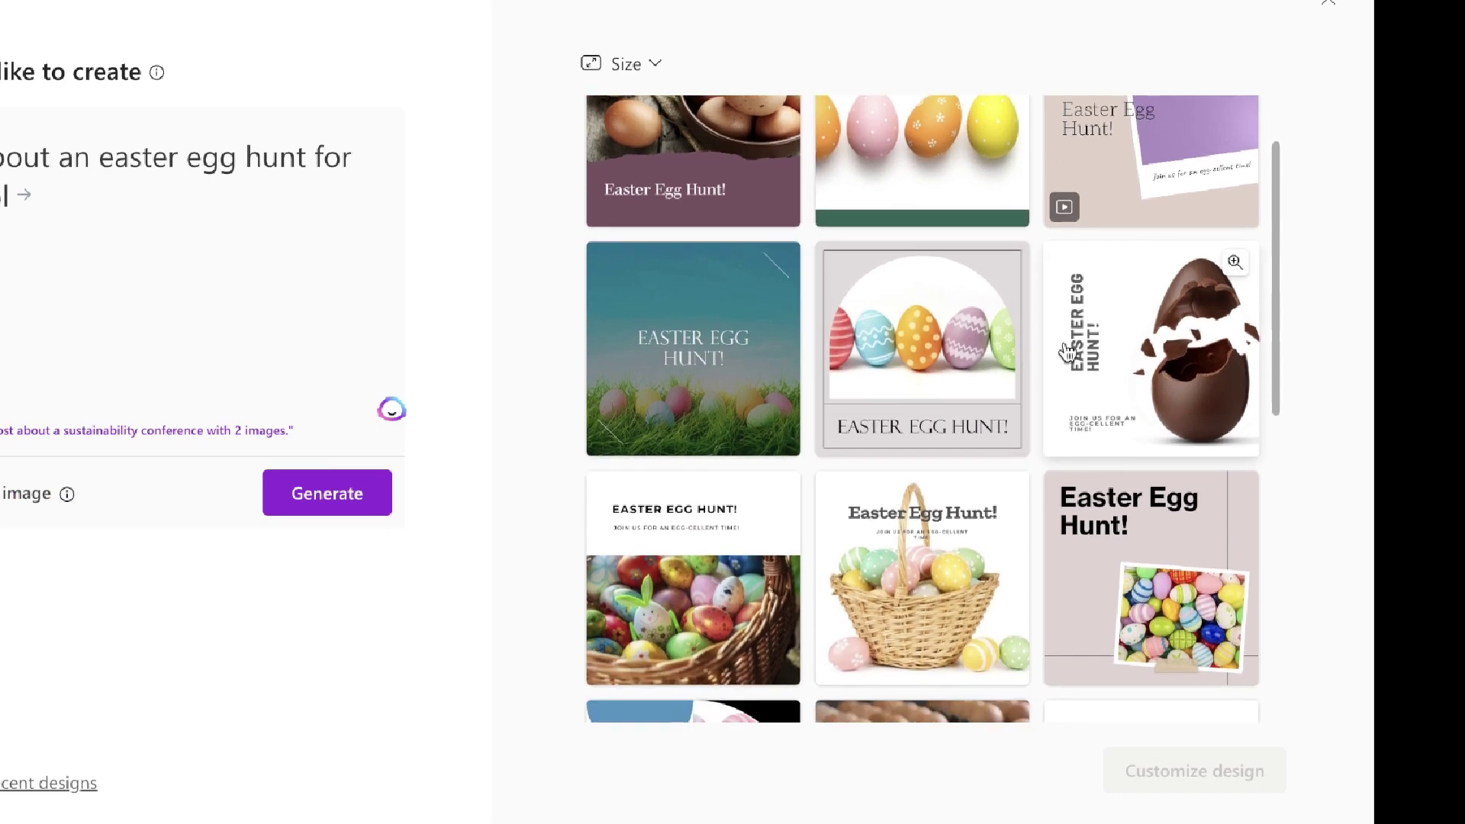
pyautogui.scroll(-1, 1067, 351)
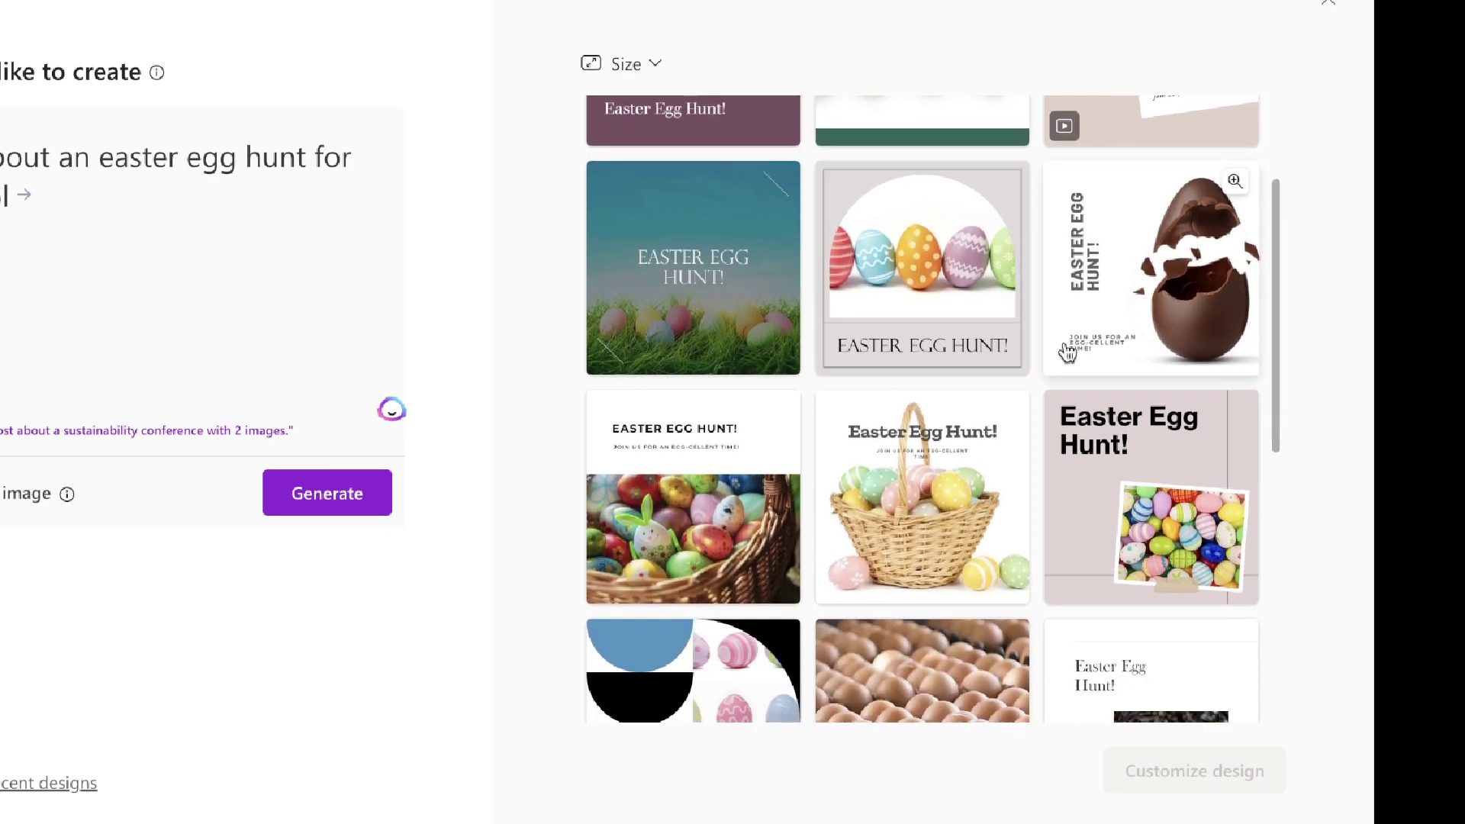
pyautogui.click(929, 404)
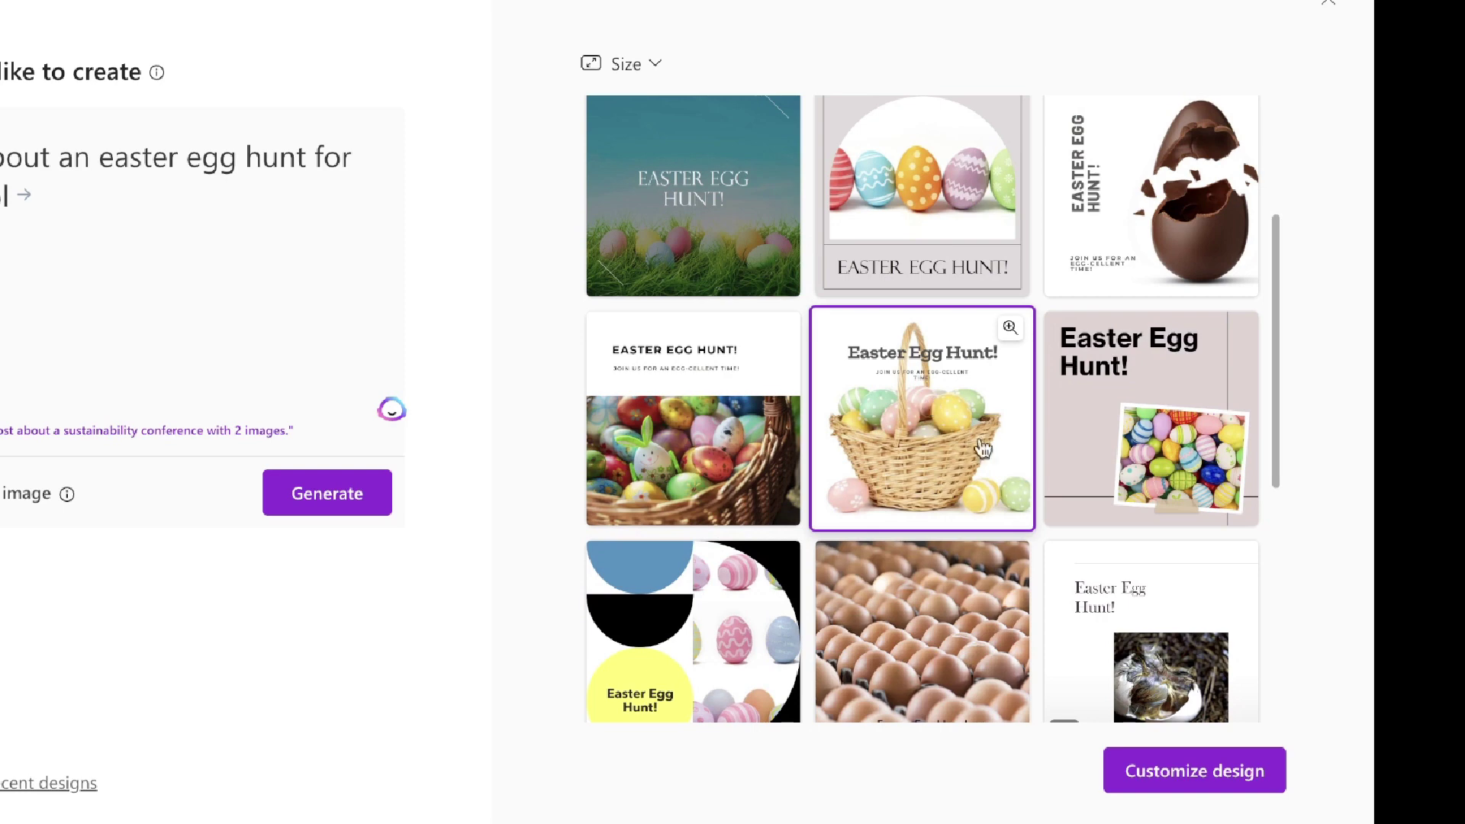
pyautogui.click(1009, 328)
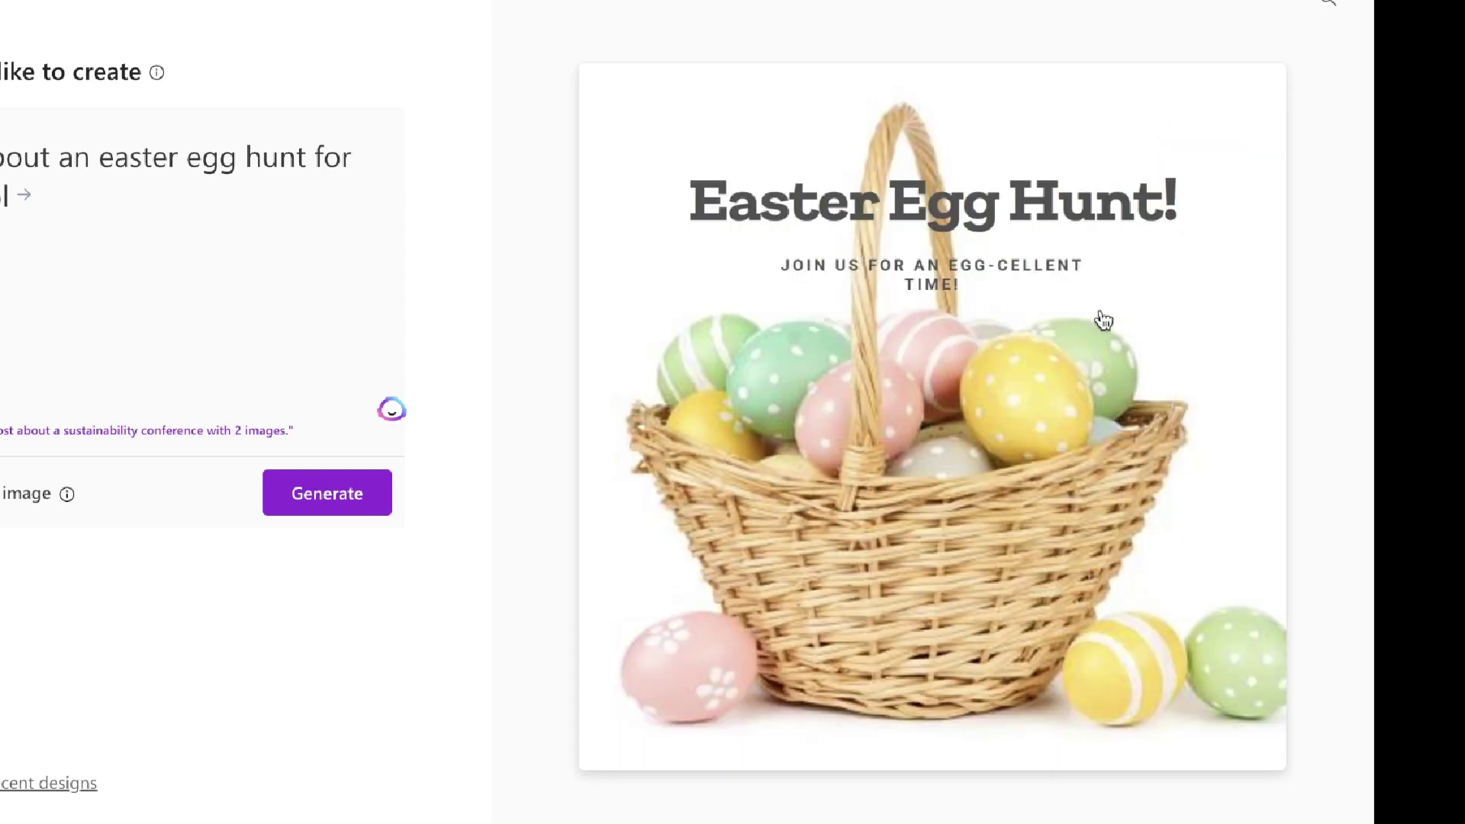
pyautogui.click(1324, 9)
# Compare the eggs-in-bowl option, then settle on the basket Easter Egg Hunt design.
pyautogui.scroll(1, 1049, 334)
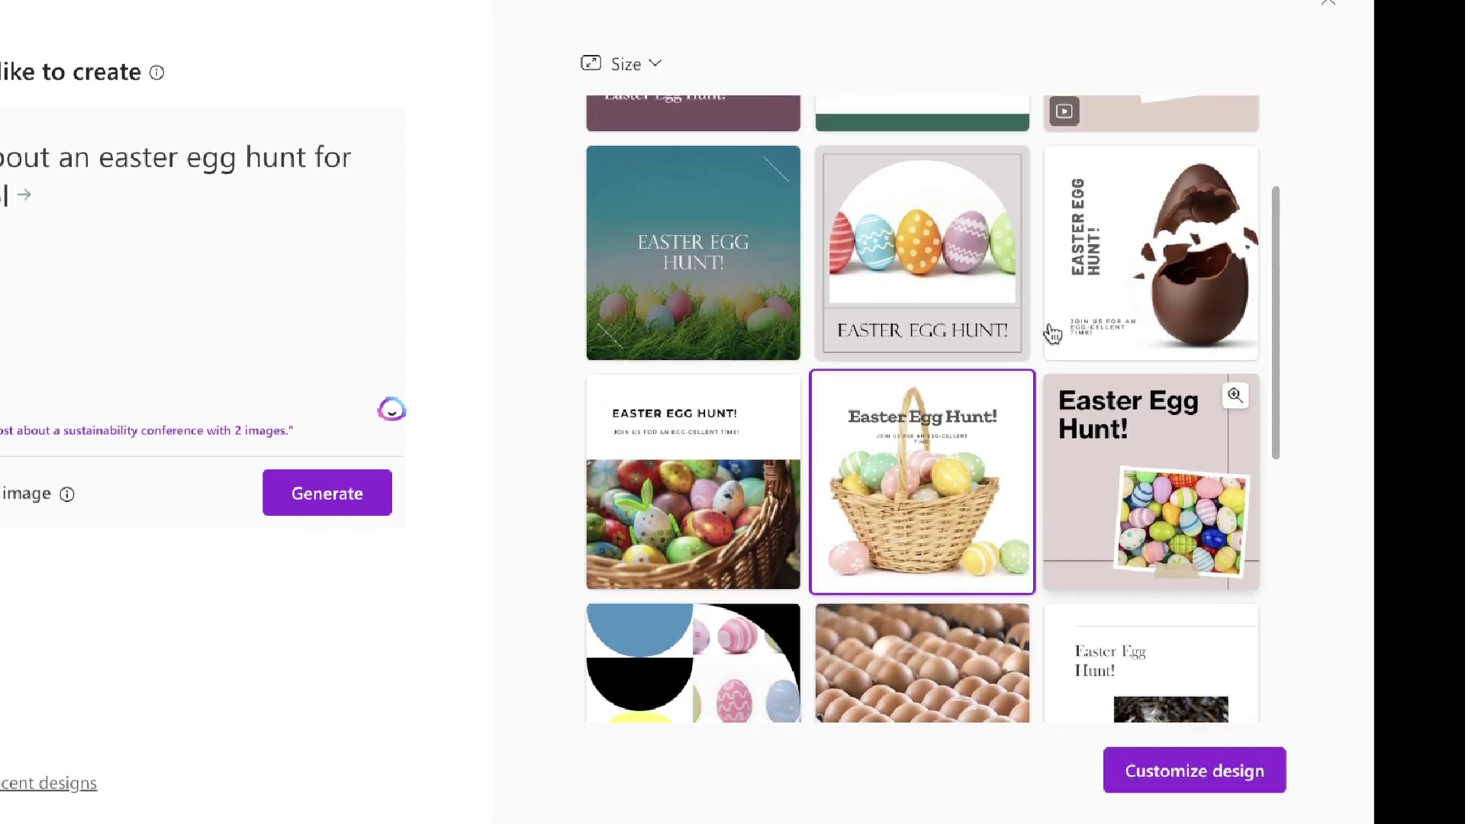
pyautogui.scroll(2, 929, 336)
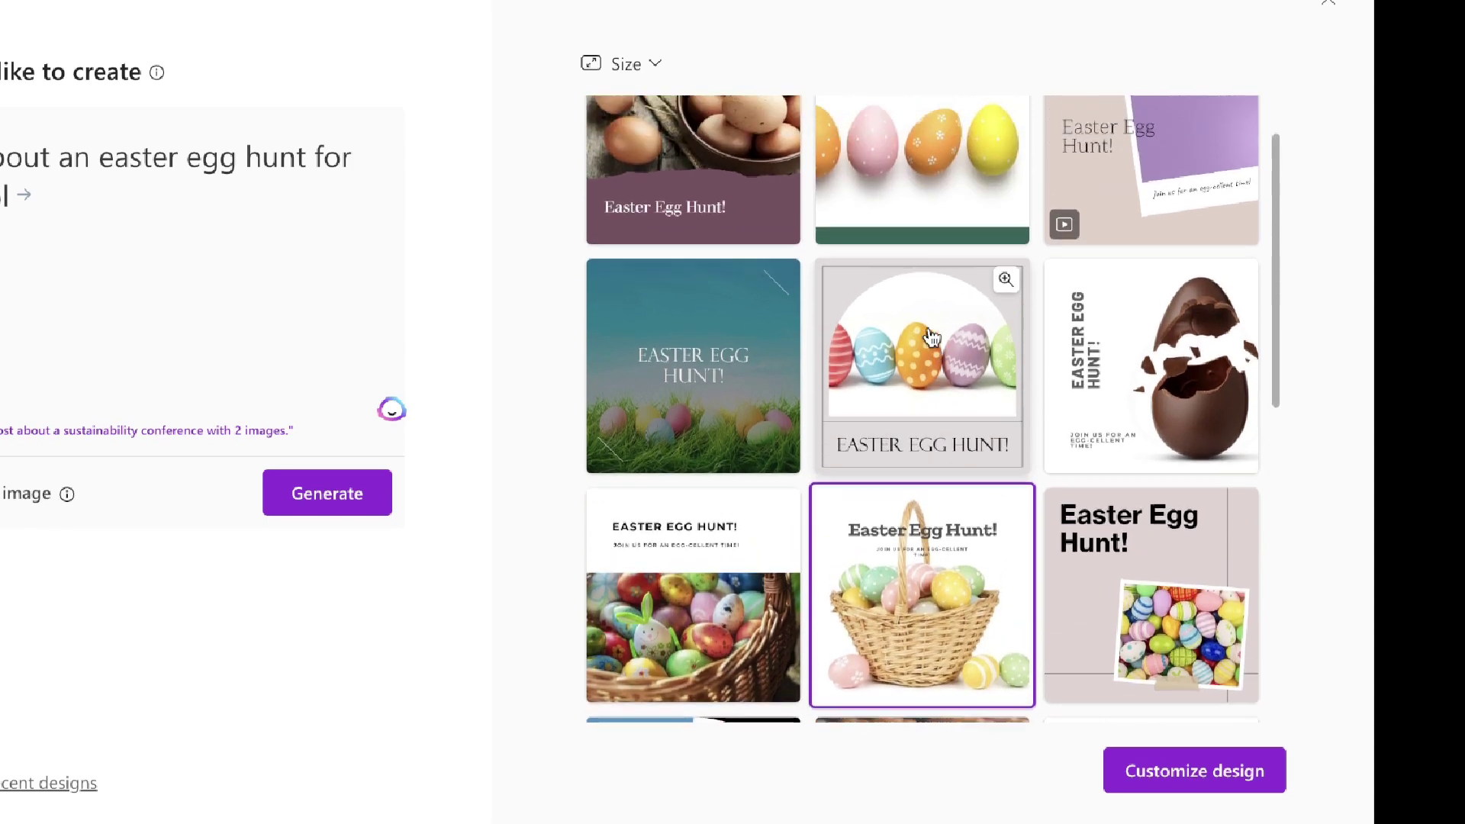
pyautogui.scroll(1, 1101, 619)
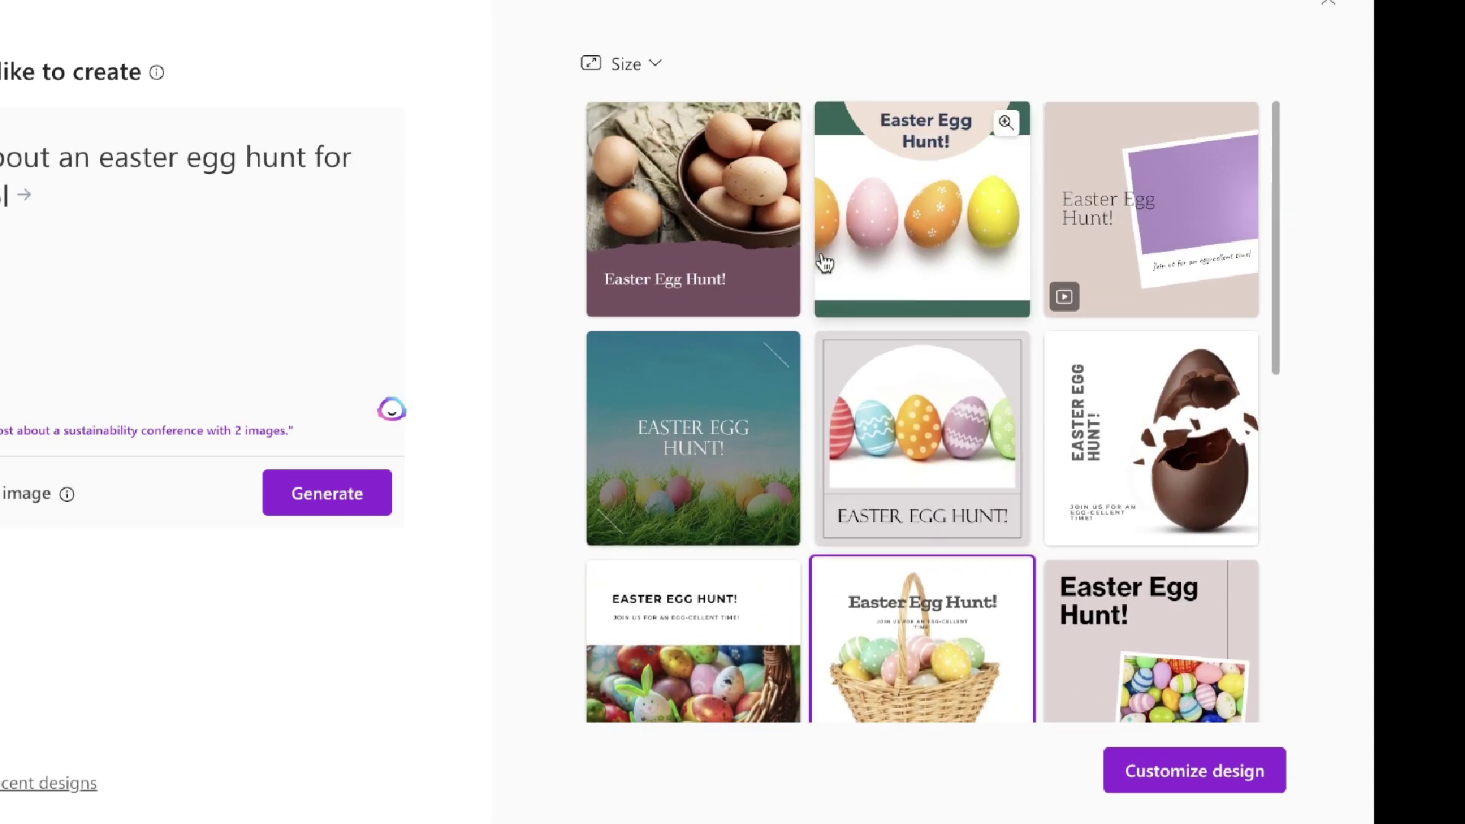
pyautogui.click(709, 214)
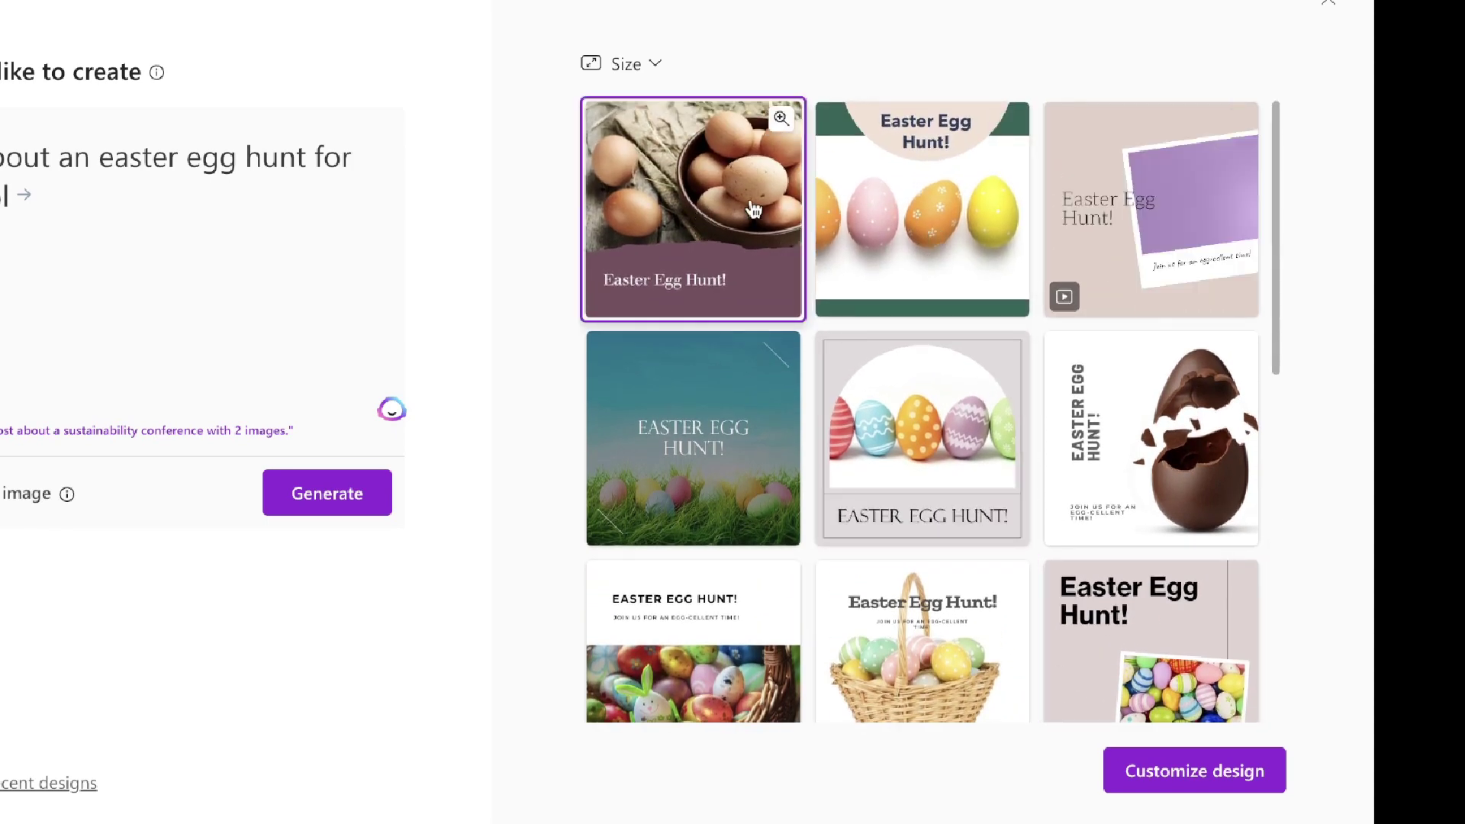
pyautogui.scroll(-5, 889, 315)
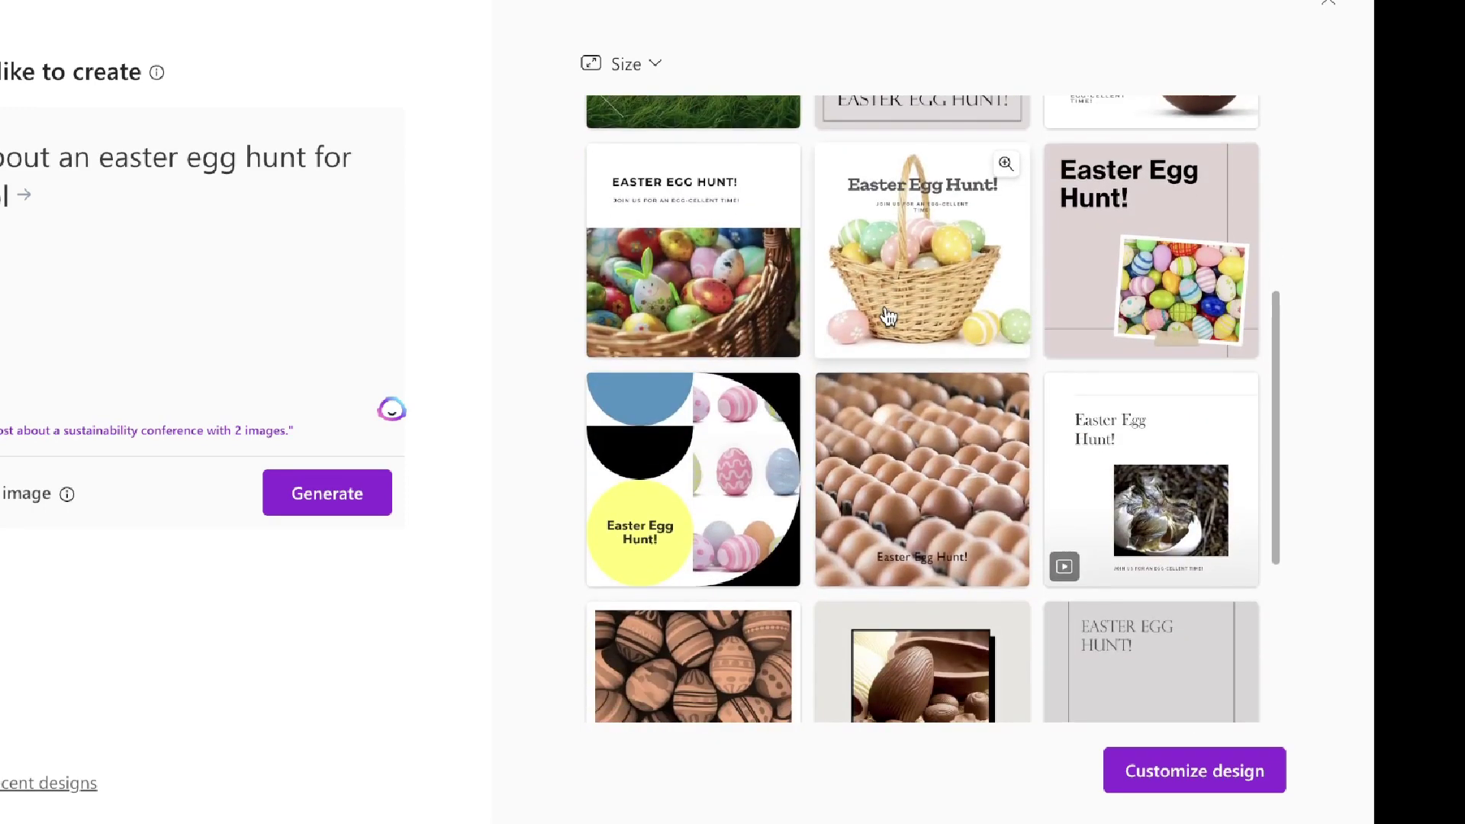
pyautogui.scroll(-3, 888, 315)
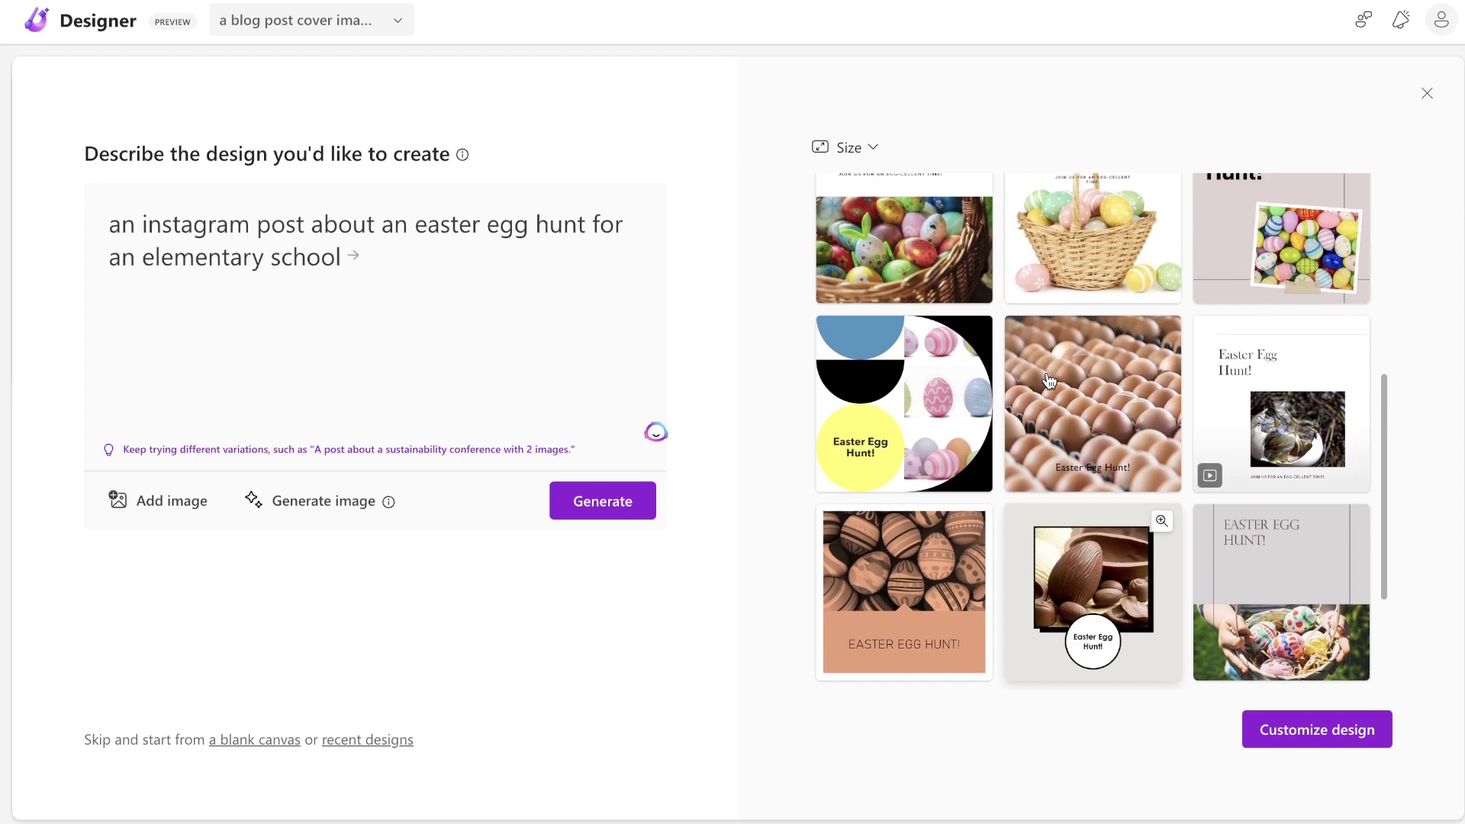
pyautogui.scroll(3, 944, 386)
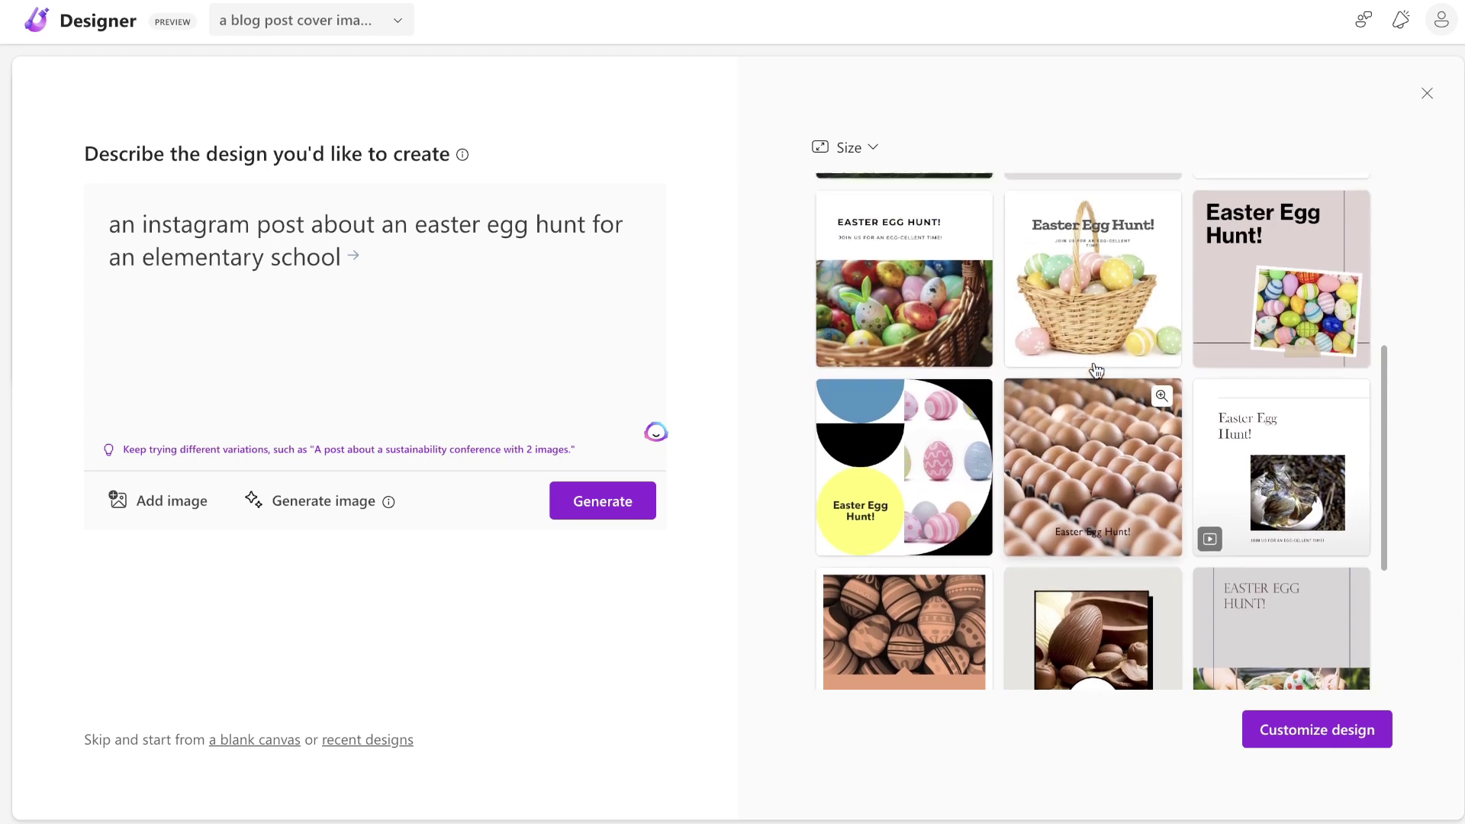
pyautogui.click(1114, 419)
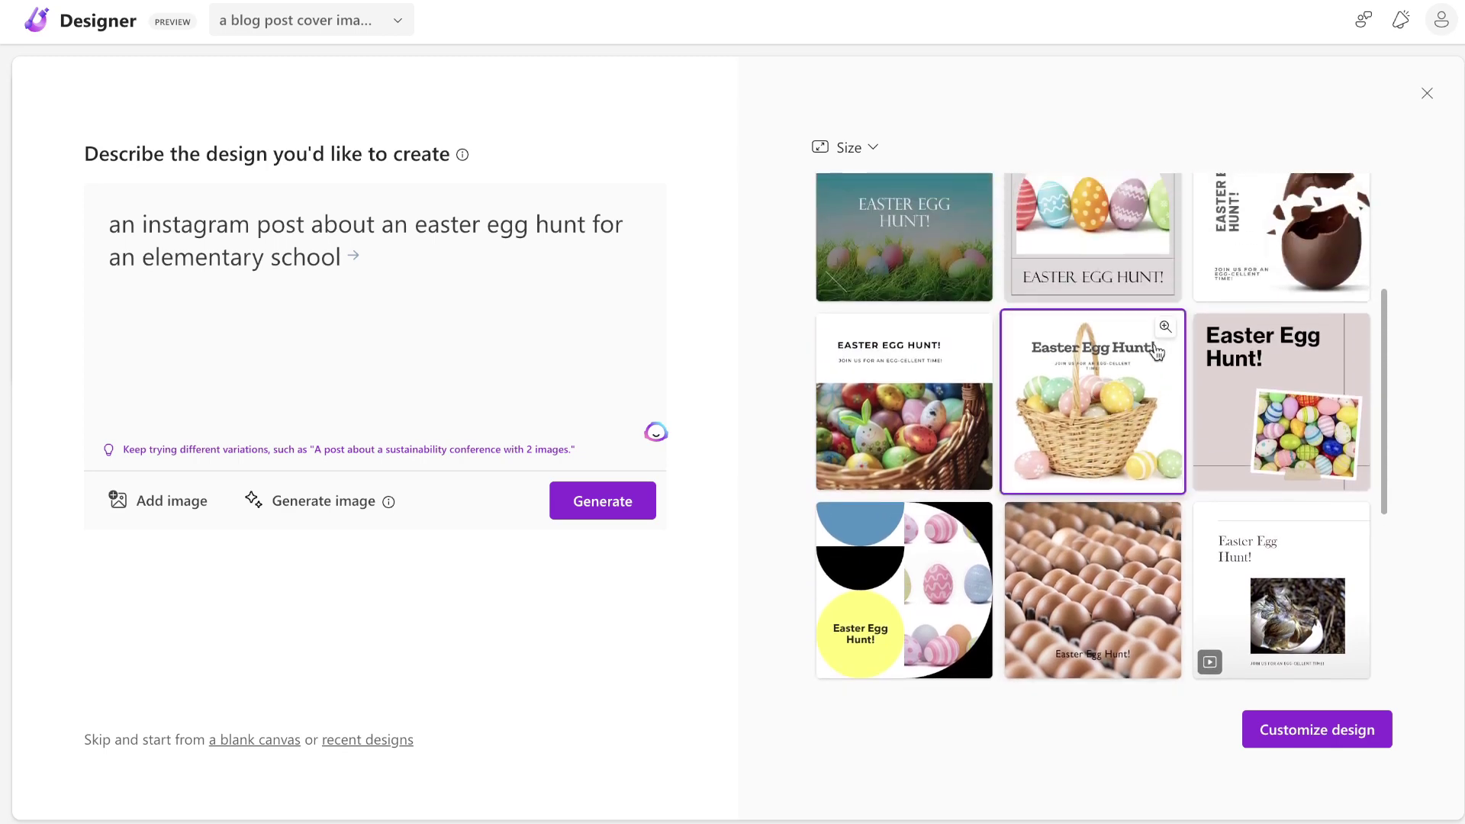
# Customize the basket design and confirm replacing the current blog-cover design.
pyautogui.click(1282, 730)
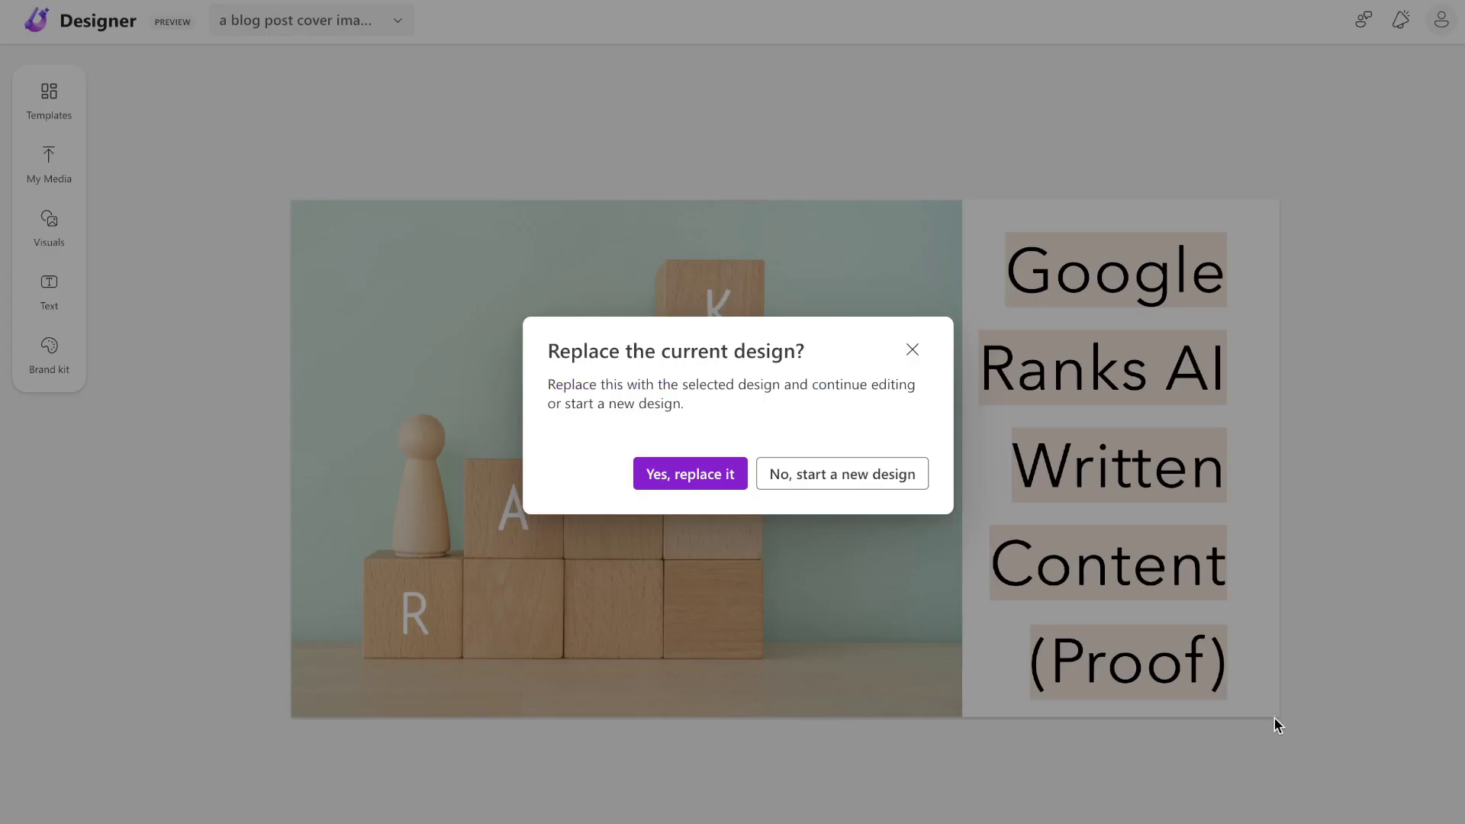
pyautogui.click(705, 474)
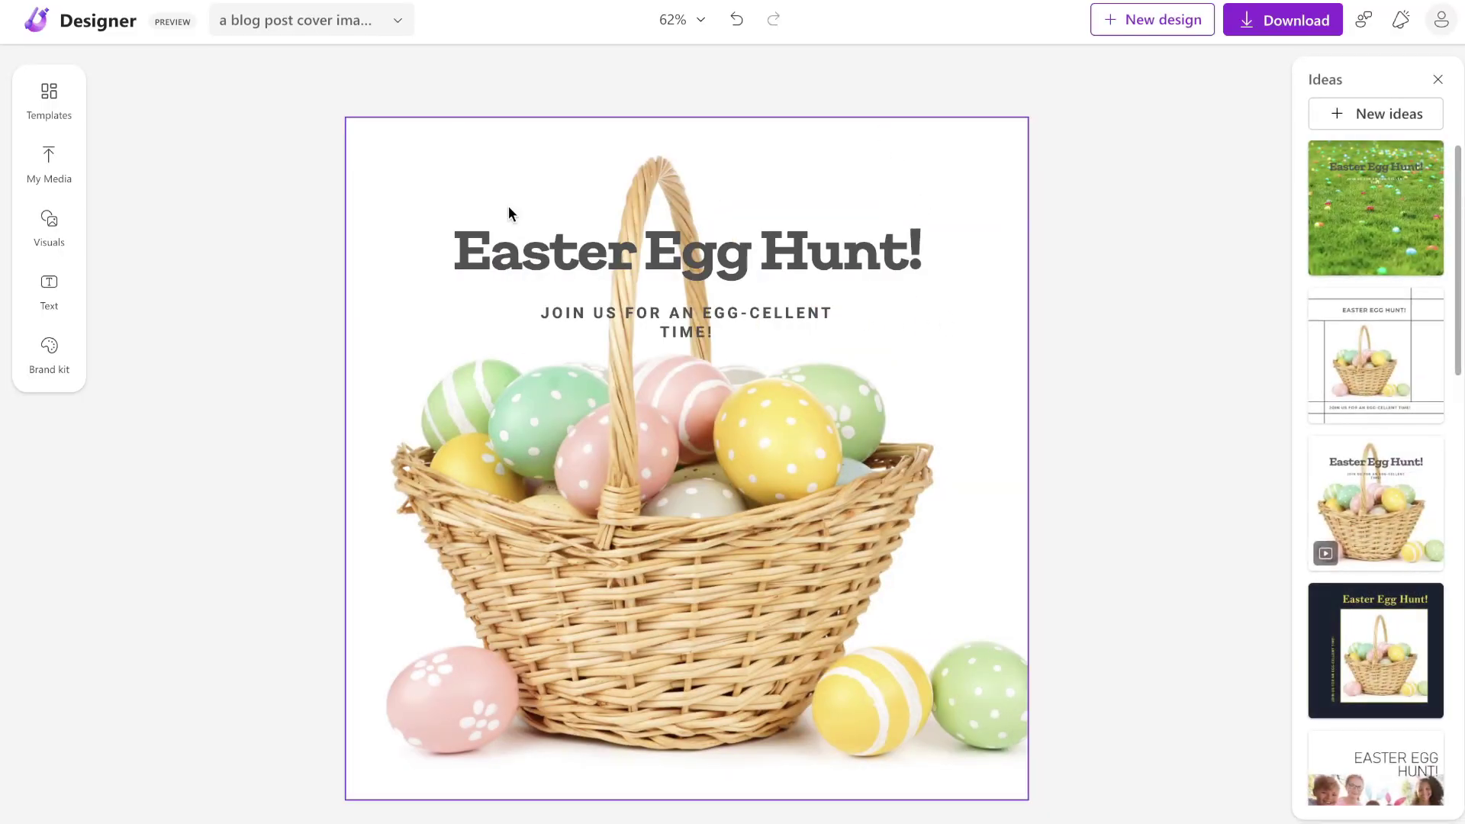
# Select the basket background image and open Replace > Image gallery.
pyautogui.click(654, 259)
pyautogui.click(668, 249)
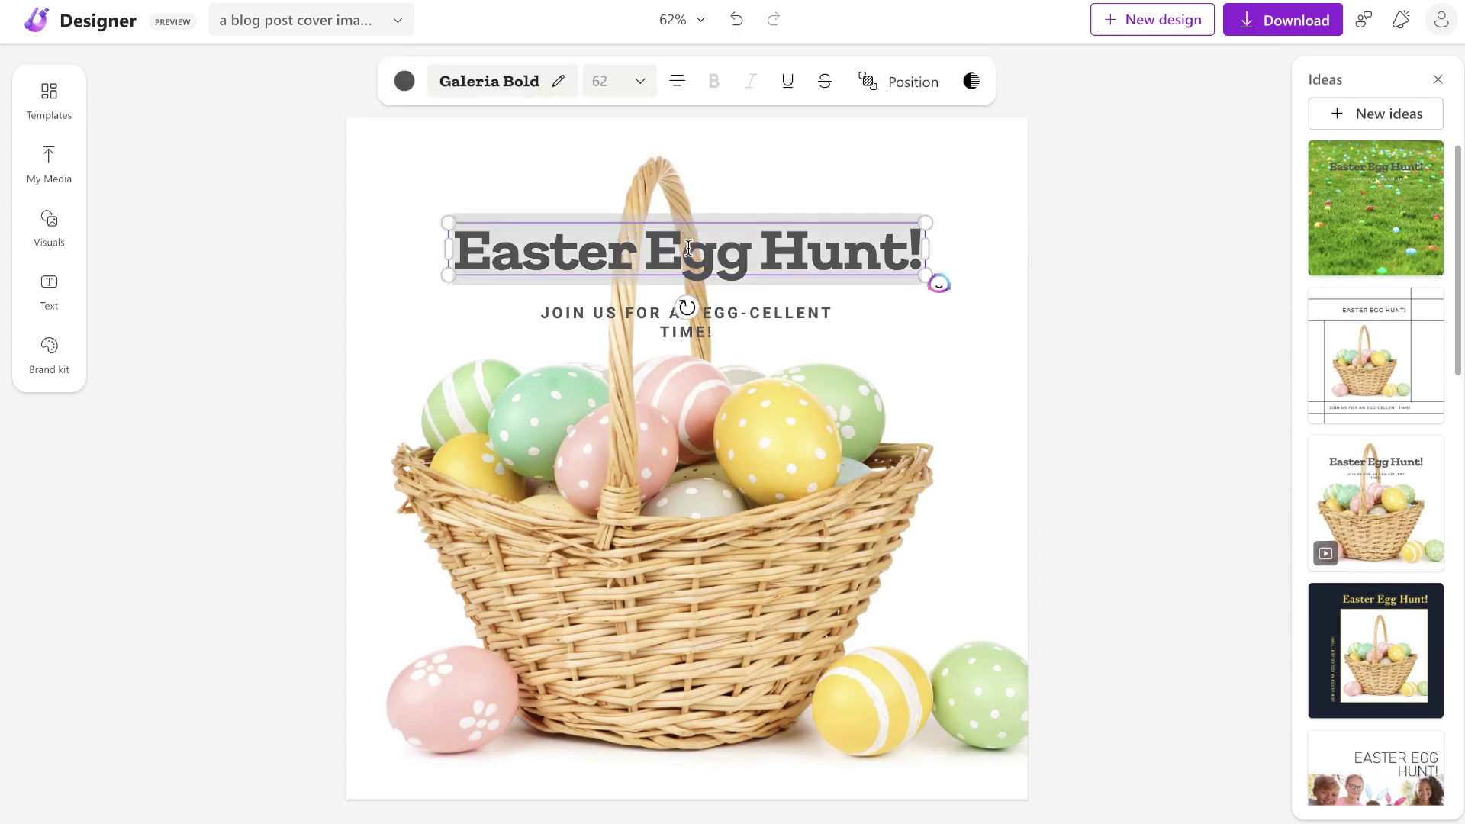
pyautogui.click(683, 246)
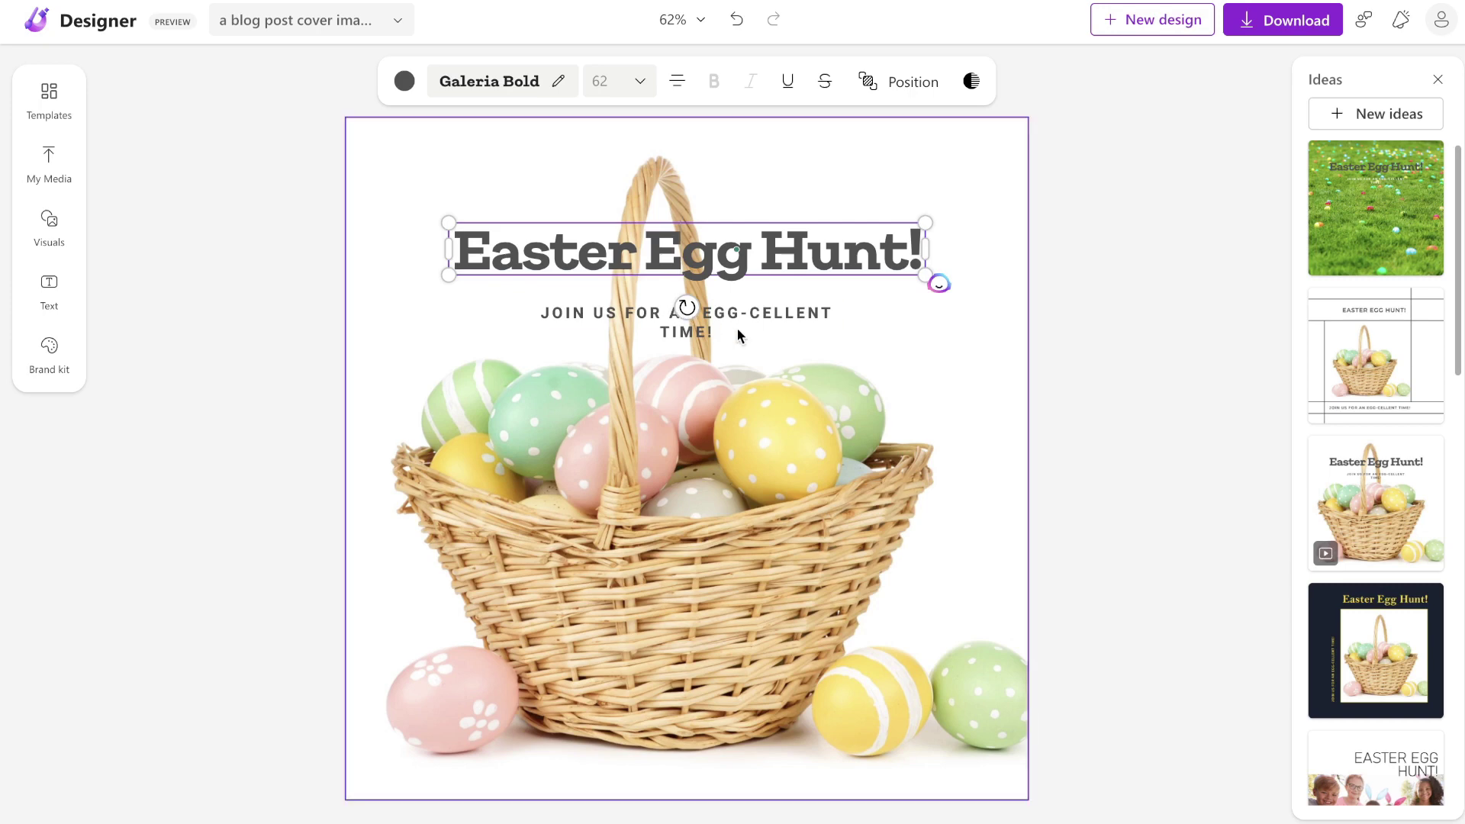
pyautogui.click(598, 414)
pyautogui.click(597, 86)
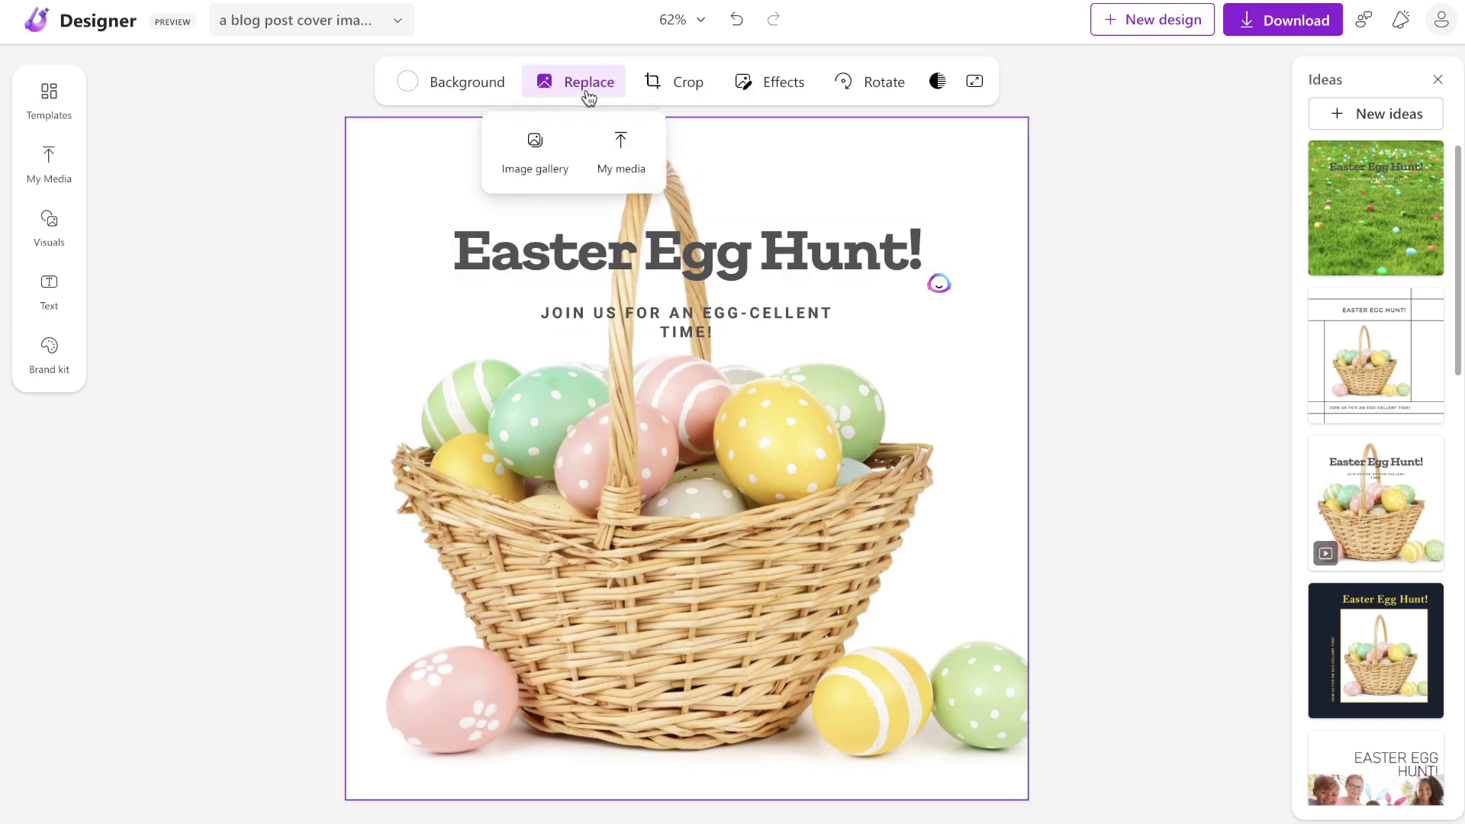
pyautogui.click(538, 148)
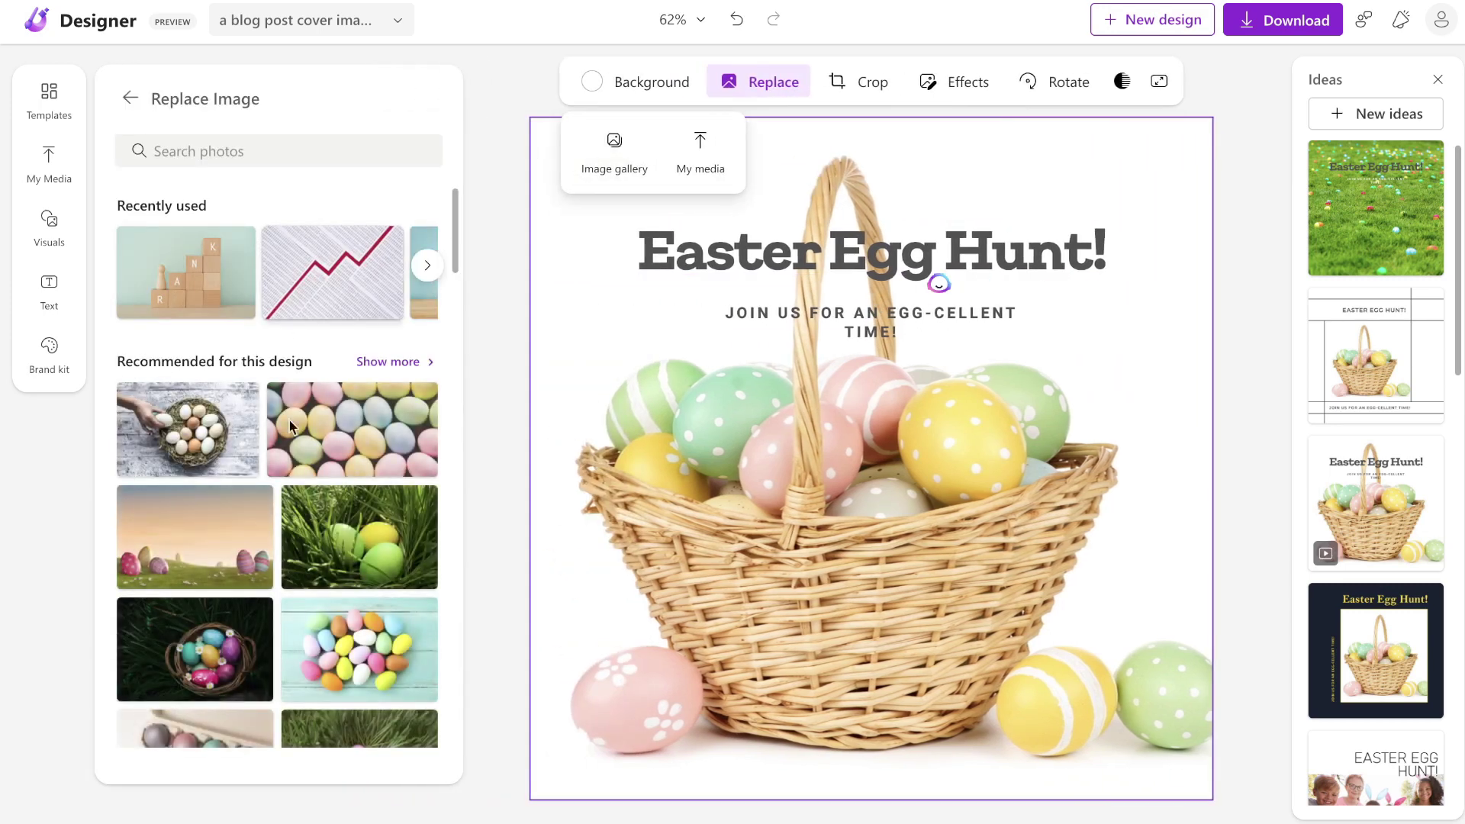
# Swap the background for the pastel eggs photo from the gallery.
pyautogui.scroll(-4, 338, 423)
pyautogui.scroll(-3, 338, 423)
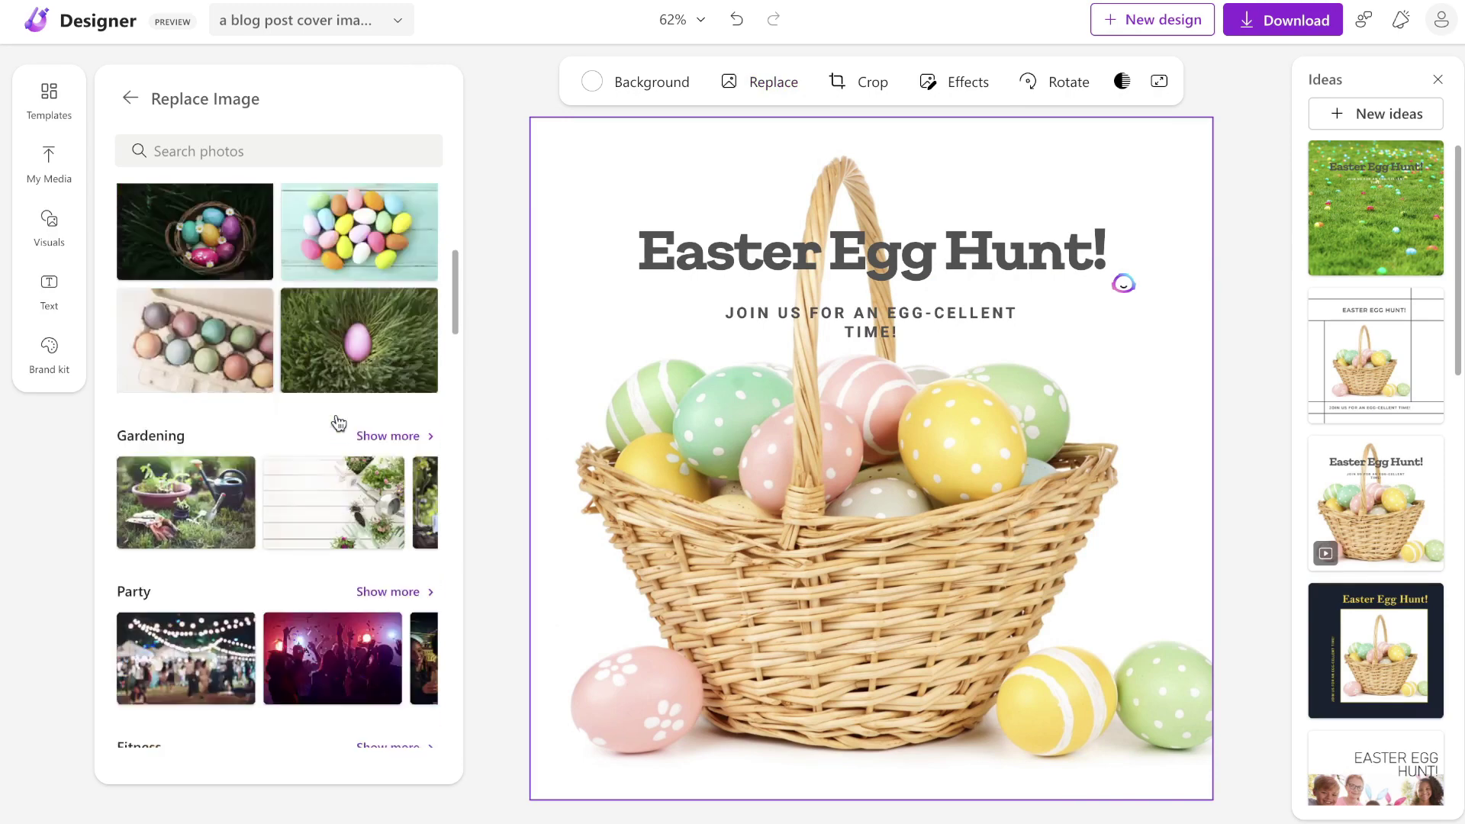
pyautogui.scroll(5, 299, 297)
pyautogui.scroll(1, 299, 297)
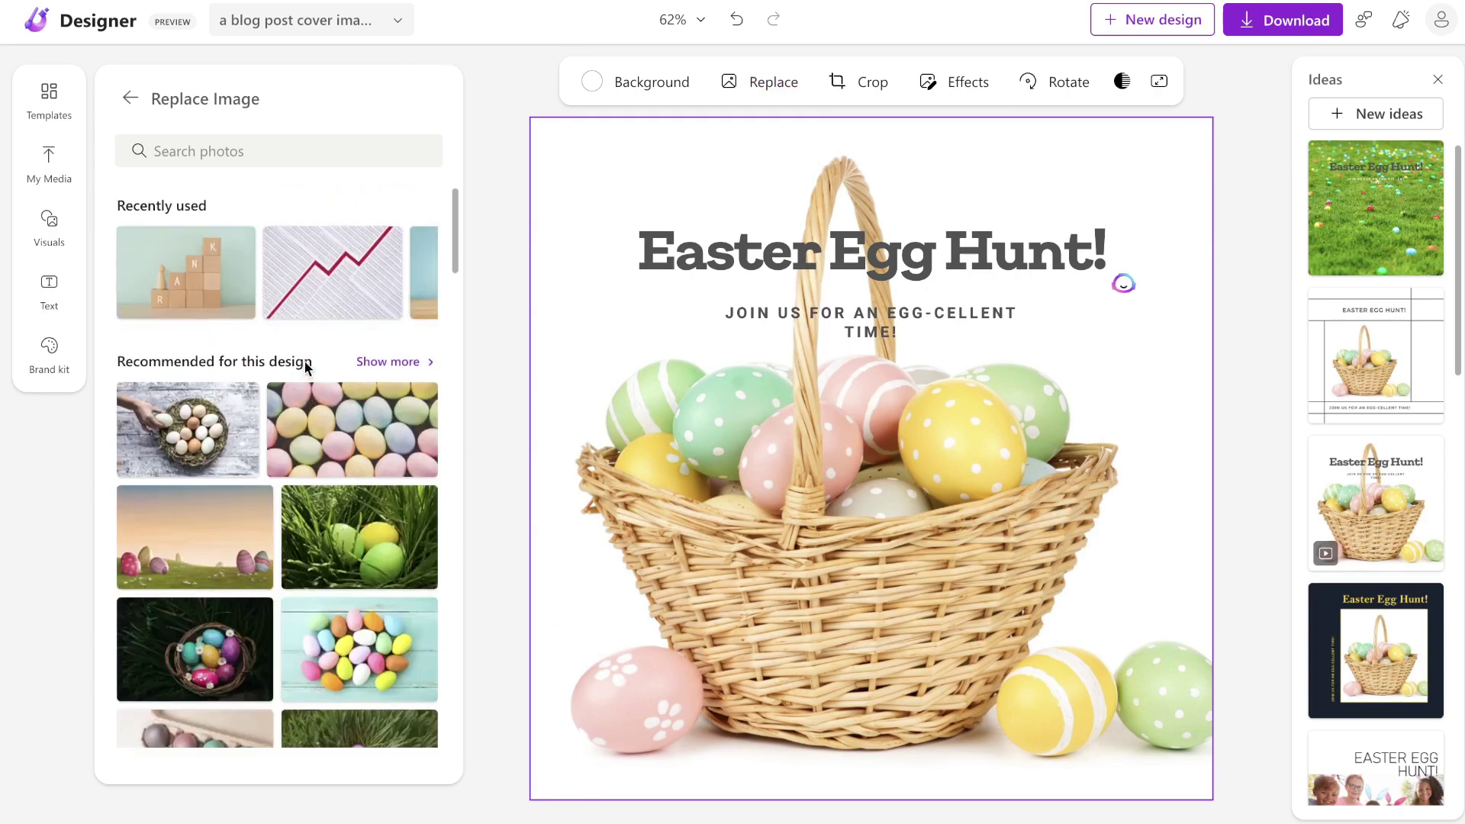
pyautogui.click(389, 454)
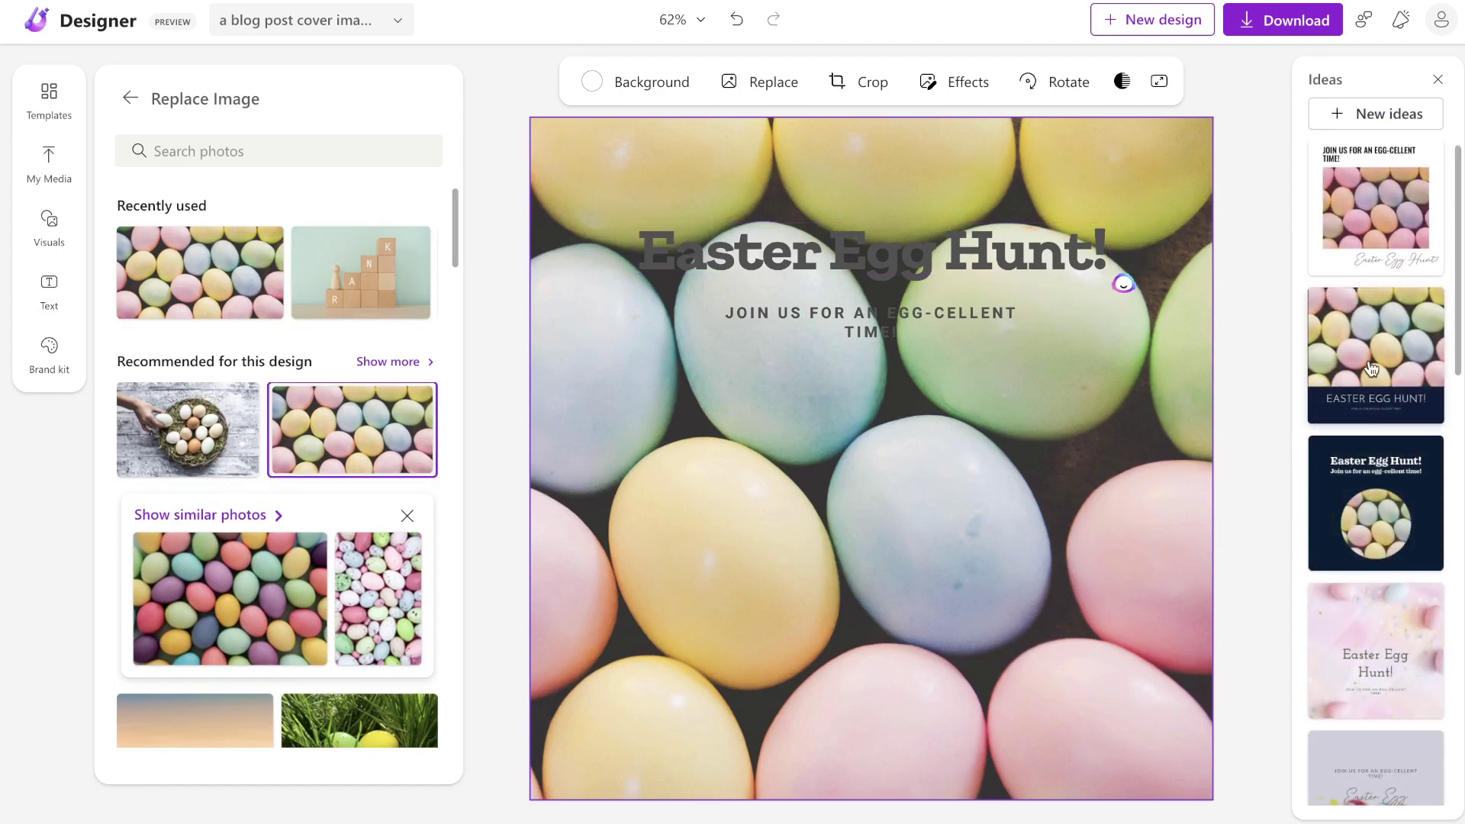
# Dismiss the similar photos suggestions and undo the swap, restoring the basket photo.
pyautogui.scroll(-3, 1379, 457)
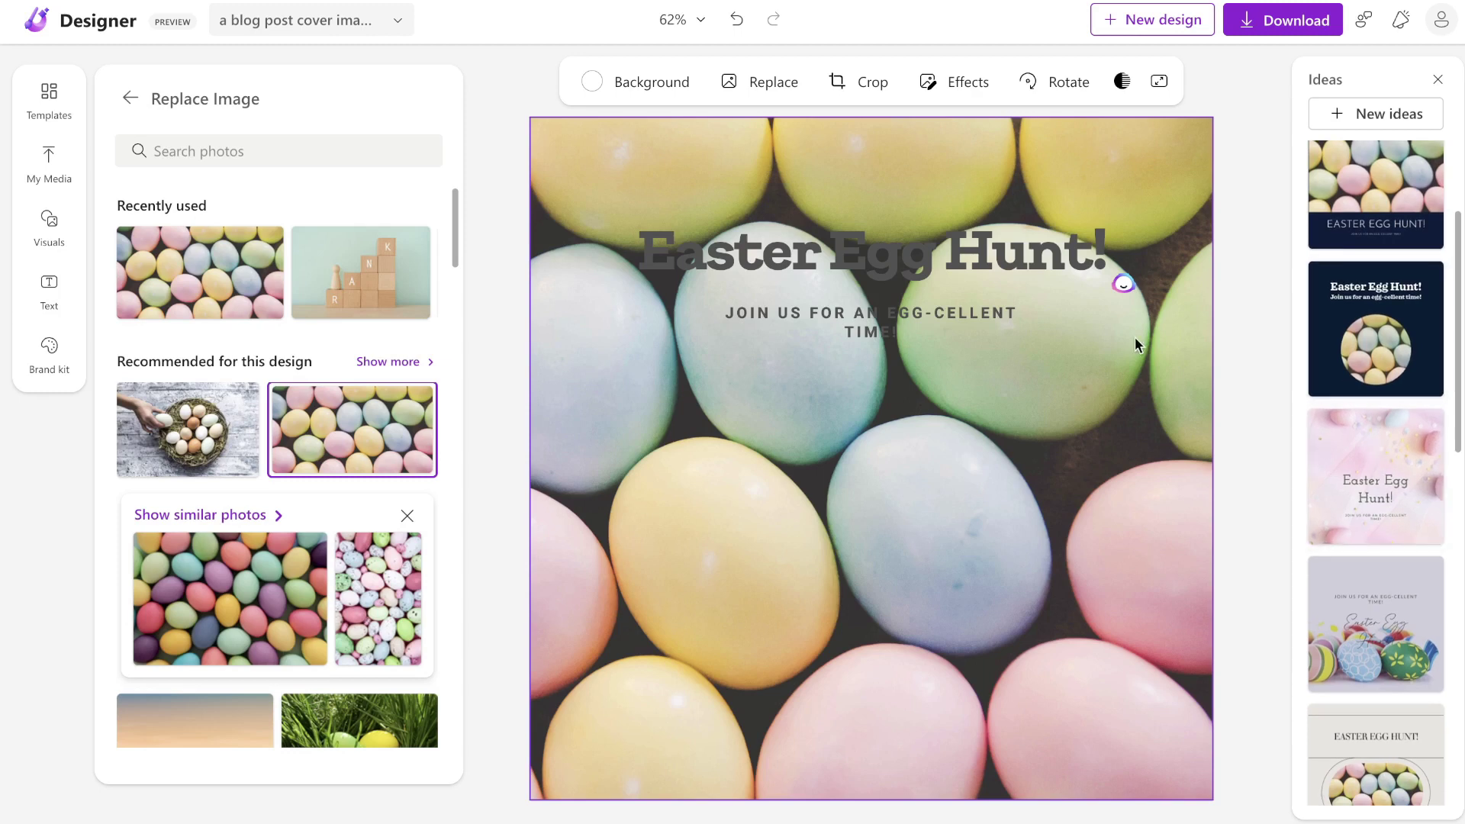
pyautogui.scroll(3, 1371, 318)
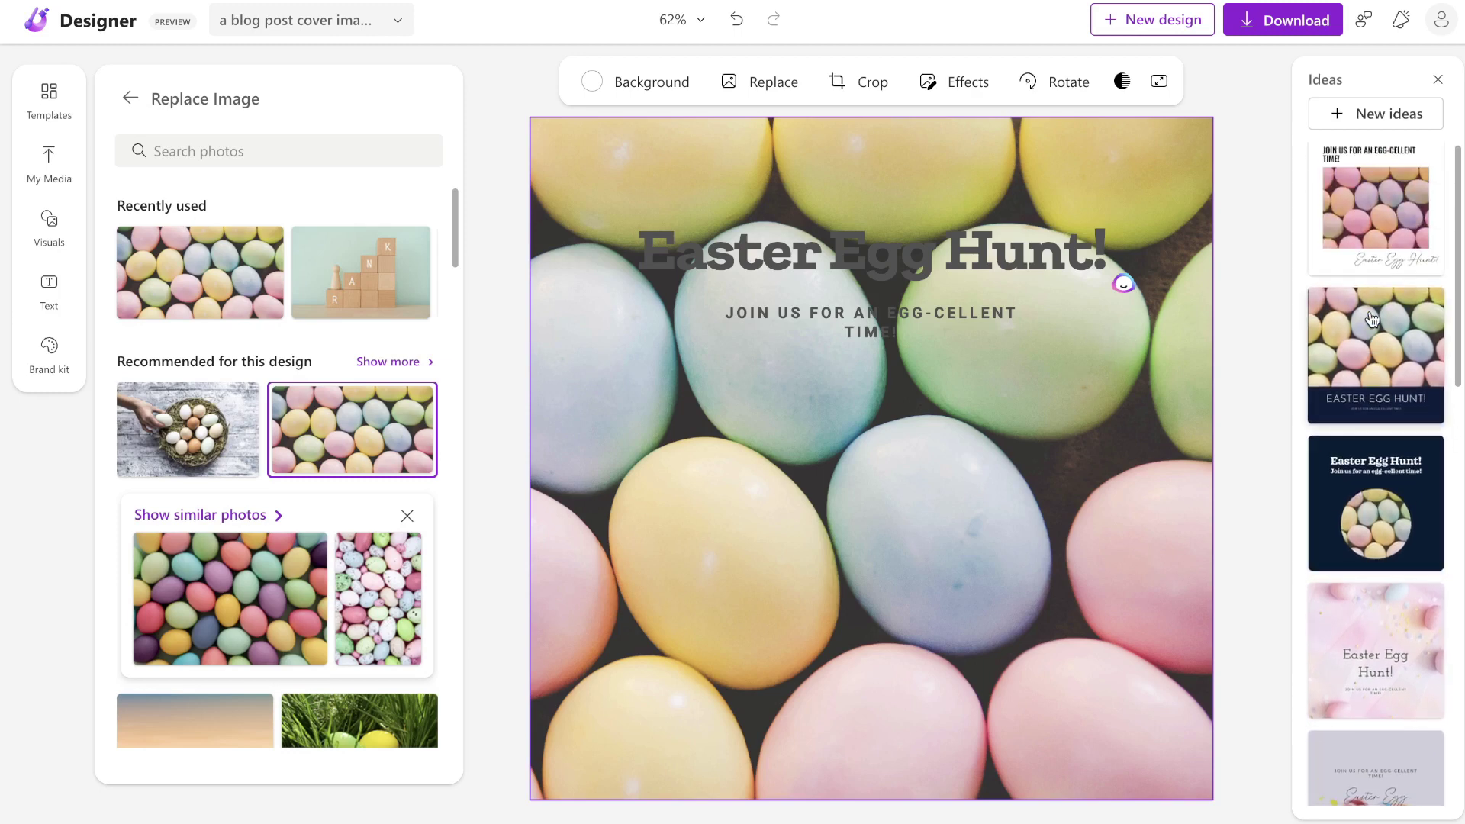
pyautogui.scroll(-6, 1371, 319)
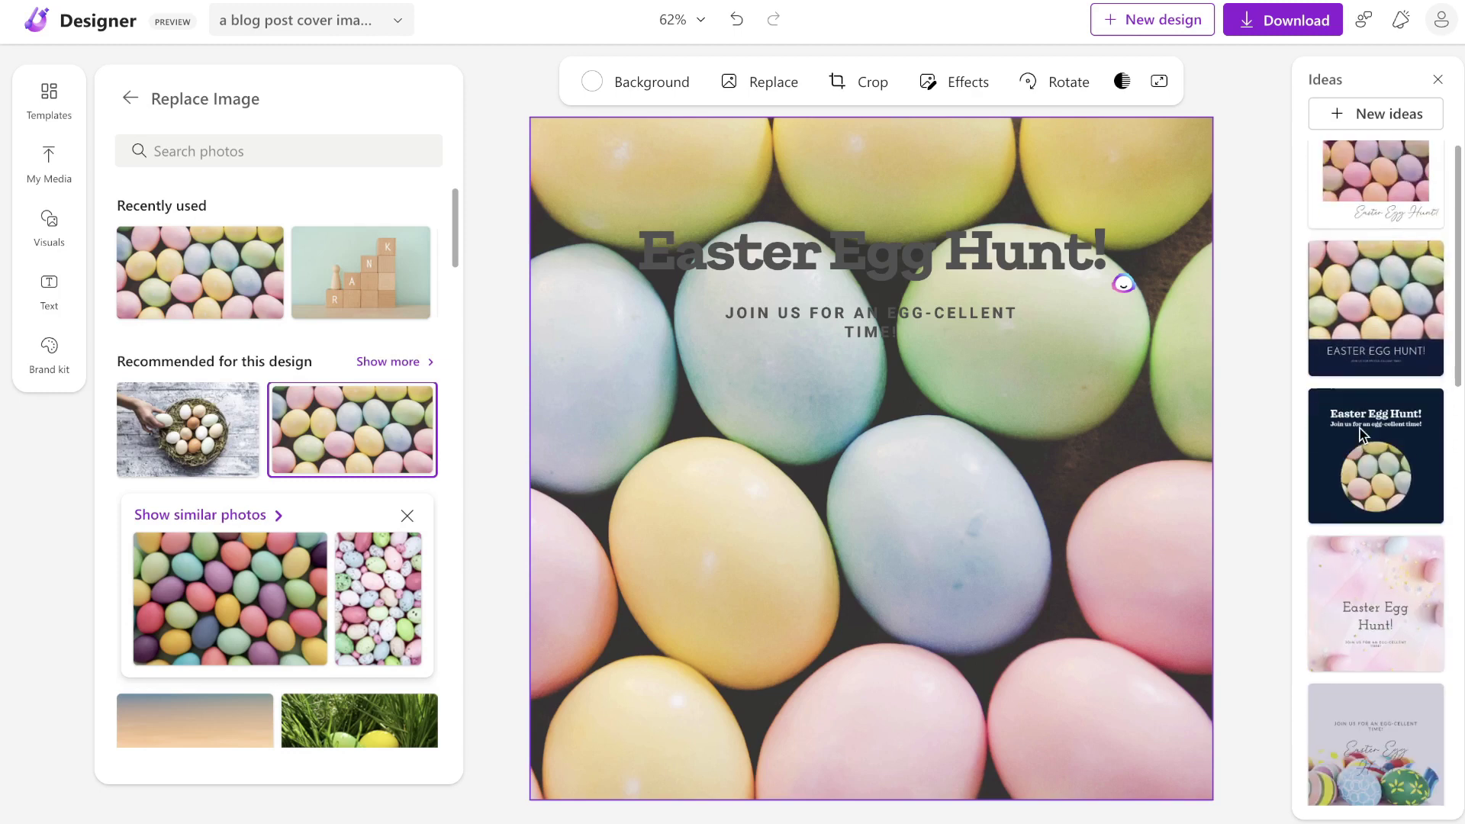
pyautogui.scroll(4, 1362, 435)
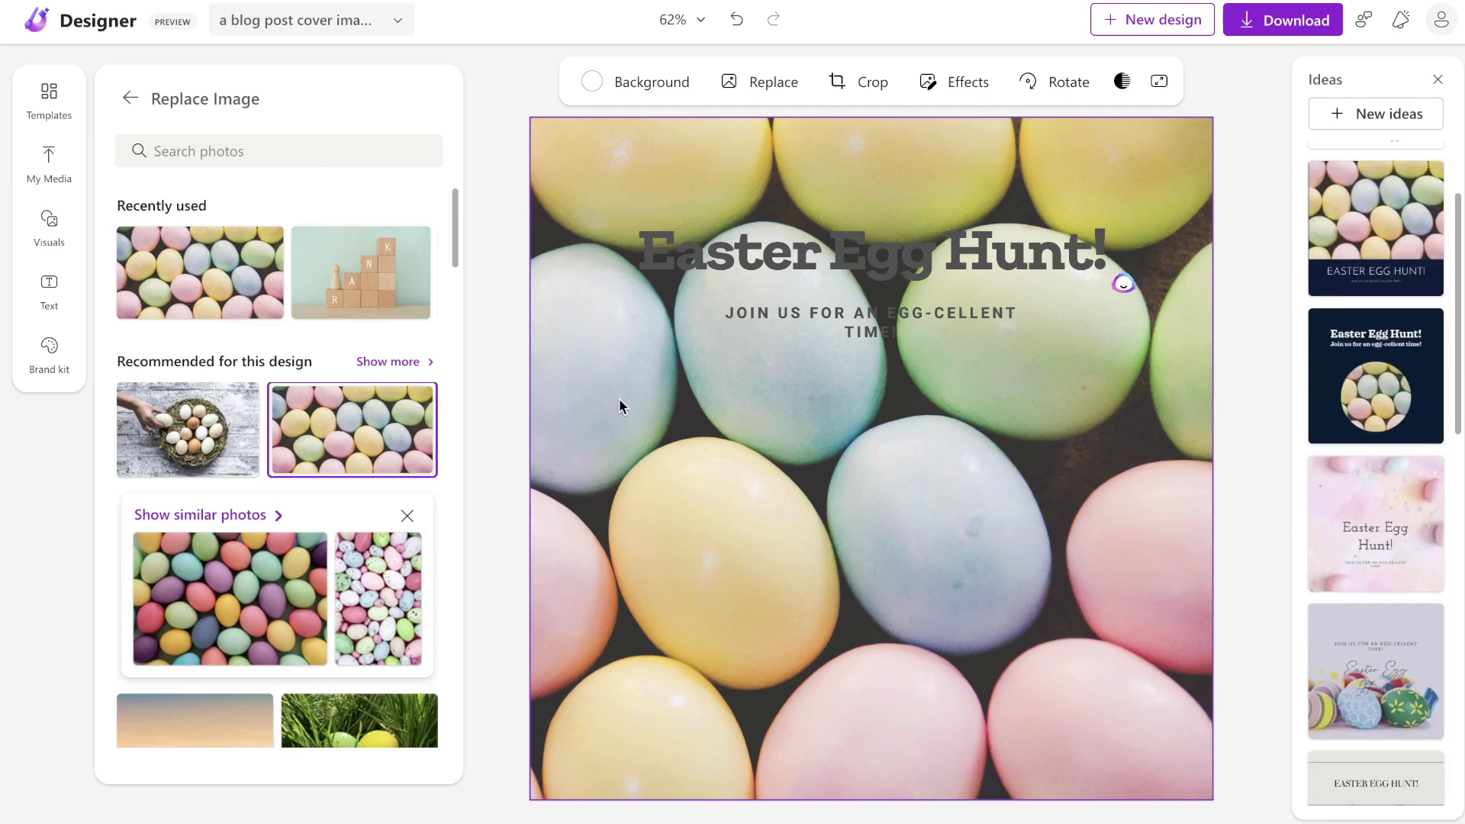
pyautogui.click(419, 507)
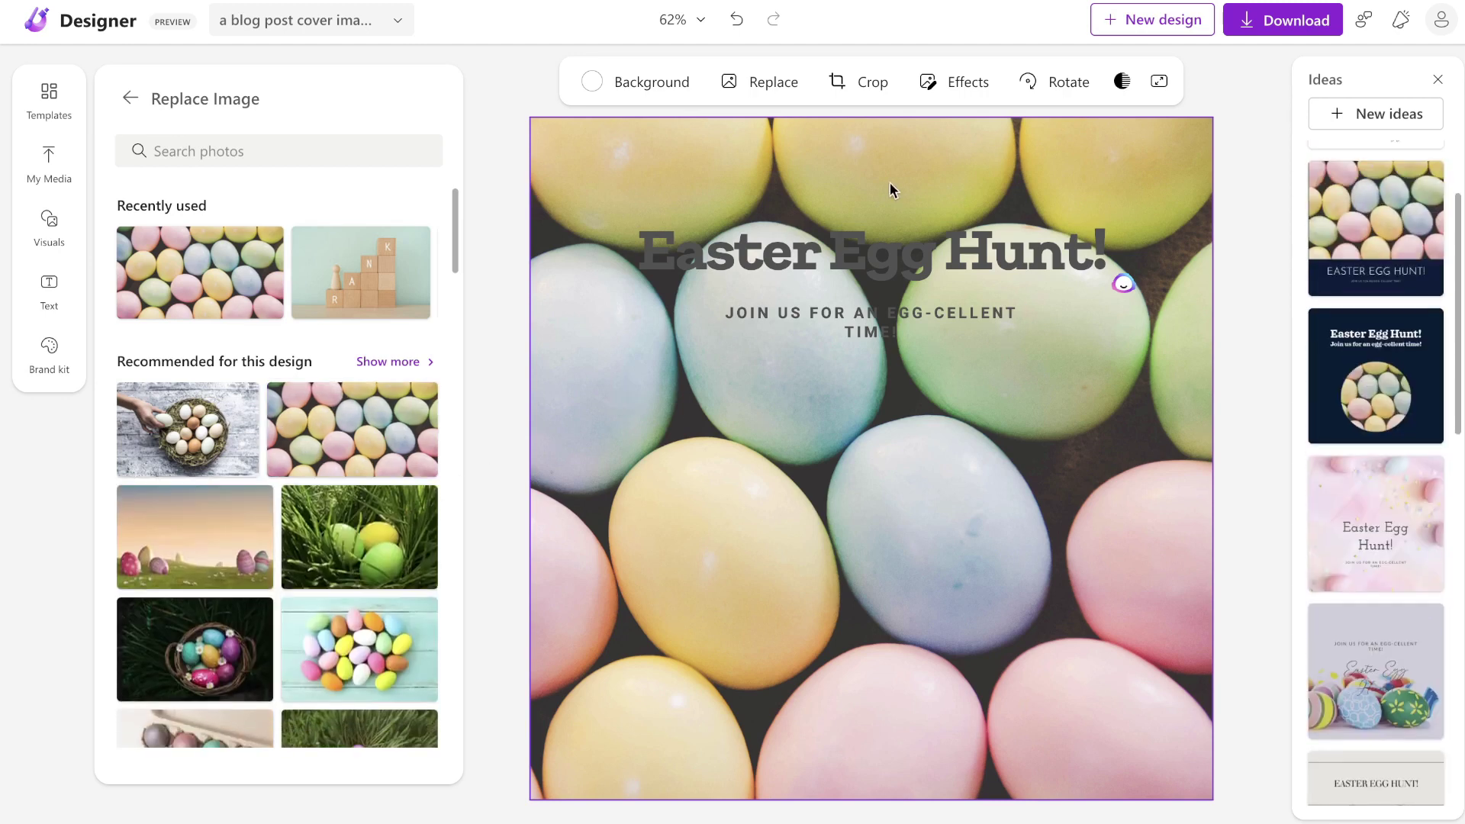
pyautogui.click(737, 21)
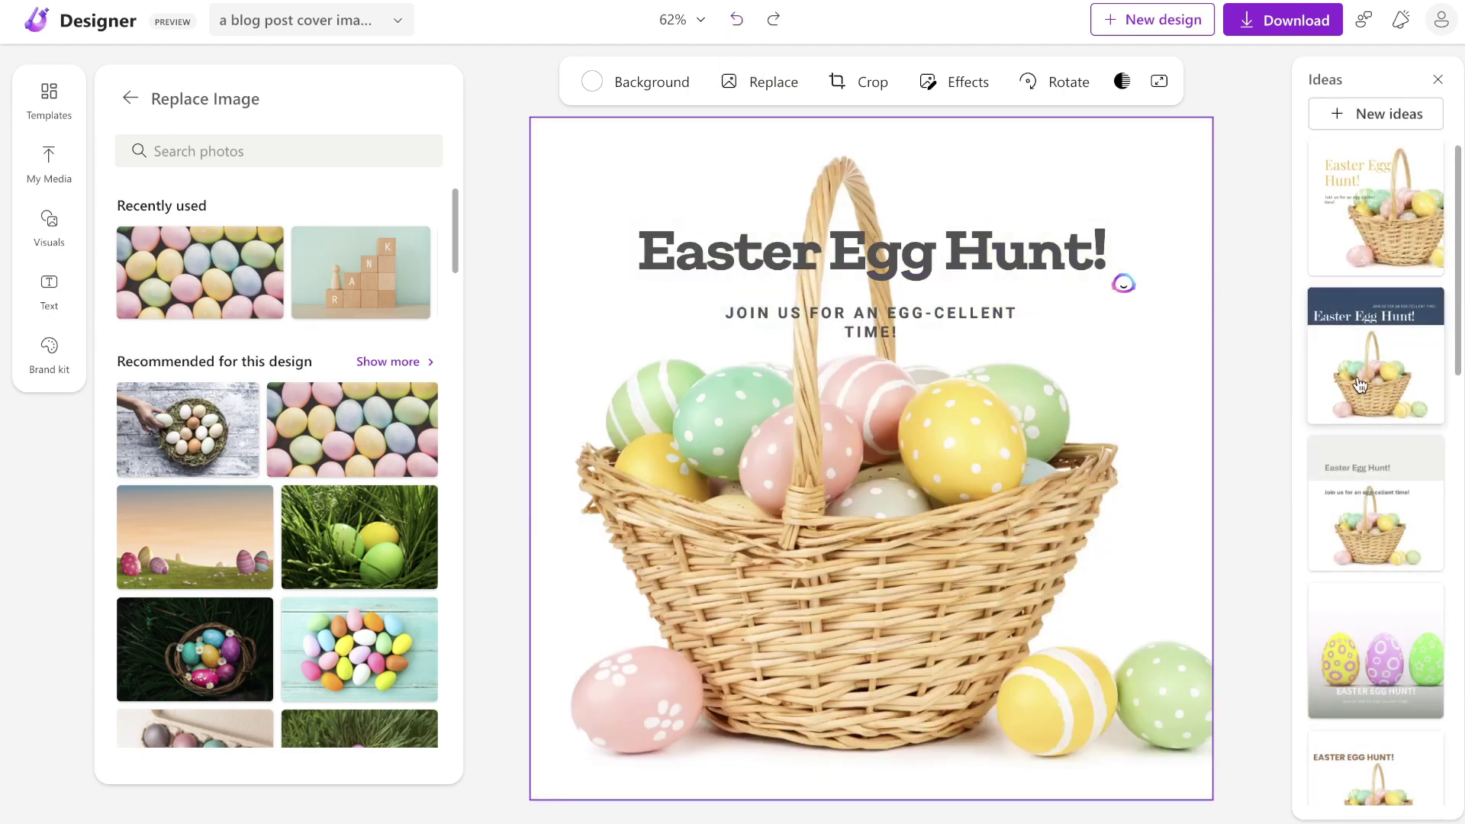
pyautogui.scroll(-2, 1360, 384)
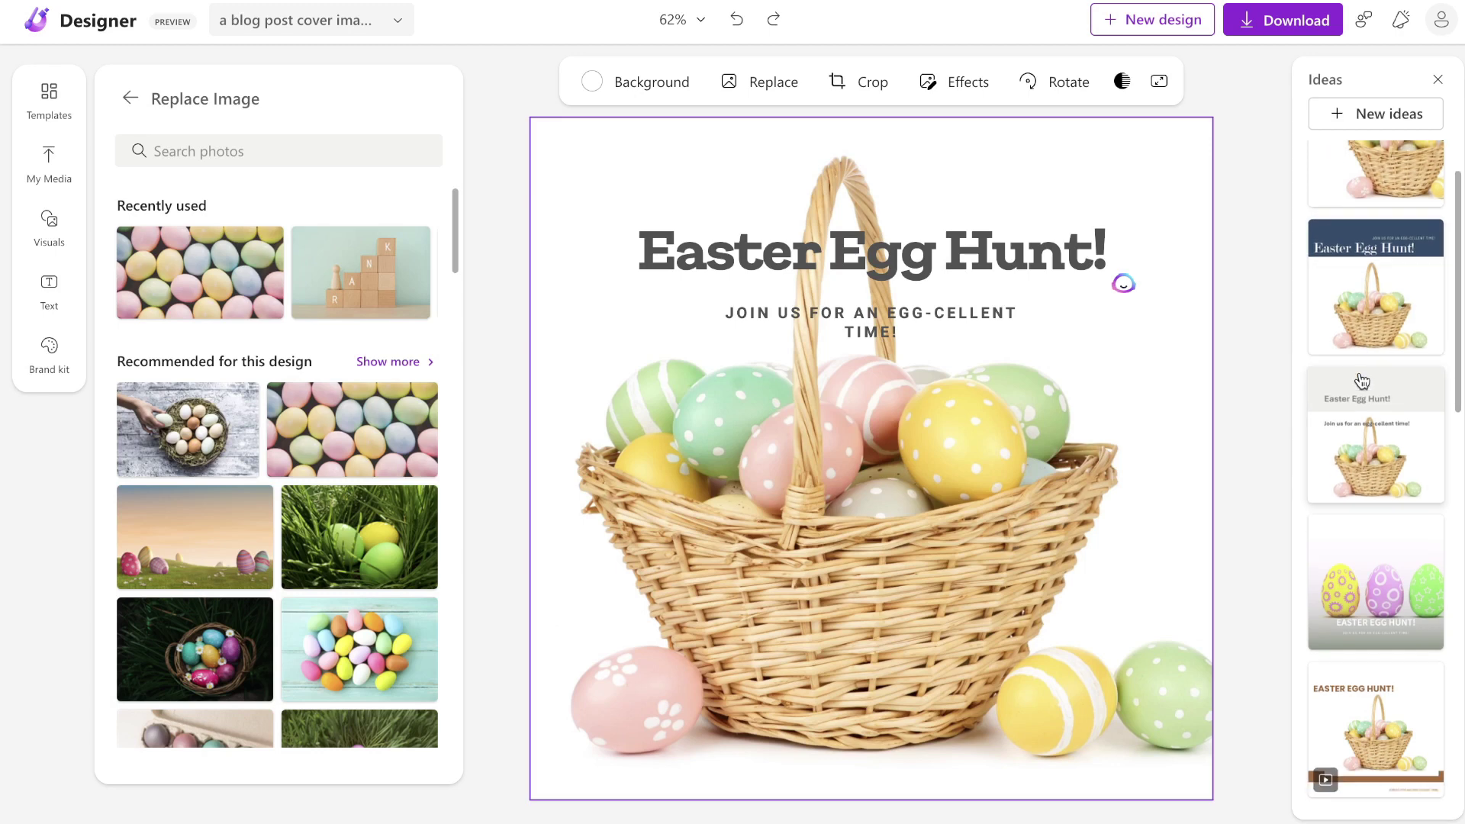
pyautogui.scroll(-5, 1361, 380)
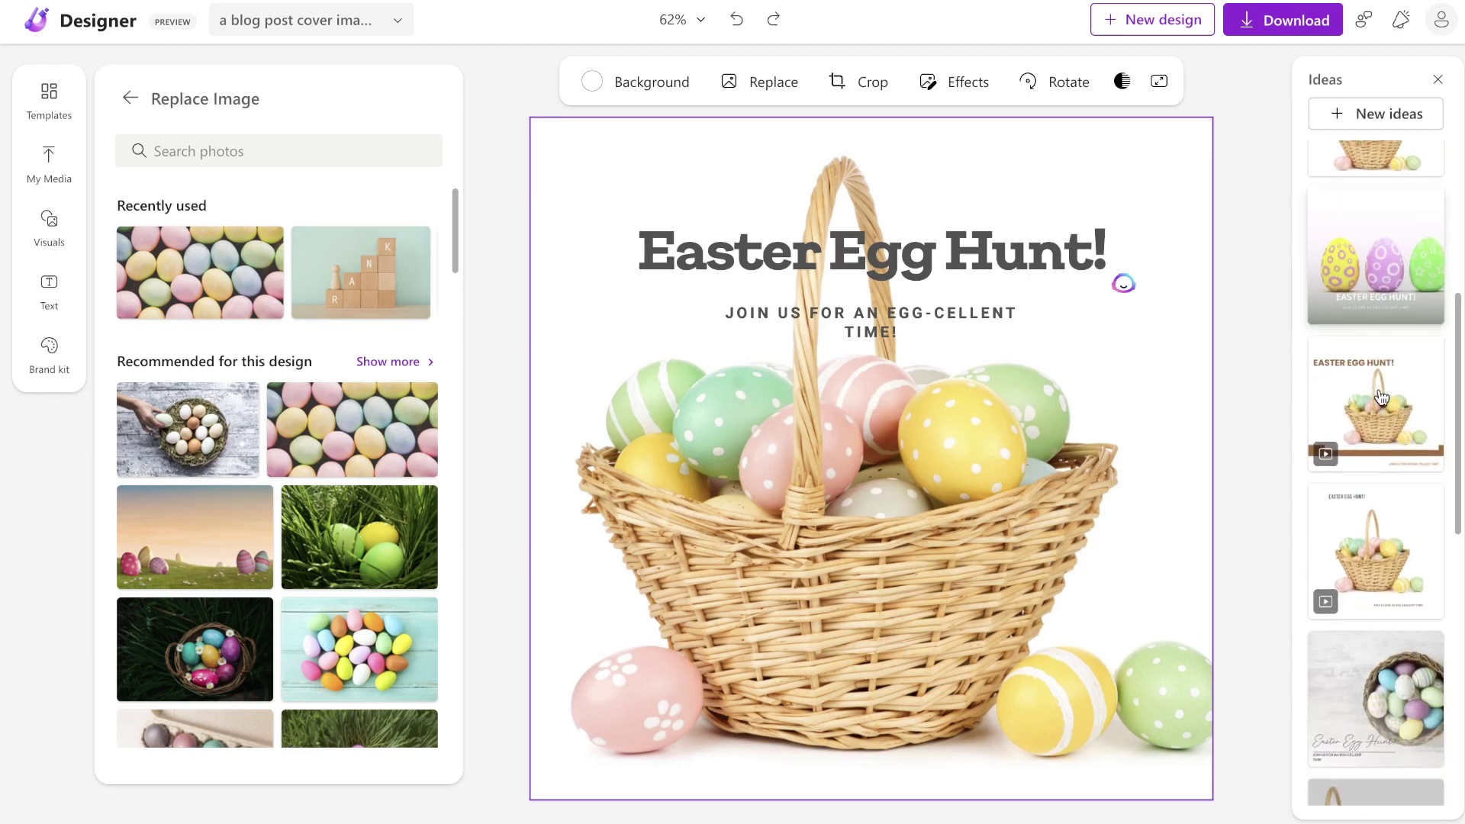
pyautogui.scroll(-2, 1377, 381)
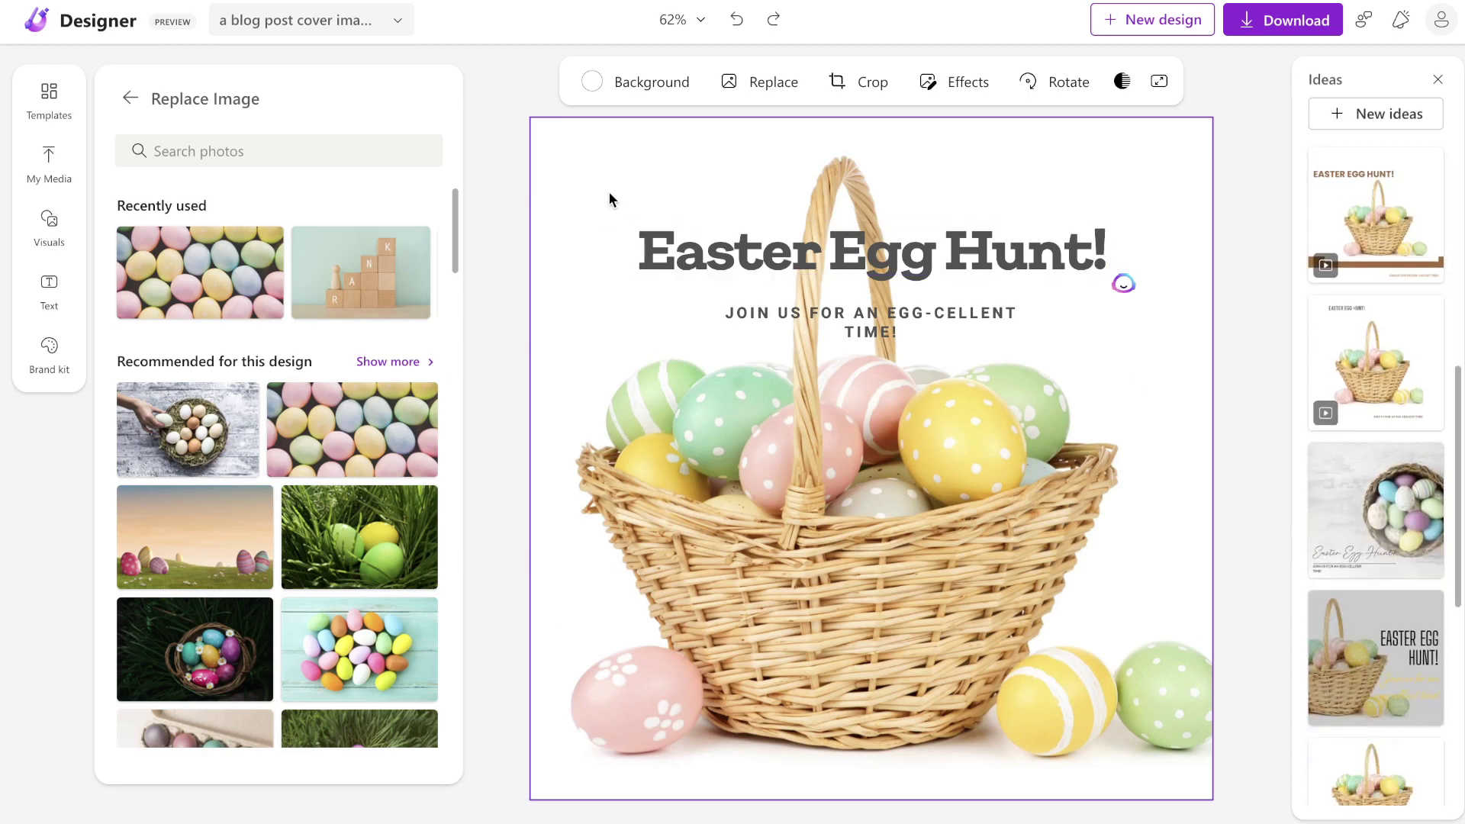
# Apply Auto adjust to the basket photo from Effects, then show the template gallery.
pyautogui.click(964, 90)
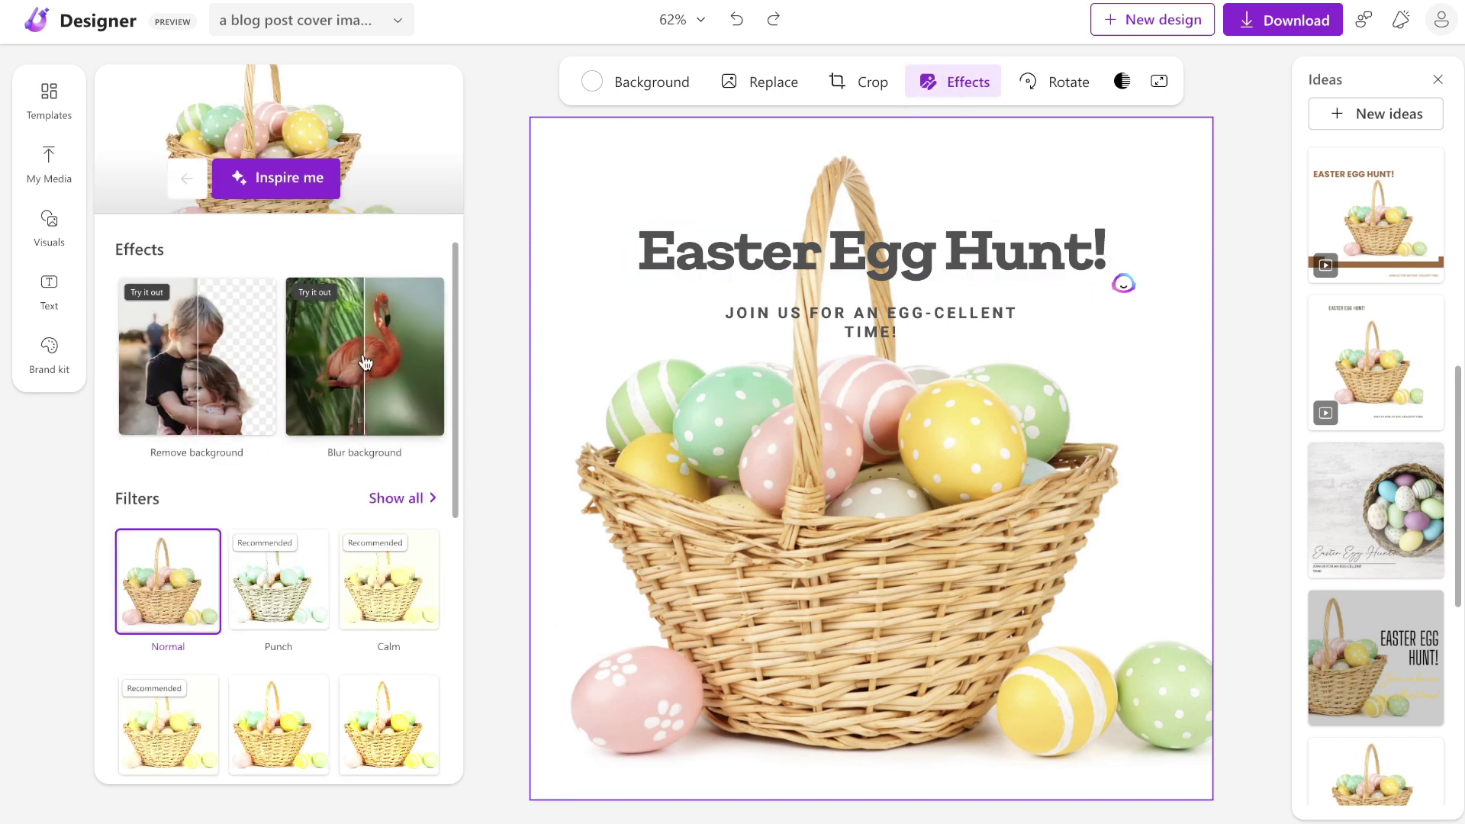
pyautogui.scroll(-2, 335, 457)
pyautogui.scroll(-2, 359, 593)
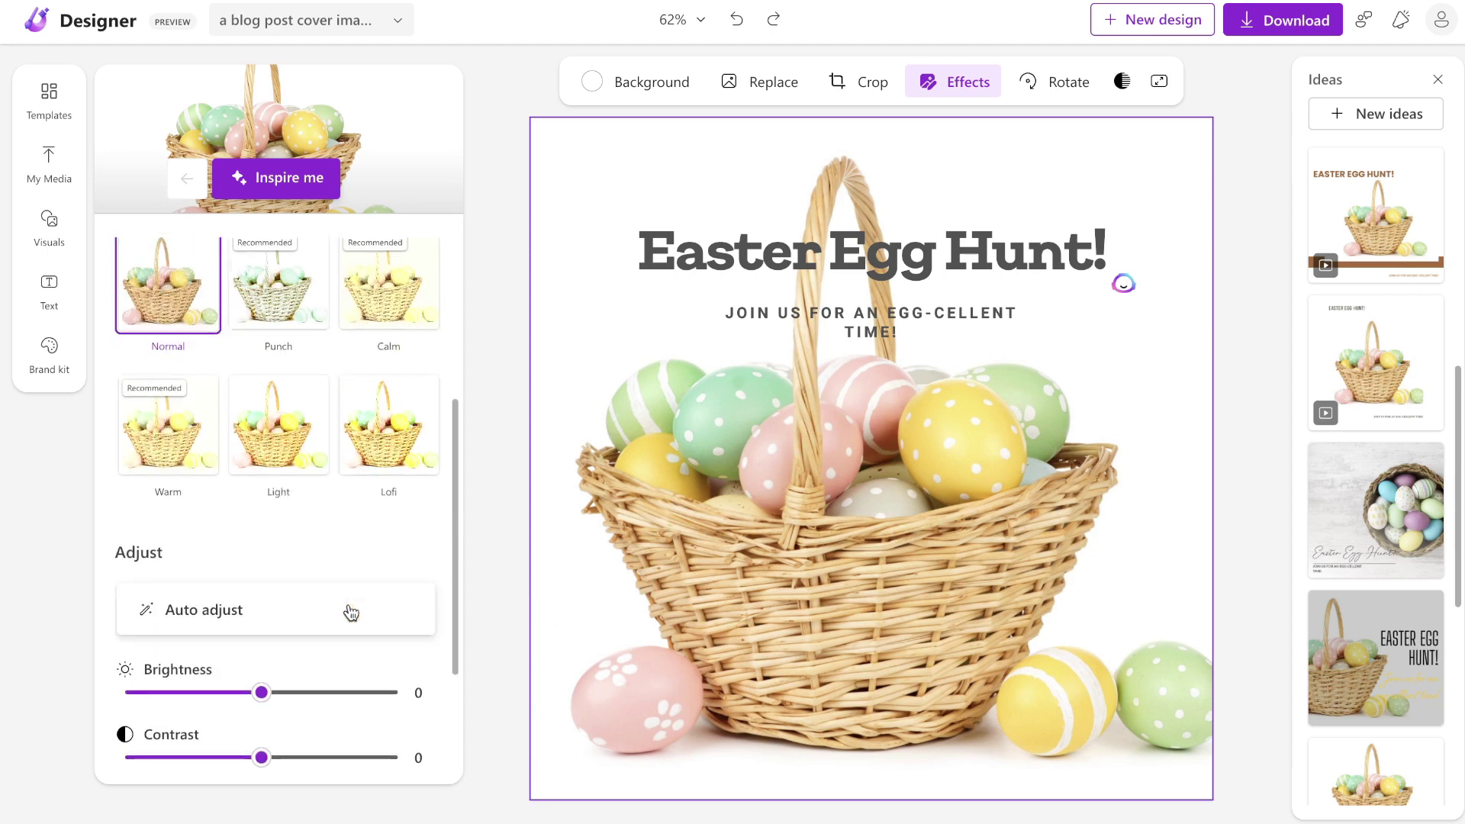
pyautogui.click(263, 627)
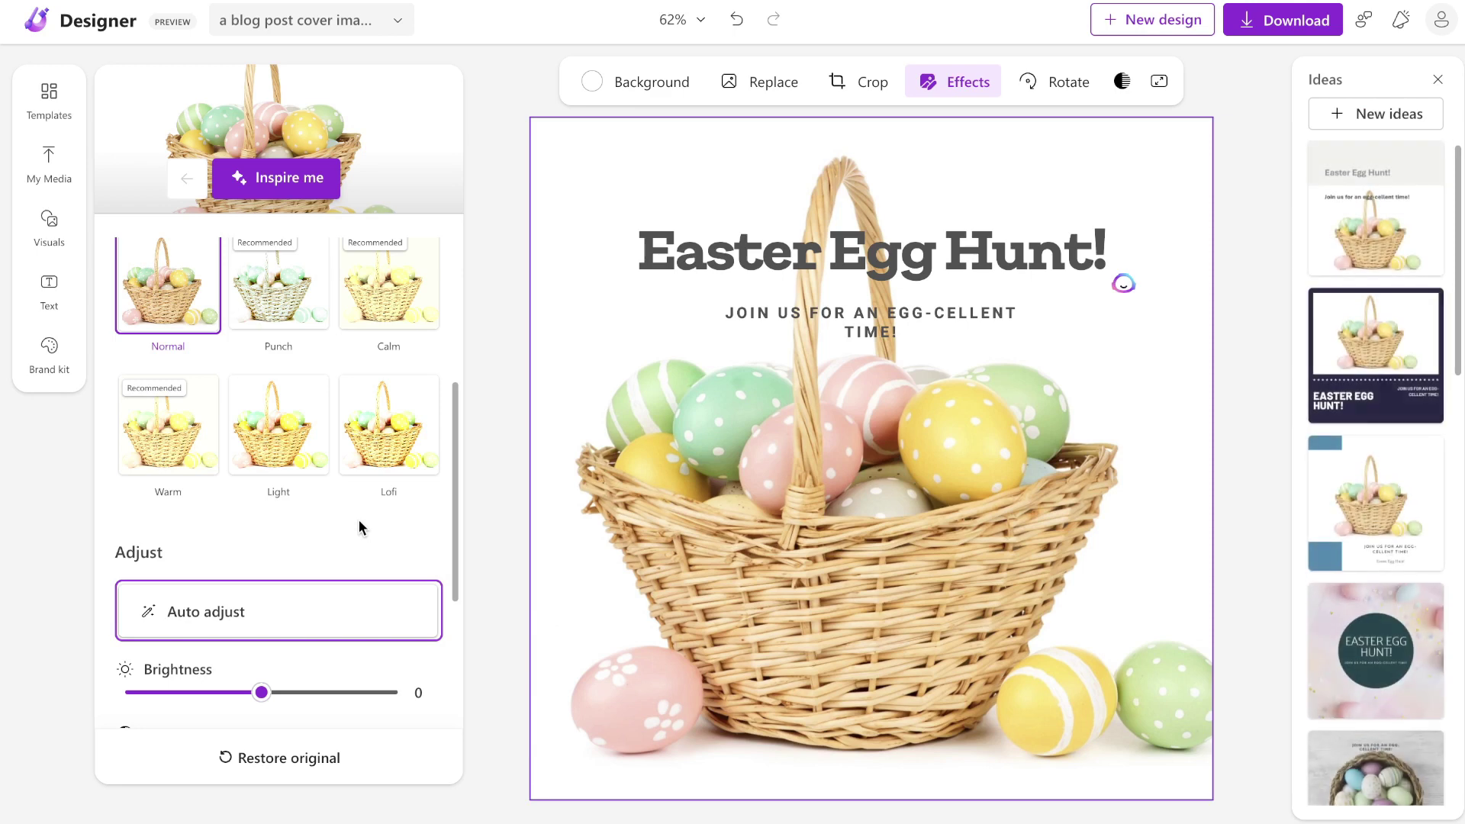
pyautogui.scroll(3, 349, 294)
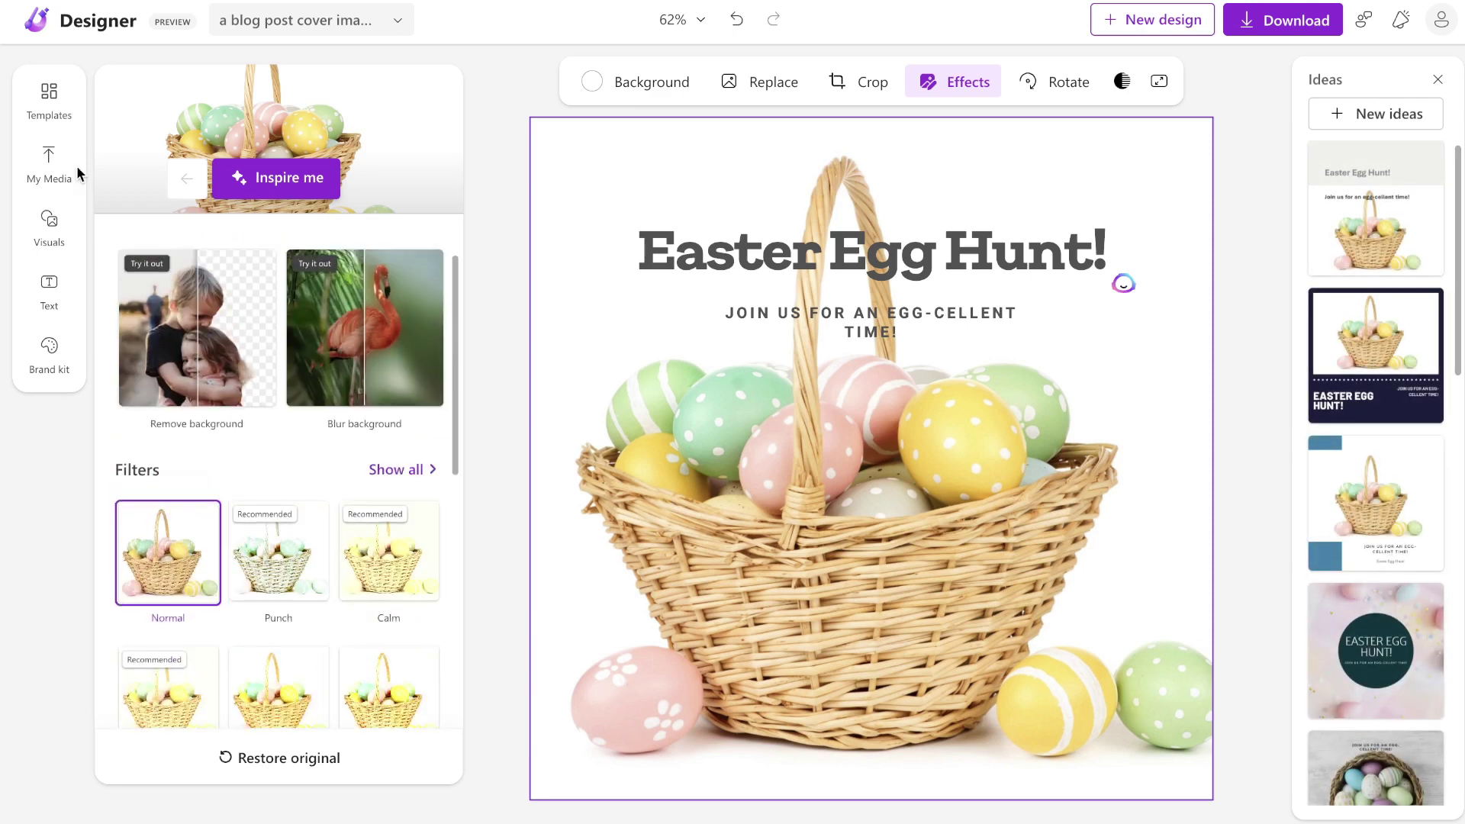
pyautogui.click(50, 113)
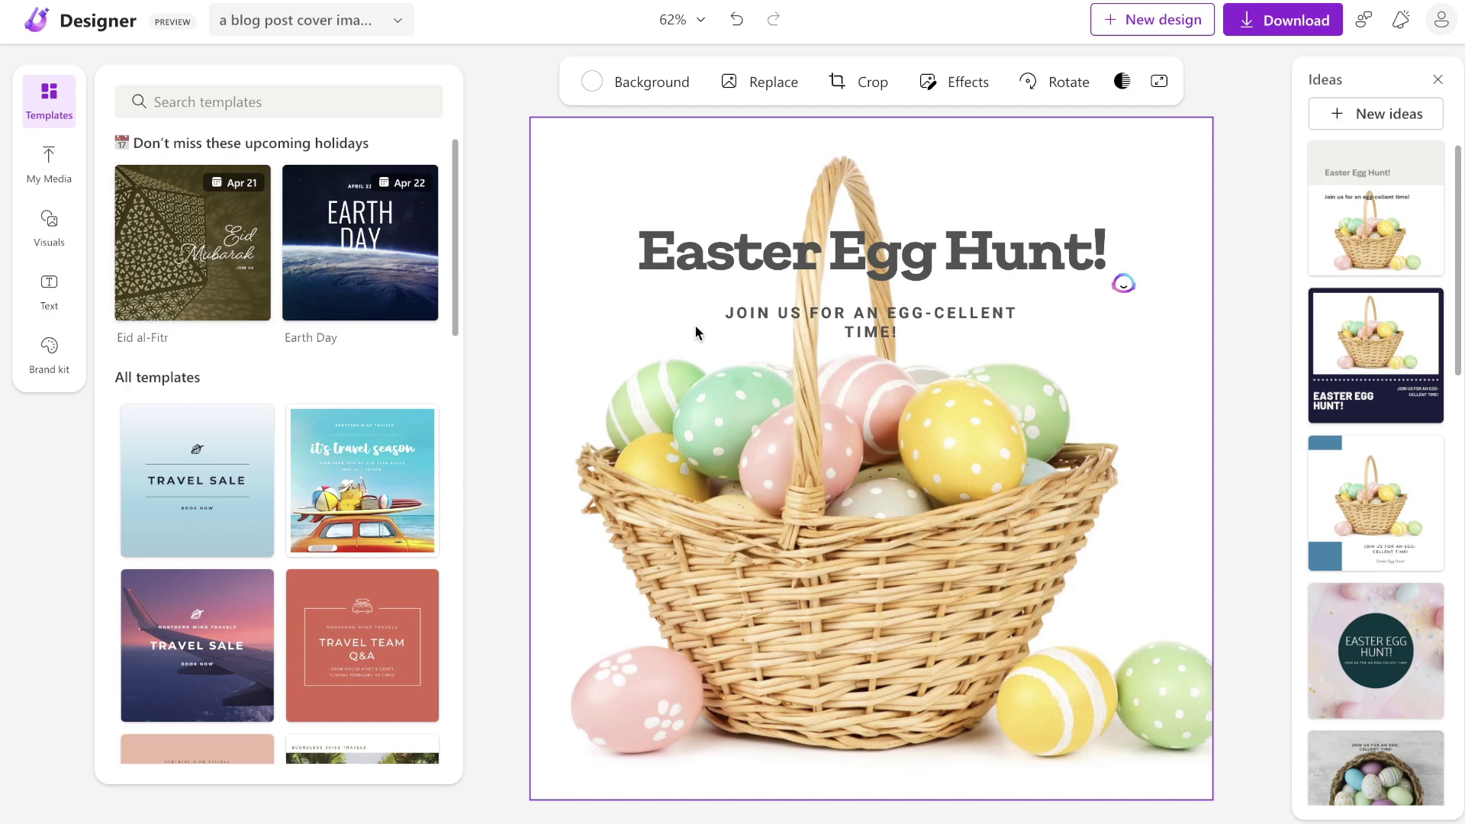
# Look over the text options available in the left rail.
pyautogui.click(63, 299)
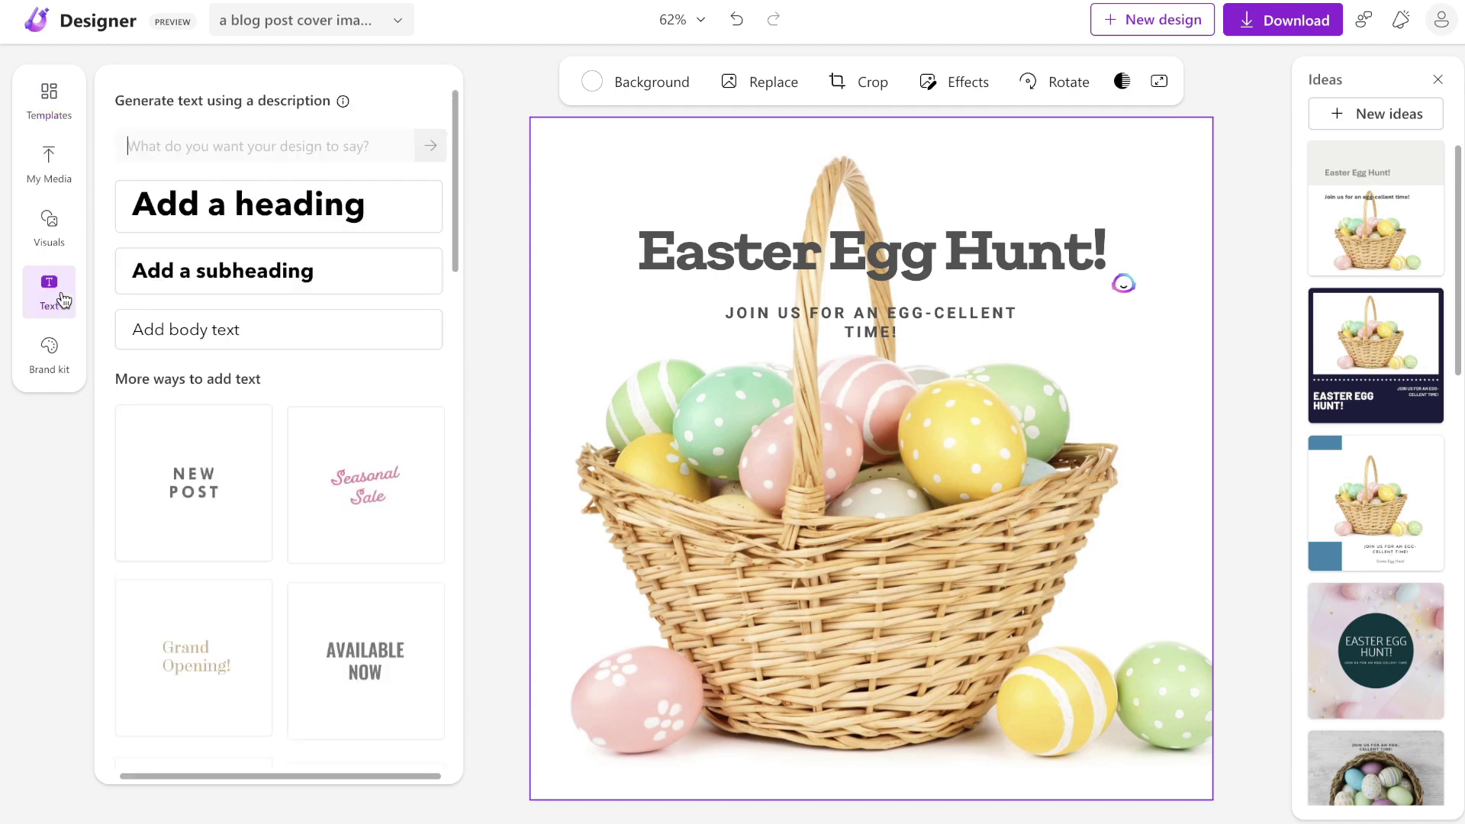
pyautogui.scroll(-2, 267, 378)
pyautogui.scroll(-7, 334, 402)
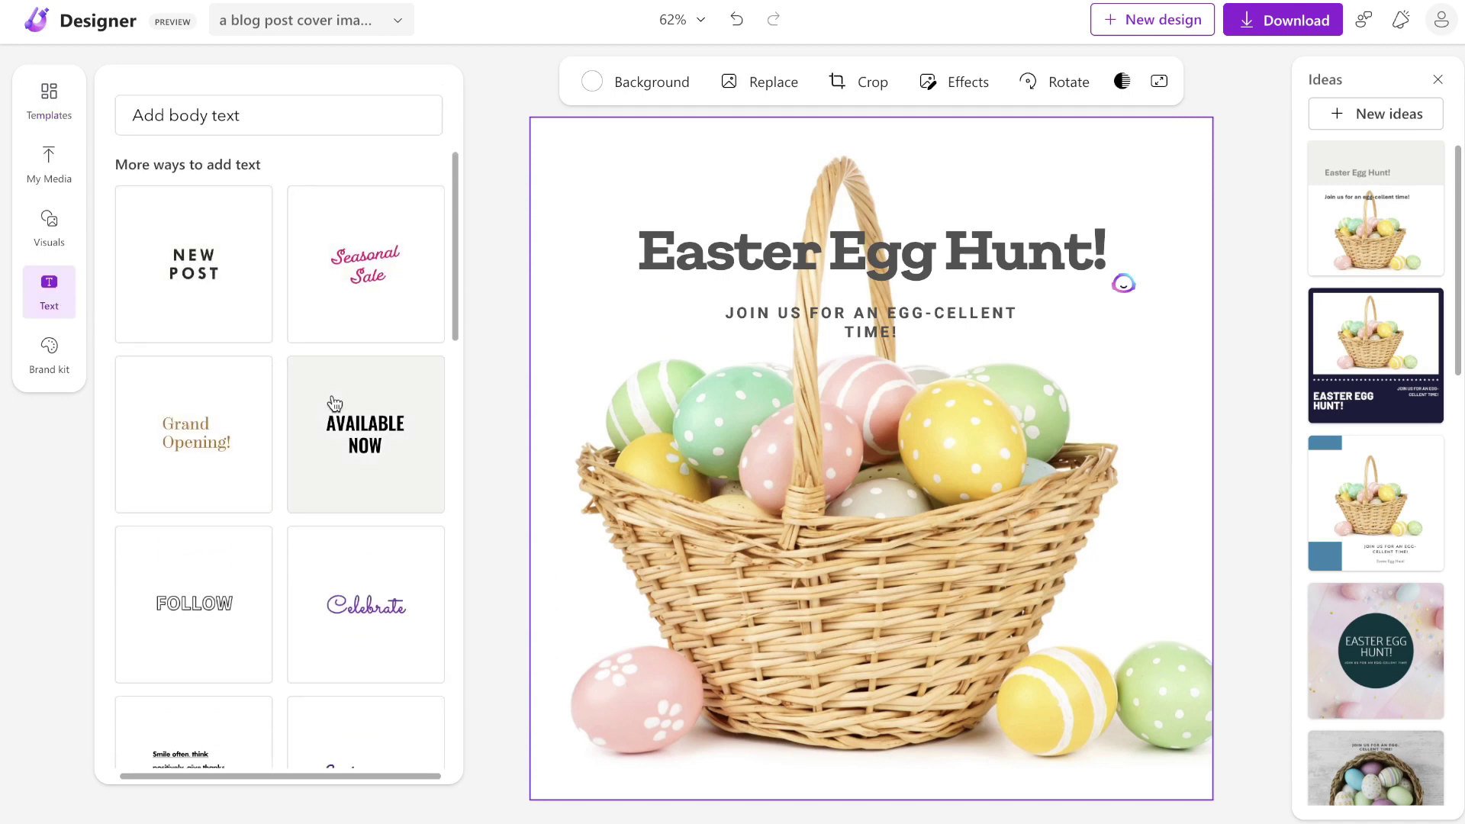
pyautogui.scroll(8, 334, 402)
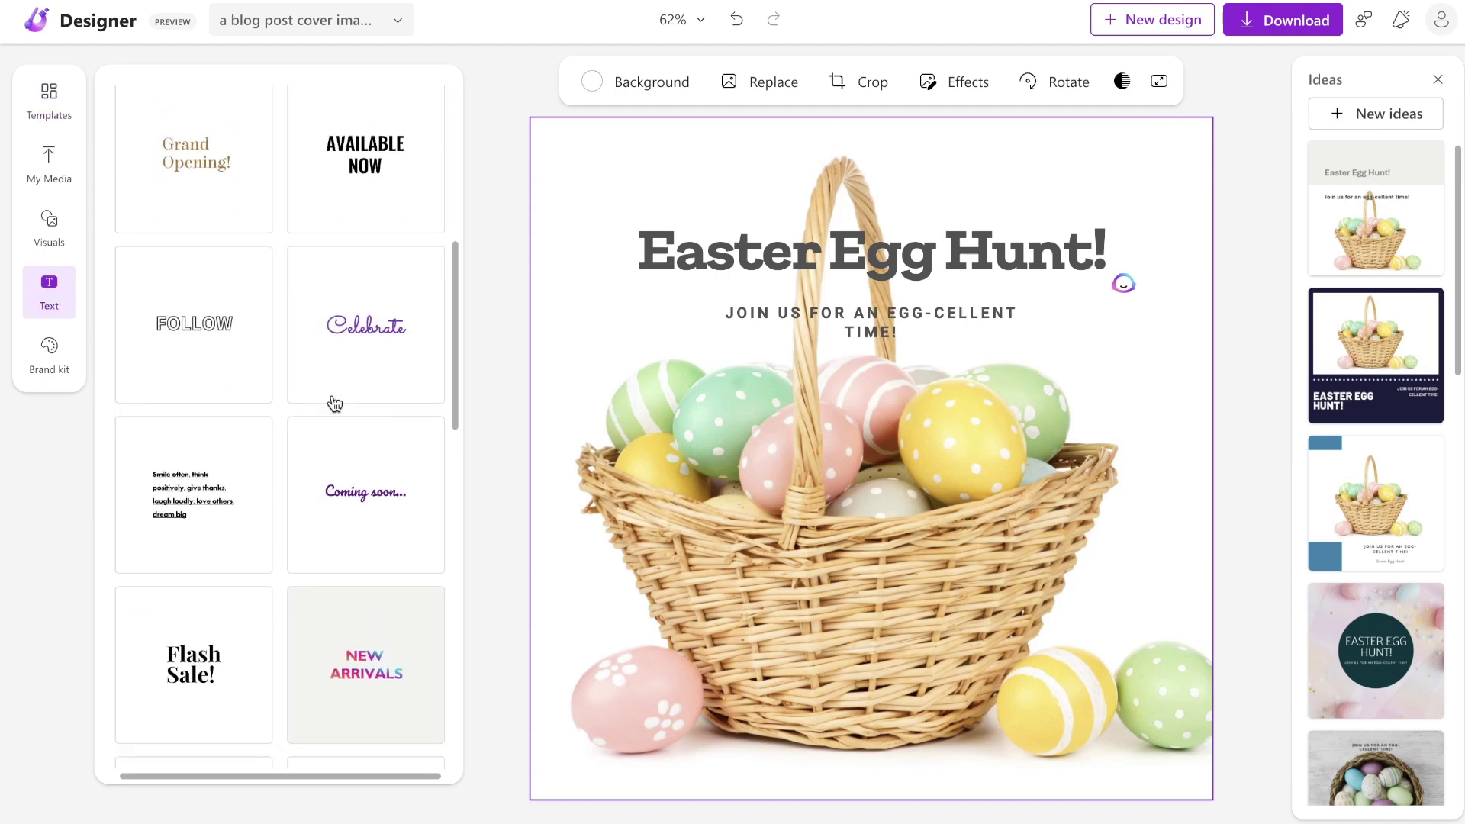
# Browse the Generate, Photos, Graphics and Videos visuals, then add the egg basket graphic.
pyautogui.click(66, 243)
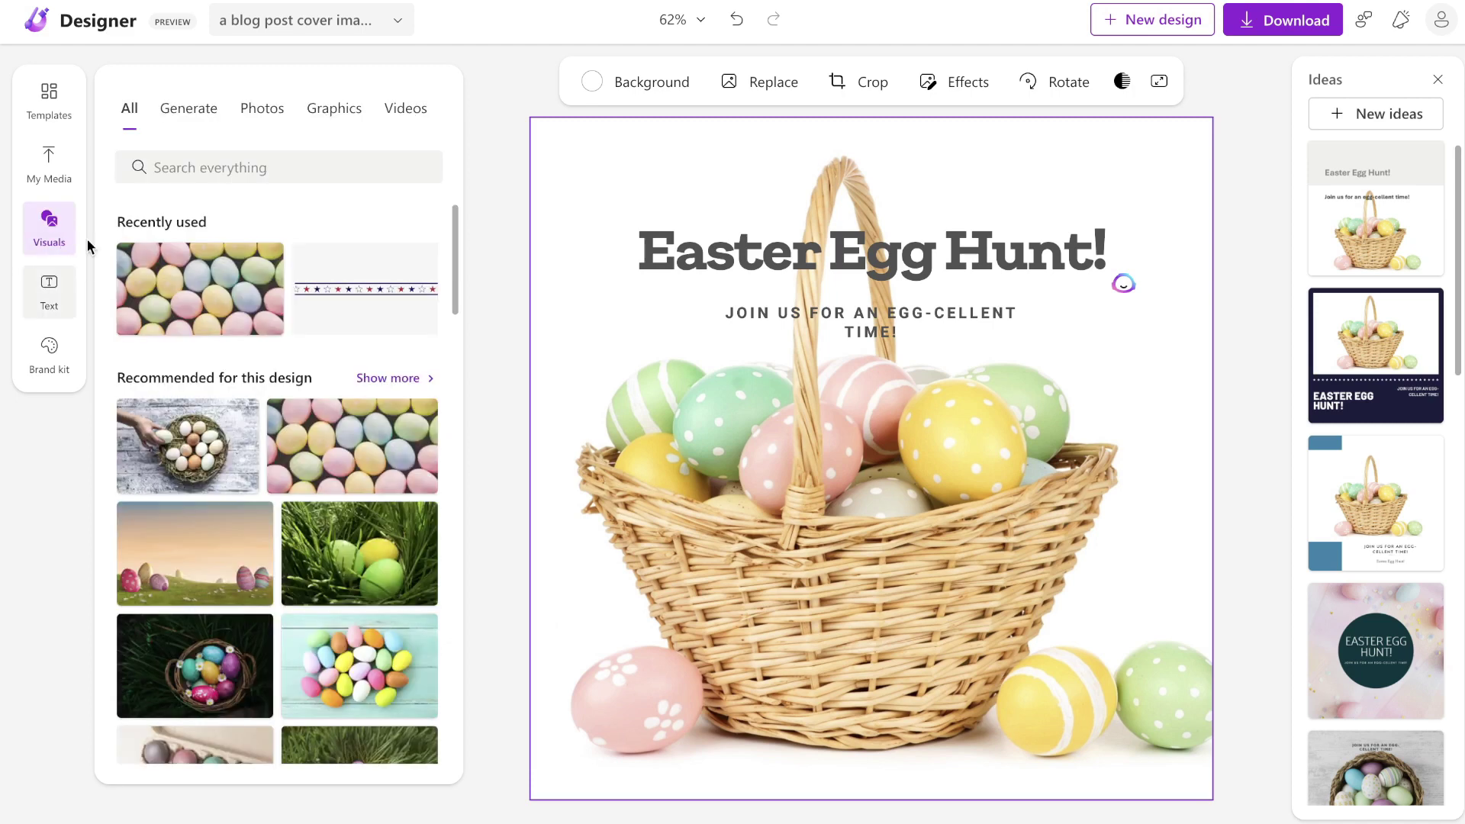
pyautogui.click(200, 110)
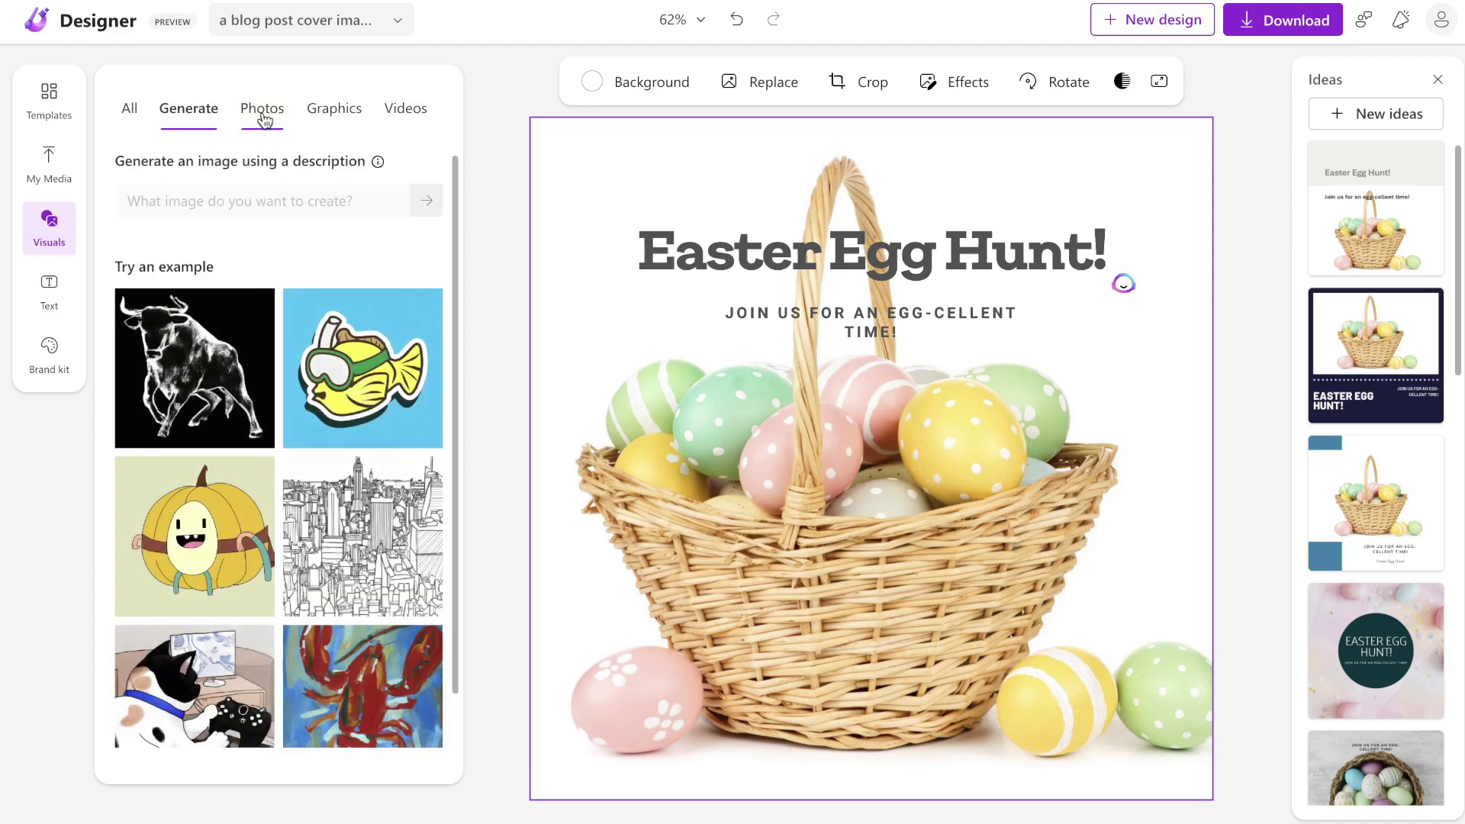
pyautogui.click(258, 113)
pyautogui.click(339, 116)
pyautogui.click(402, 122)
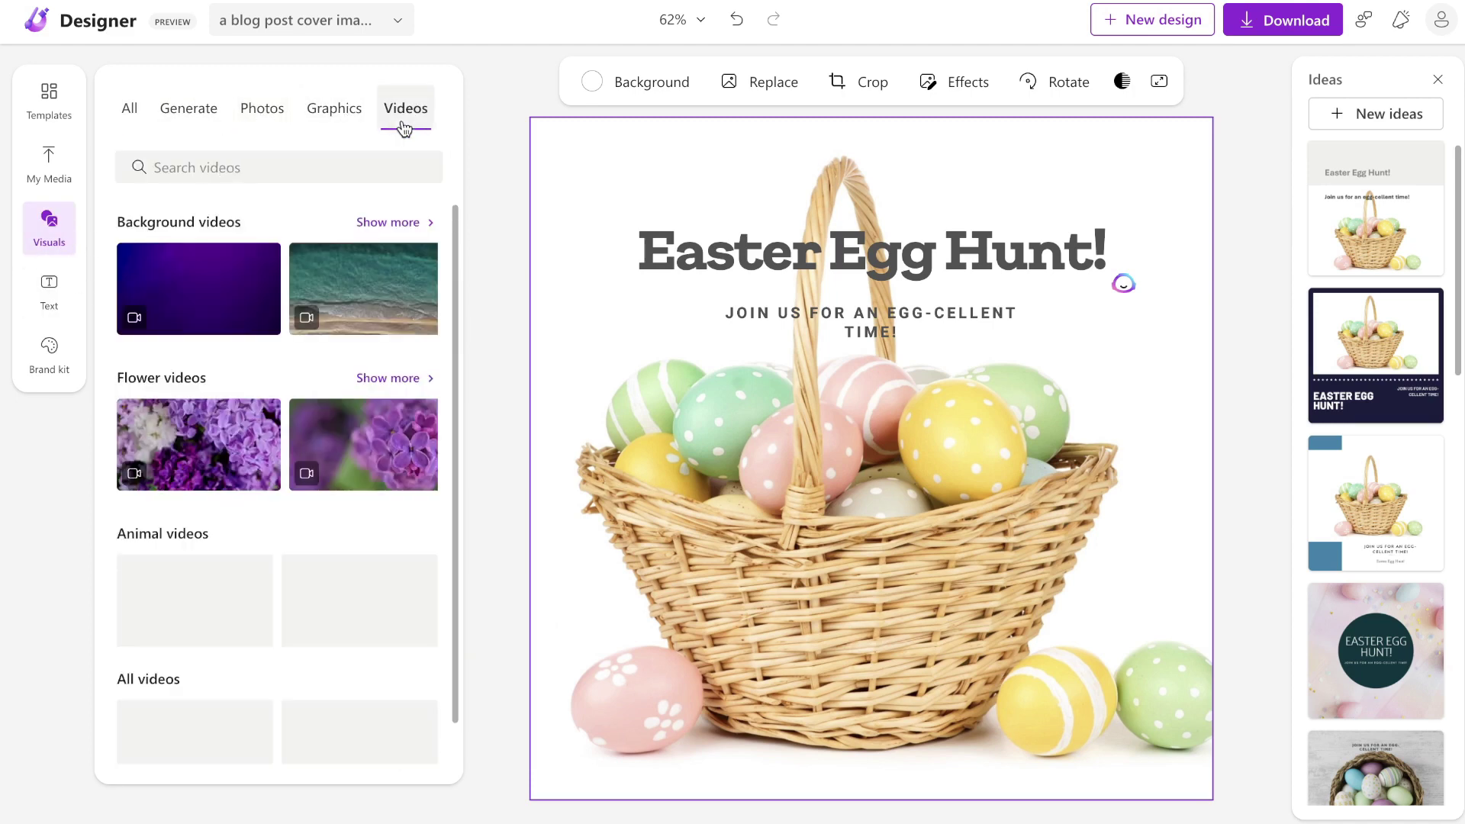
pyautogui.click(339, 111)
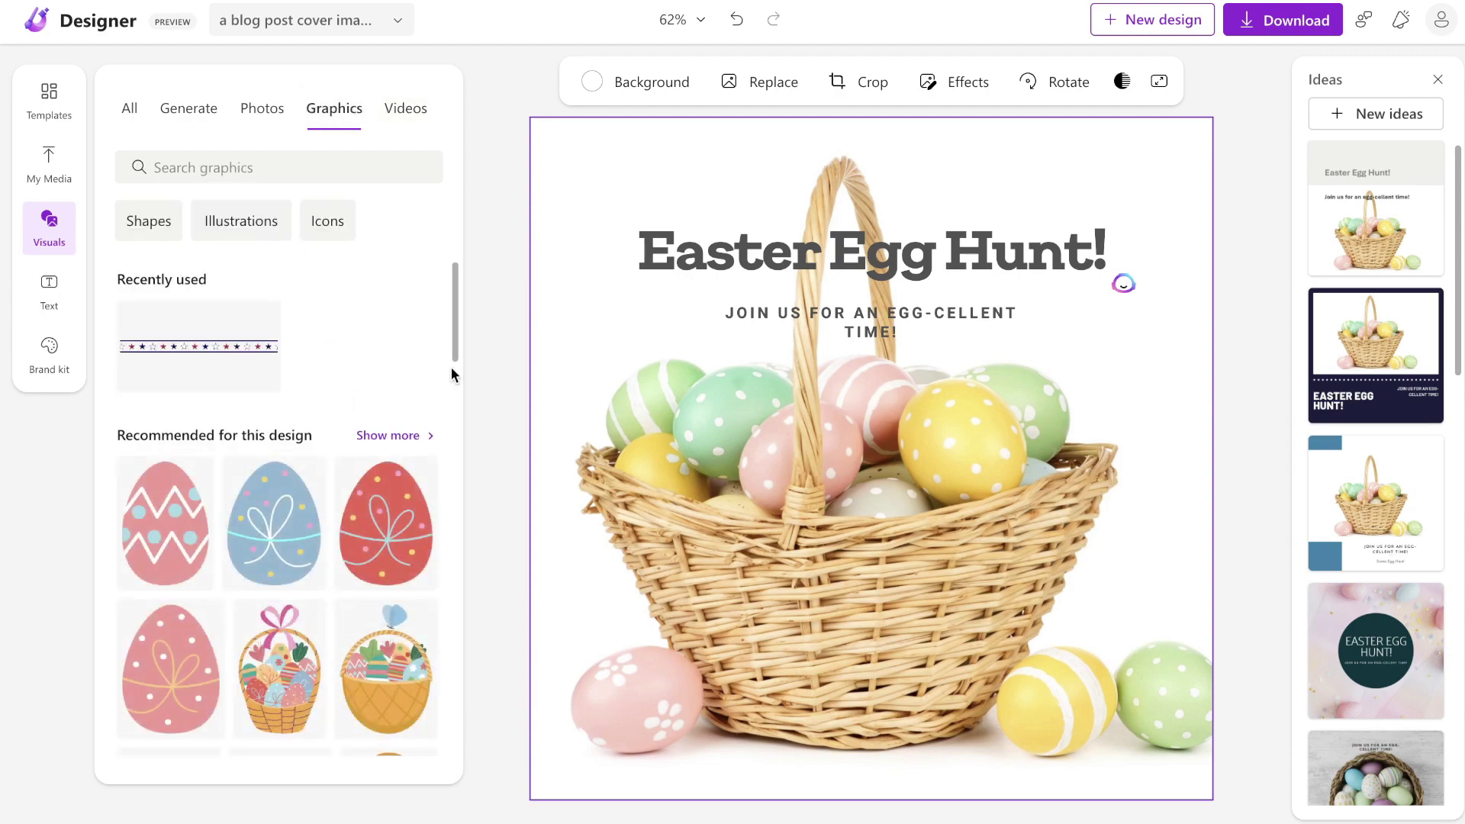
pyautogui.scroll(-8, 389, 457)
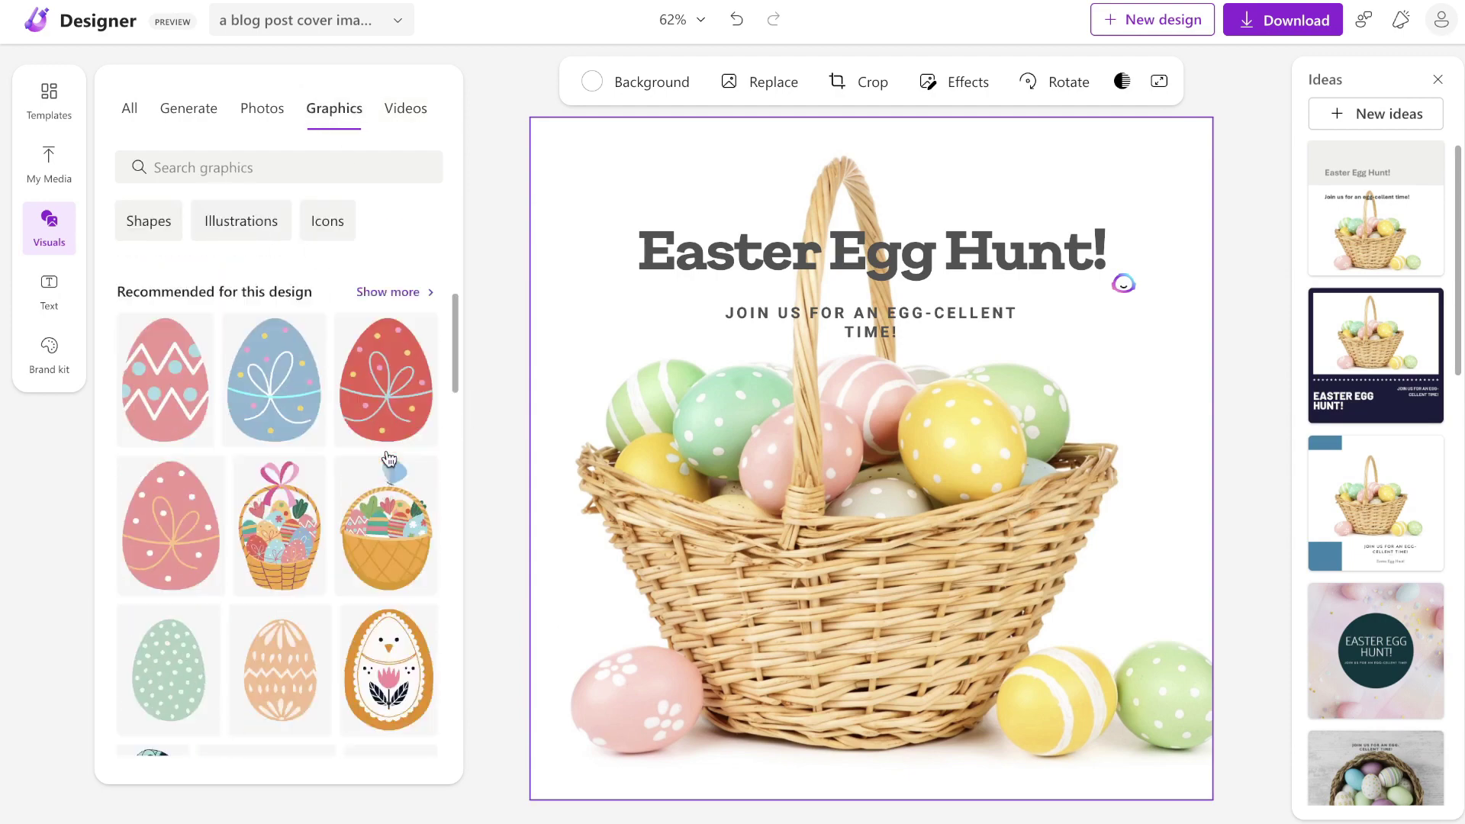
pyautogui.scroll(5, 313, 410)
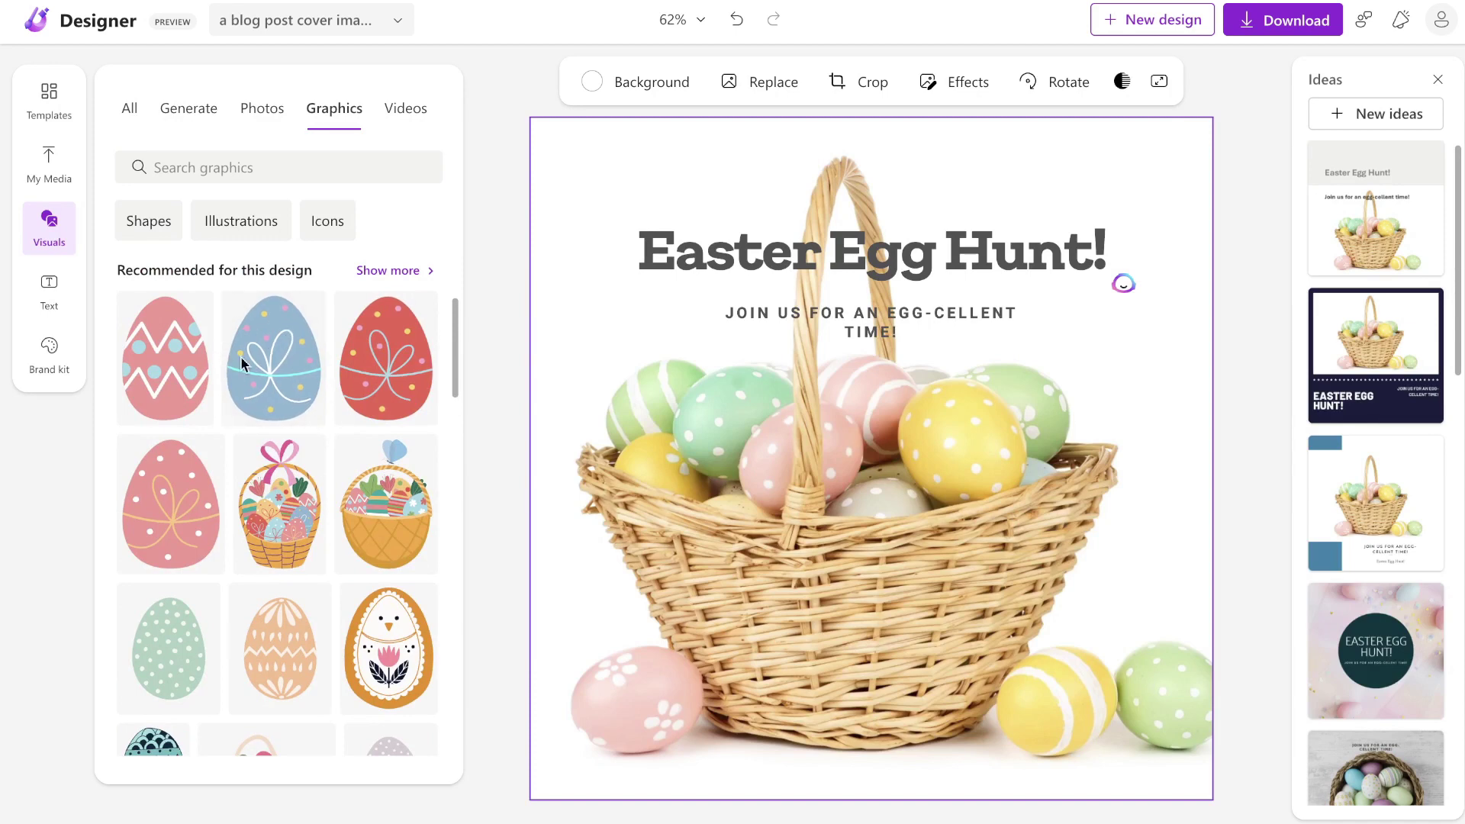
pyautogui.click(279, 503)
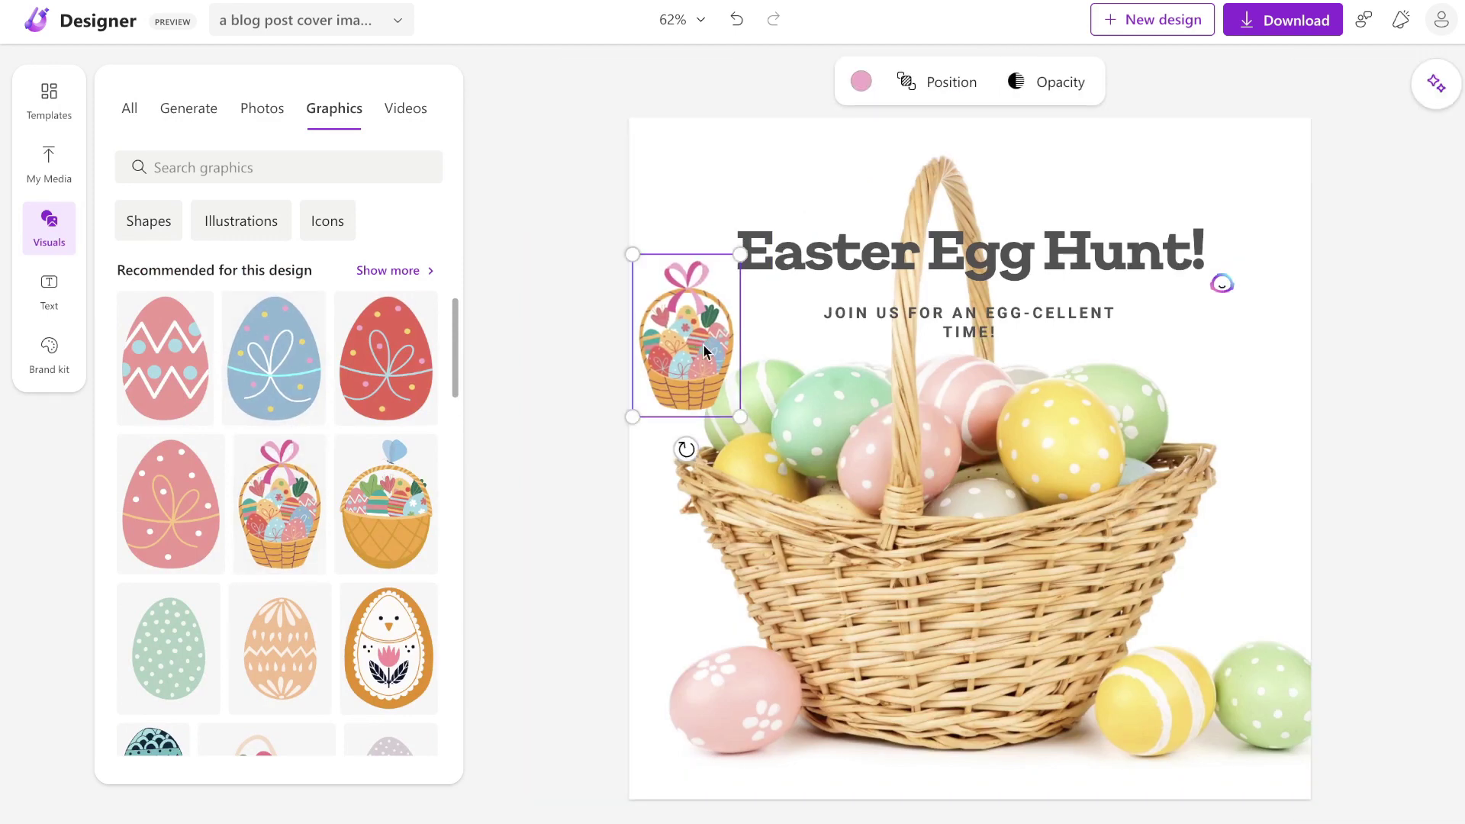
# Browse the Illustrations and Icons collections, then show the My Media upload sources.
pyautogui.click(210, 226)
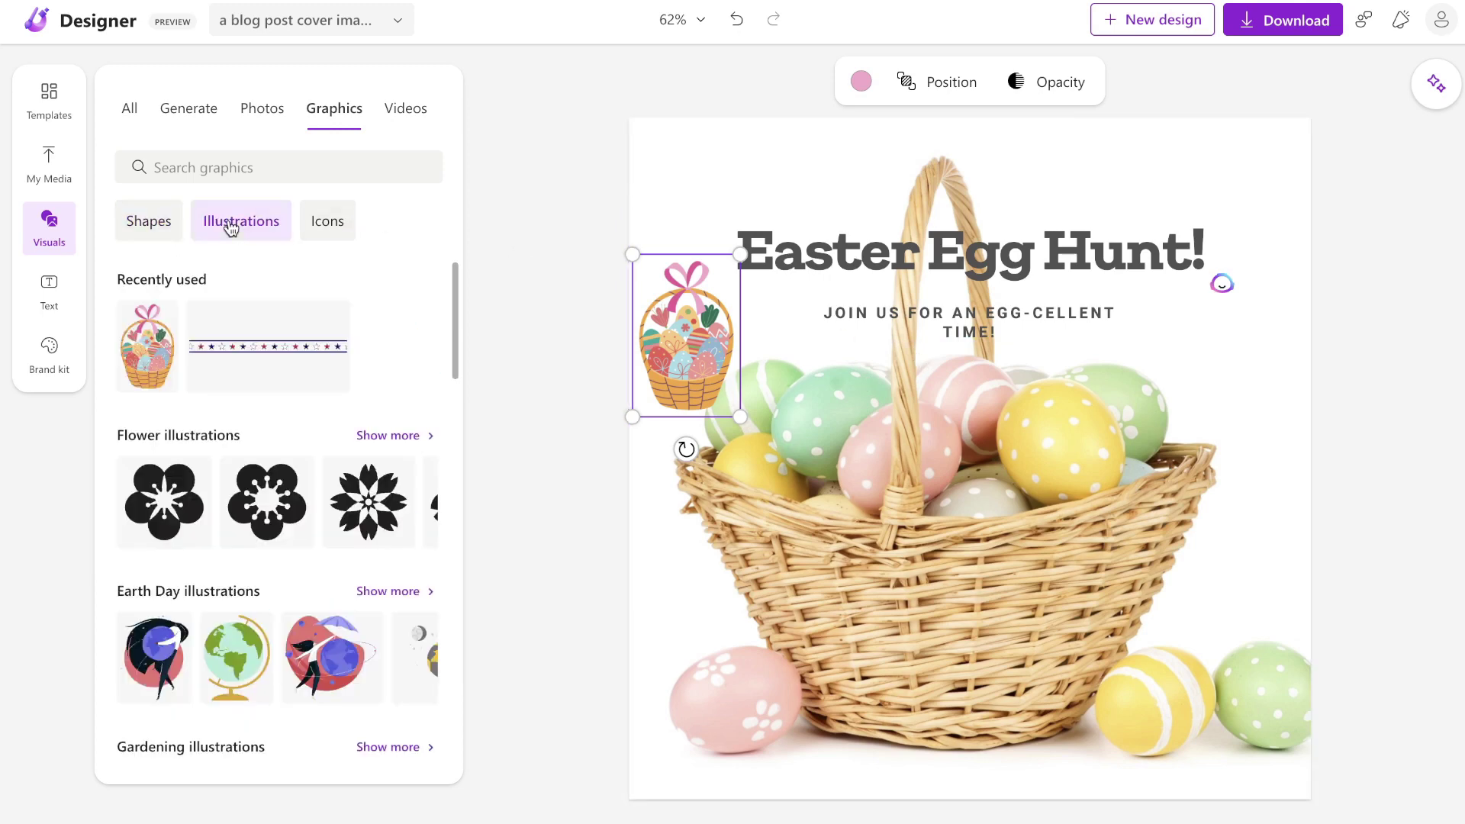
pyautogui.click(337, 227)
pyautogui.click(77, 170)
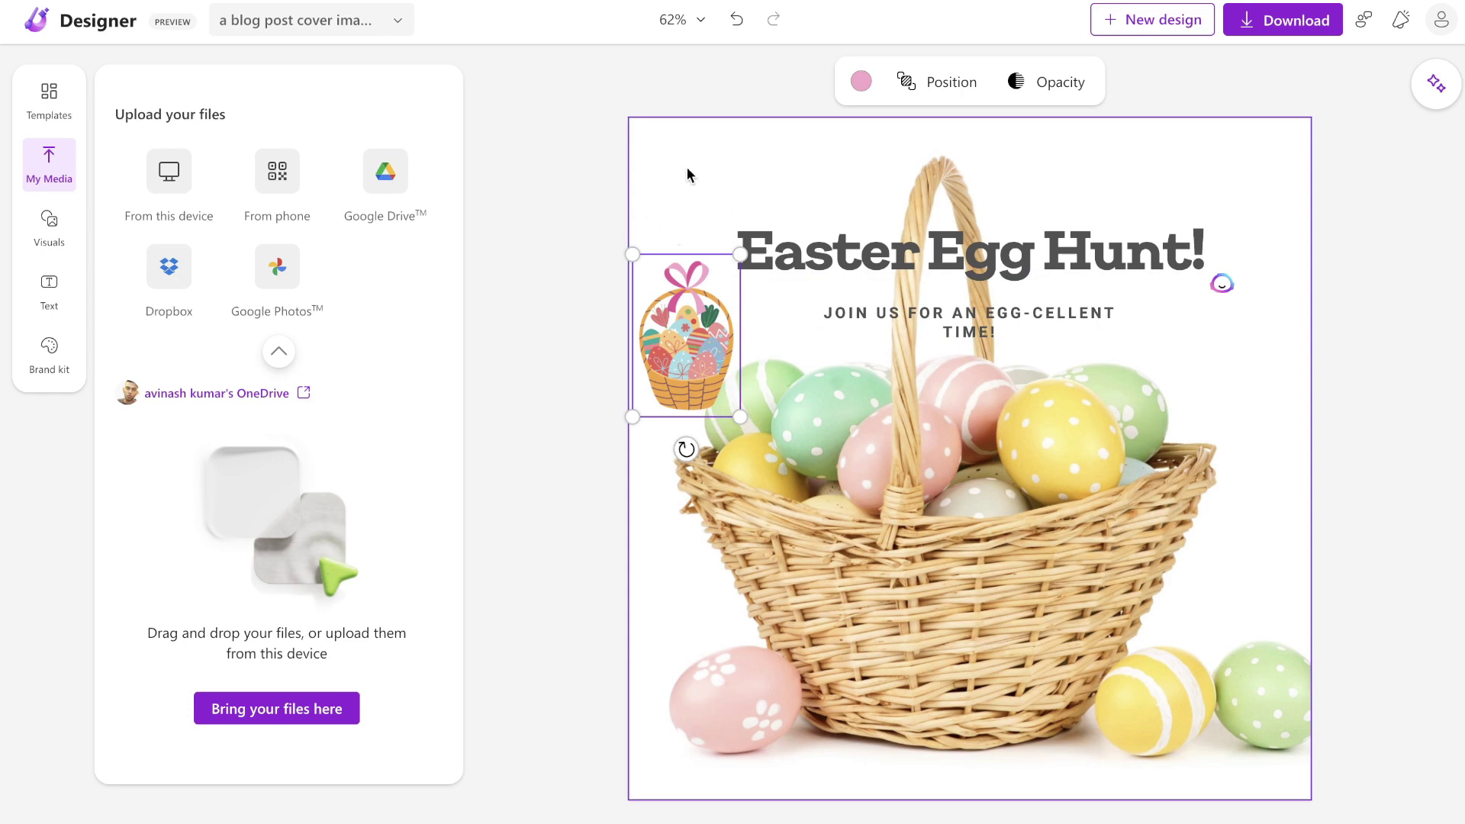
pyautogui.click(53, 111)
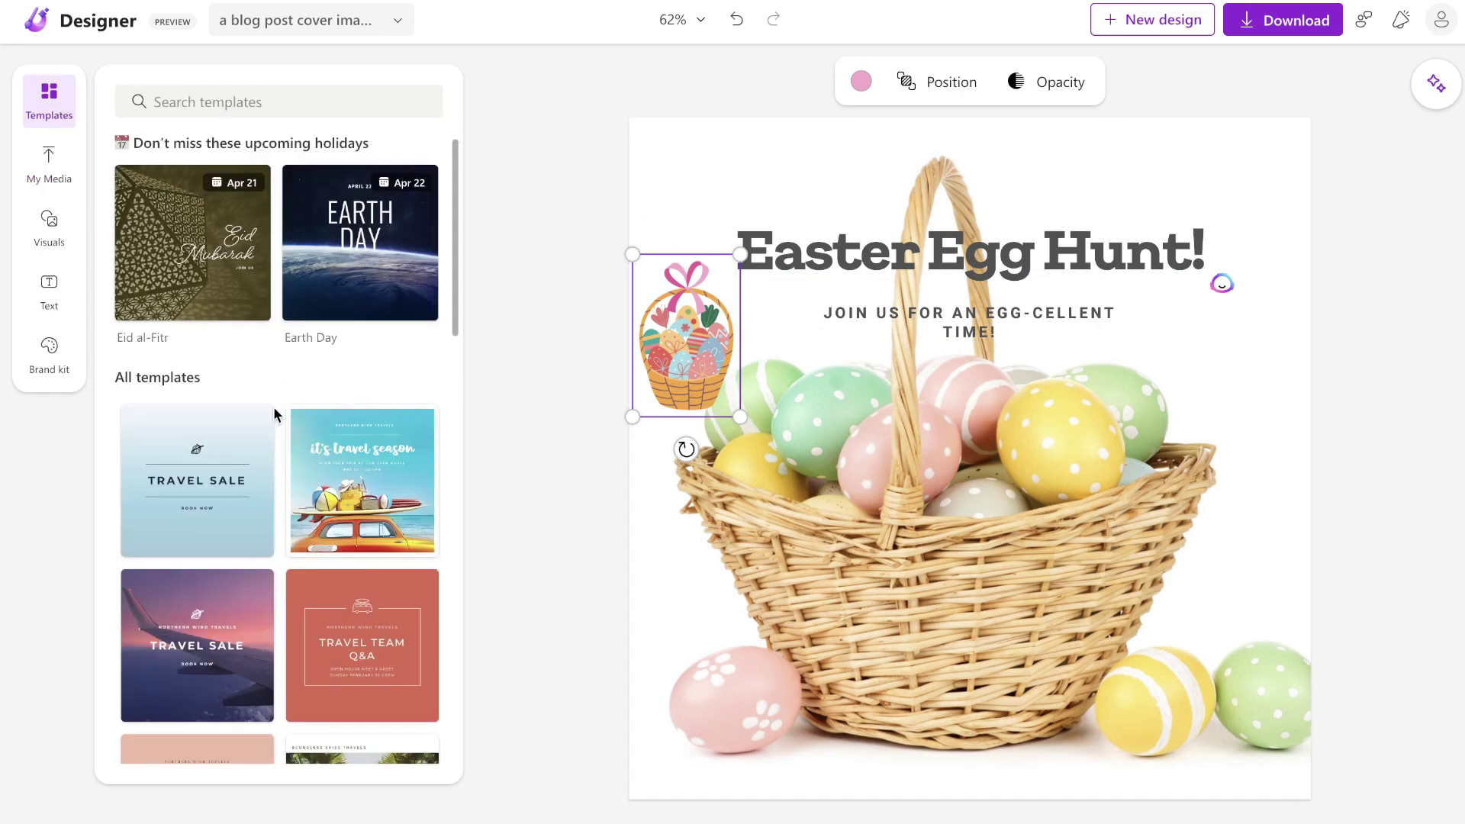
pyautogui.scroll(-3, 285, 400)
pyautogui.scroll(-3, 333, 410)
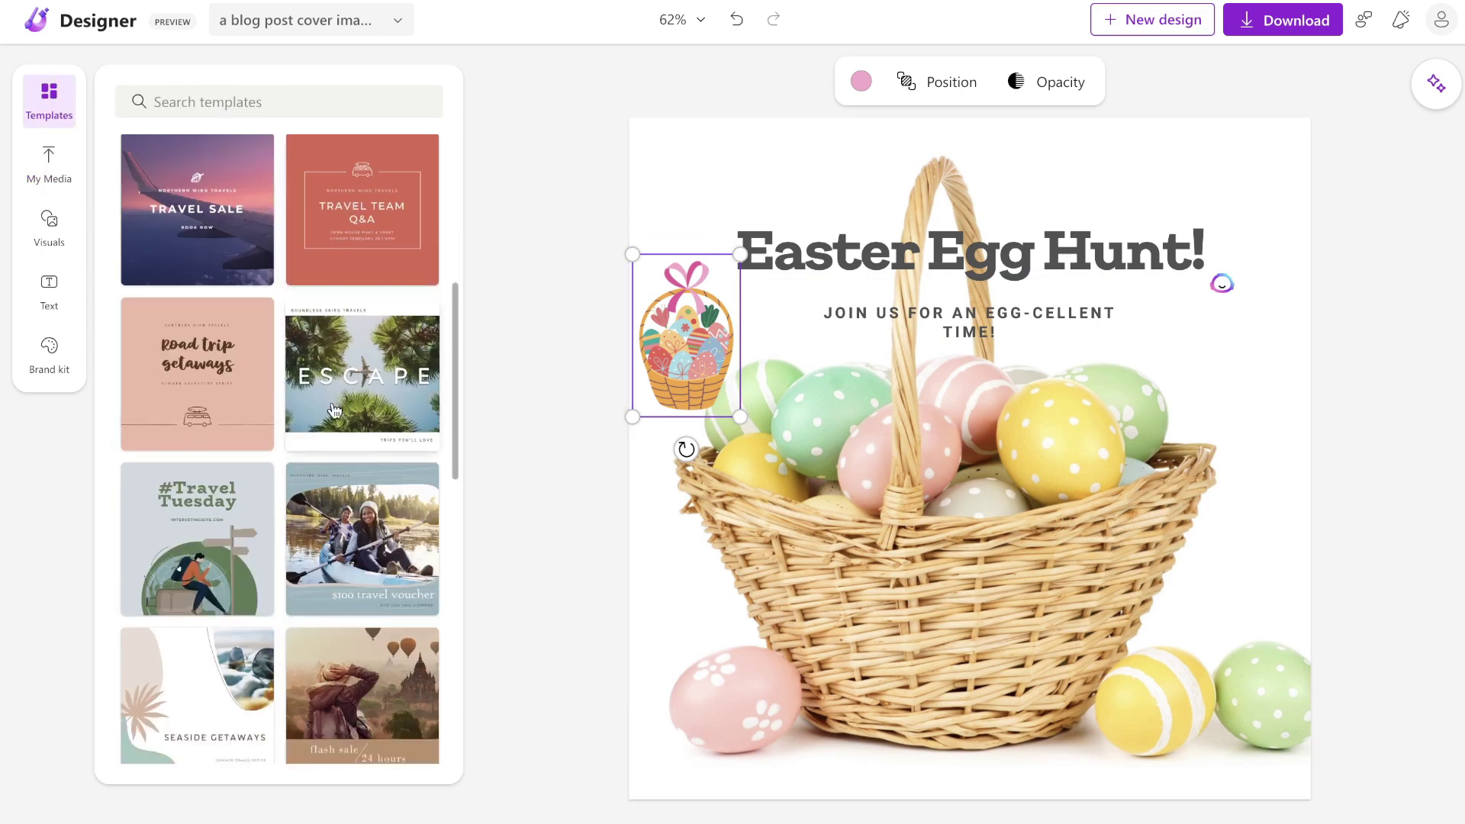
pyautogui.scroll(-4, 333, 410)
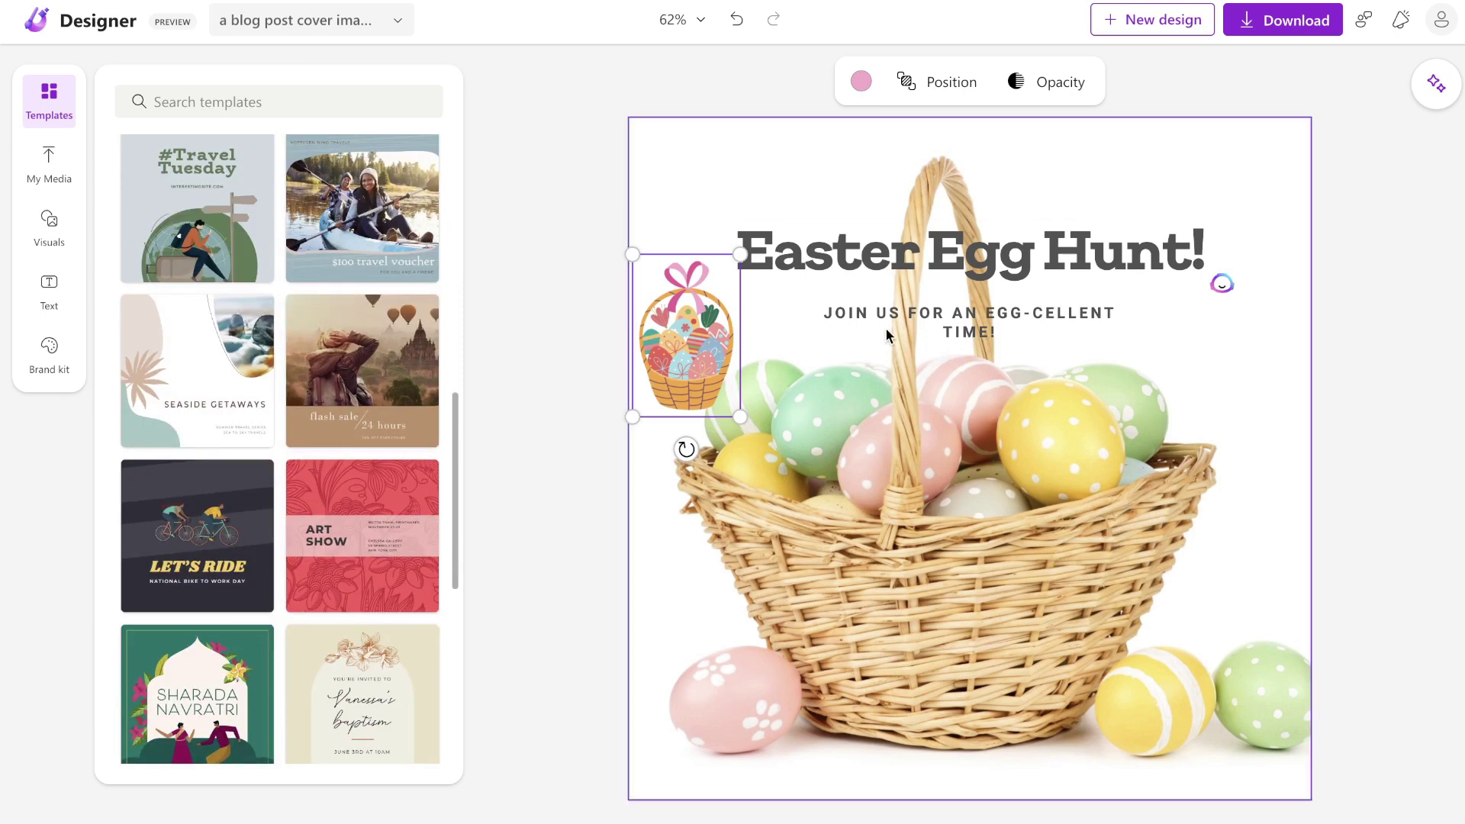
pyautogui.scroll(-2, 312, 208)
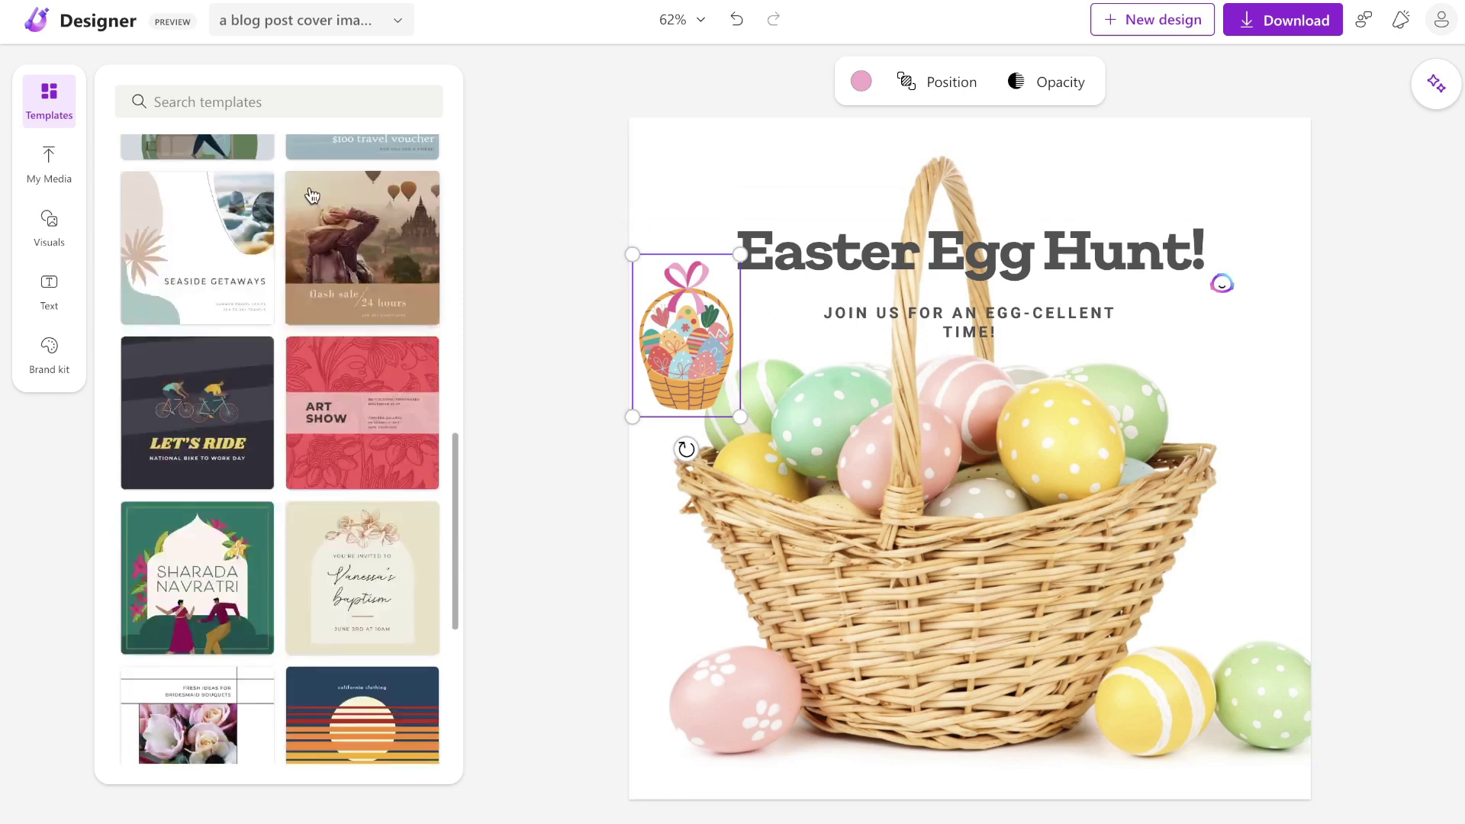
pyautogui.scroll(2, 312, 208)
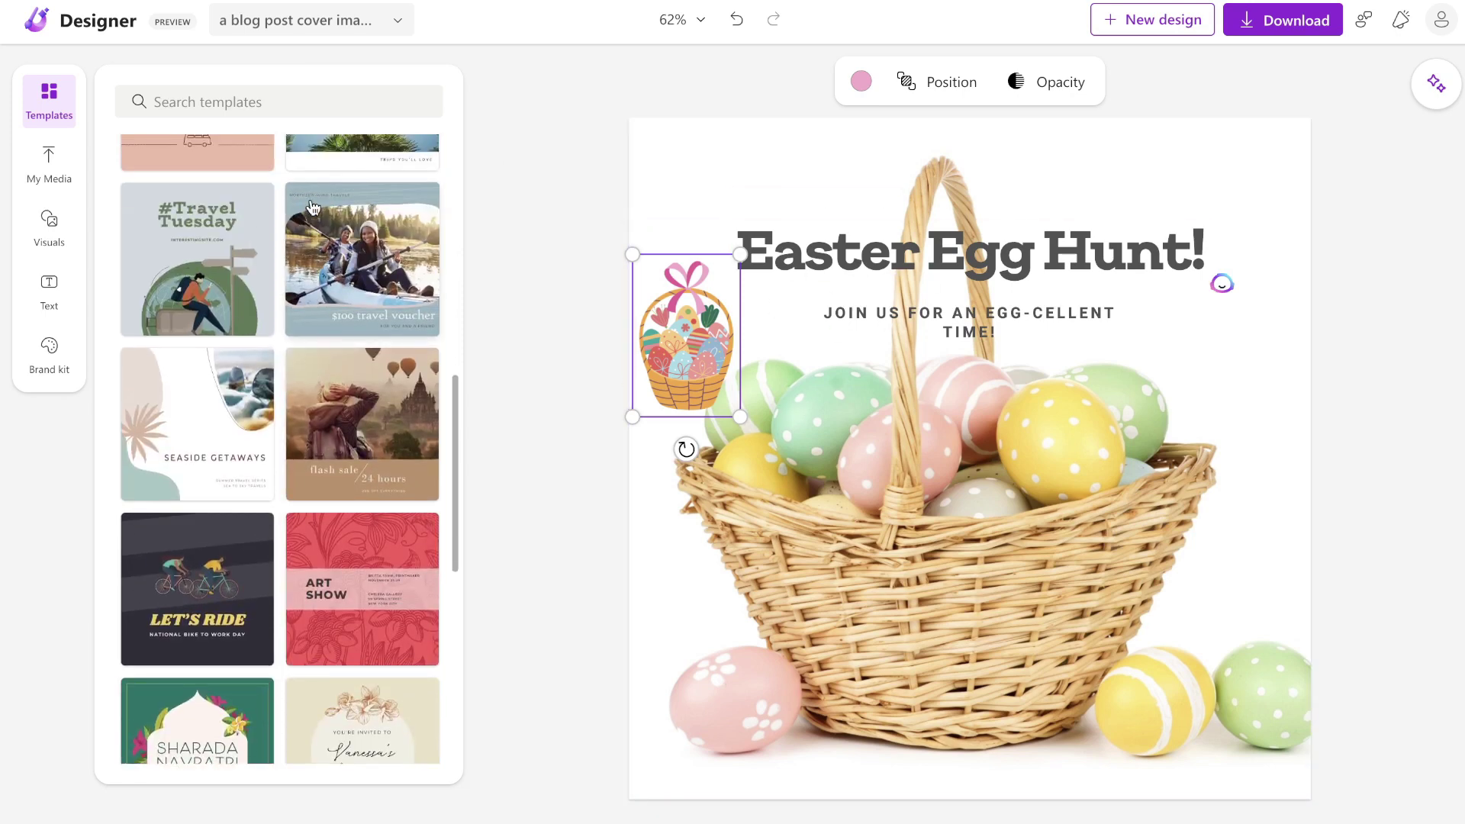
pyautogui.scroll(5, 312, 207)
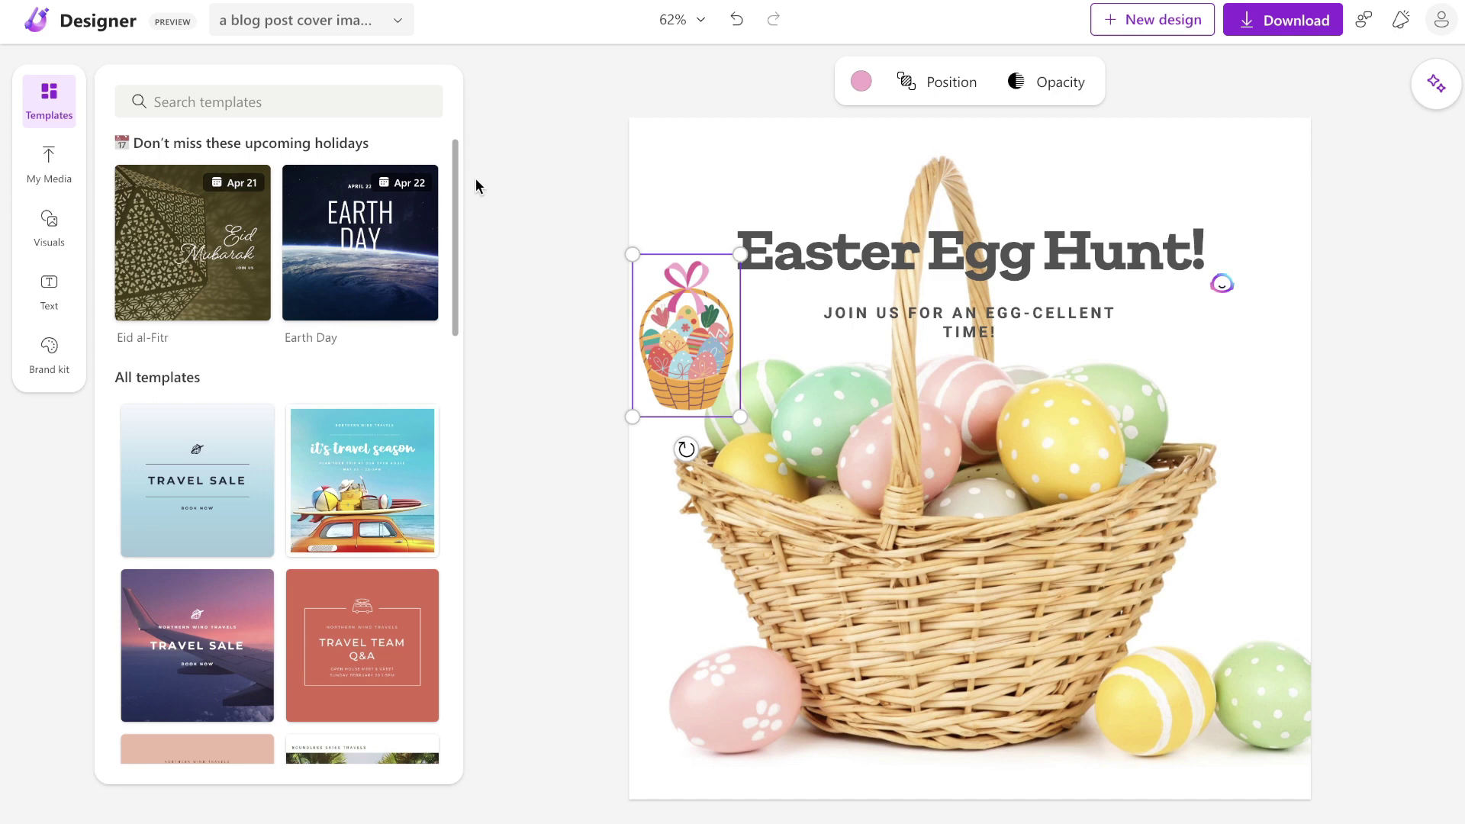
# Glance through Visuals and My Media, then return to Templates and start a new design.
pyautogui.click(49, 227)
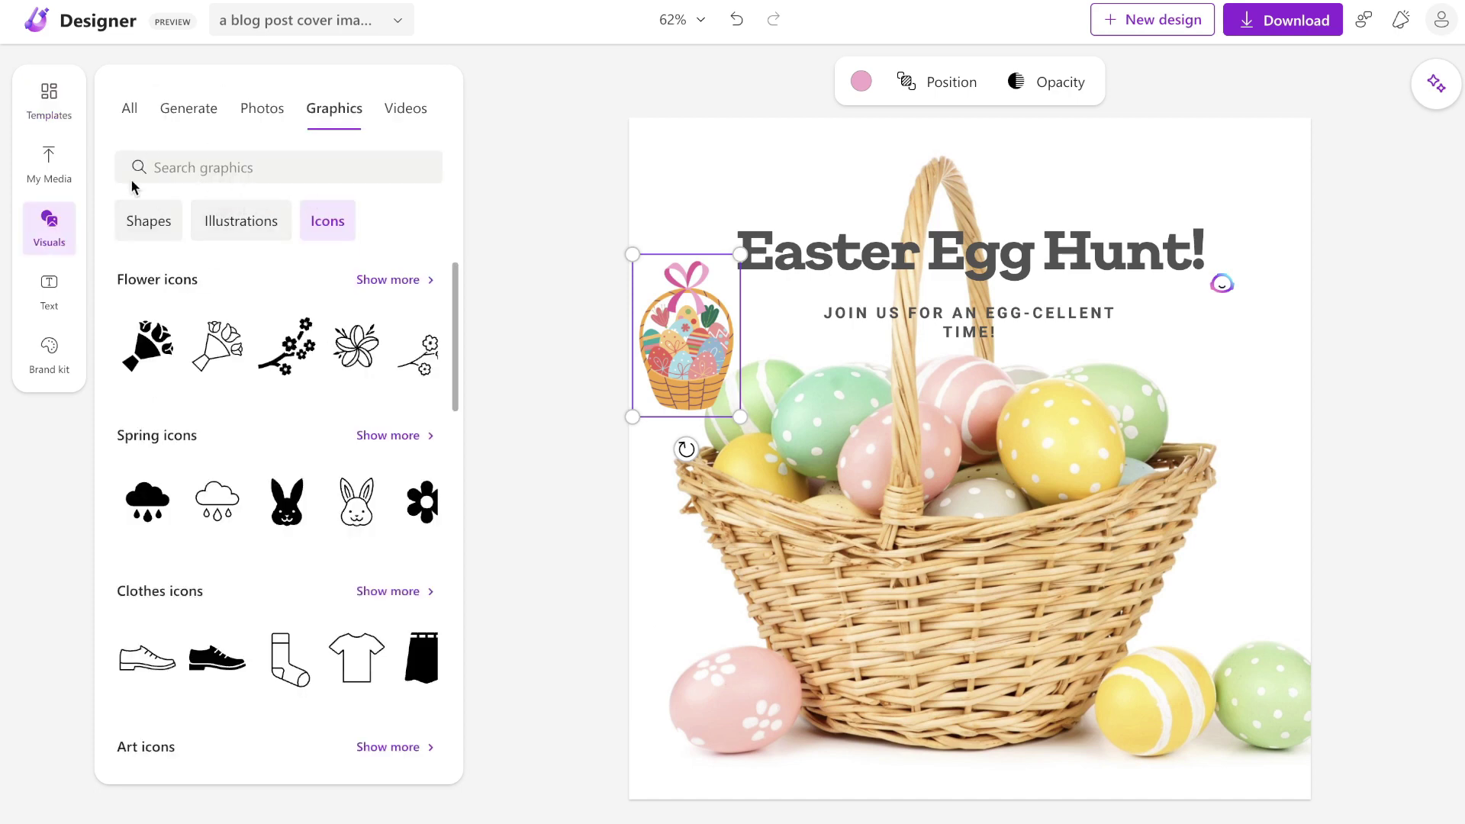
pyautogui.click(48, 162)
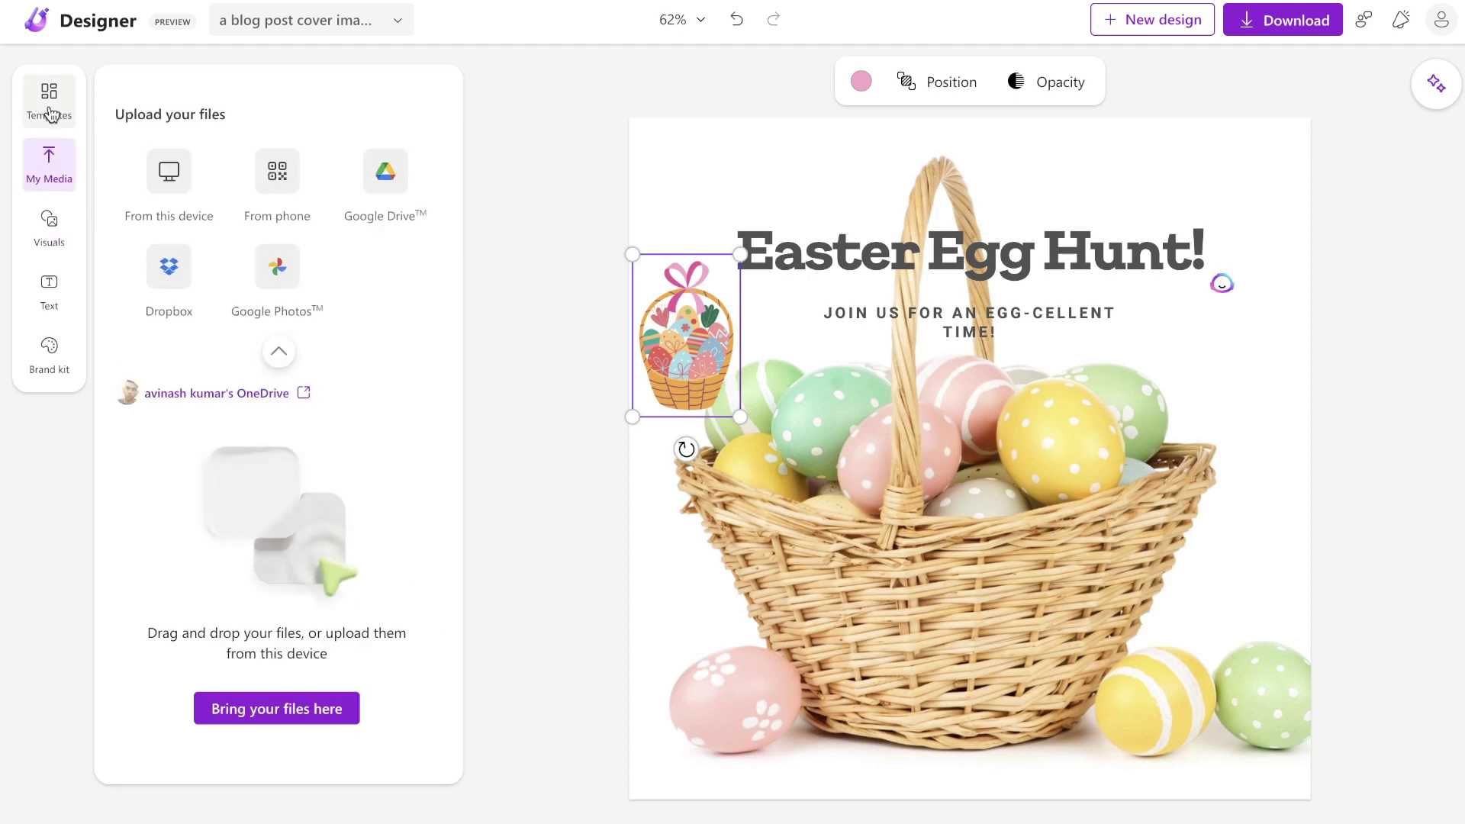
pyautogui.click(51, 113)
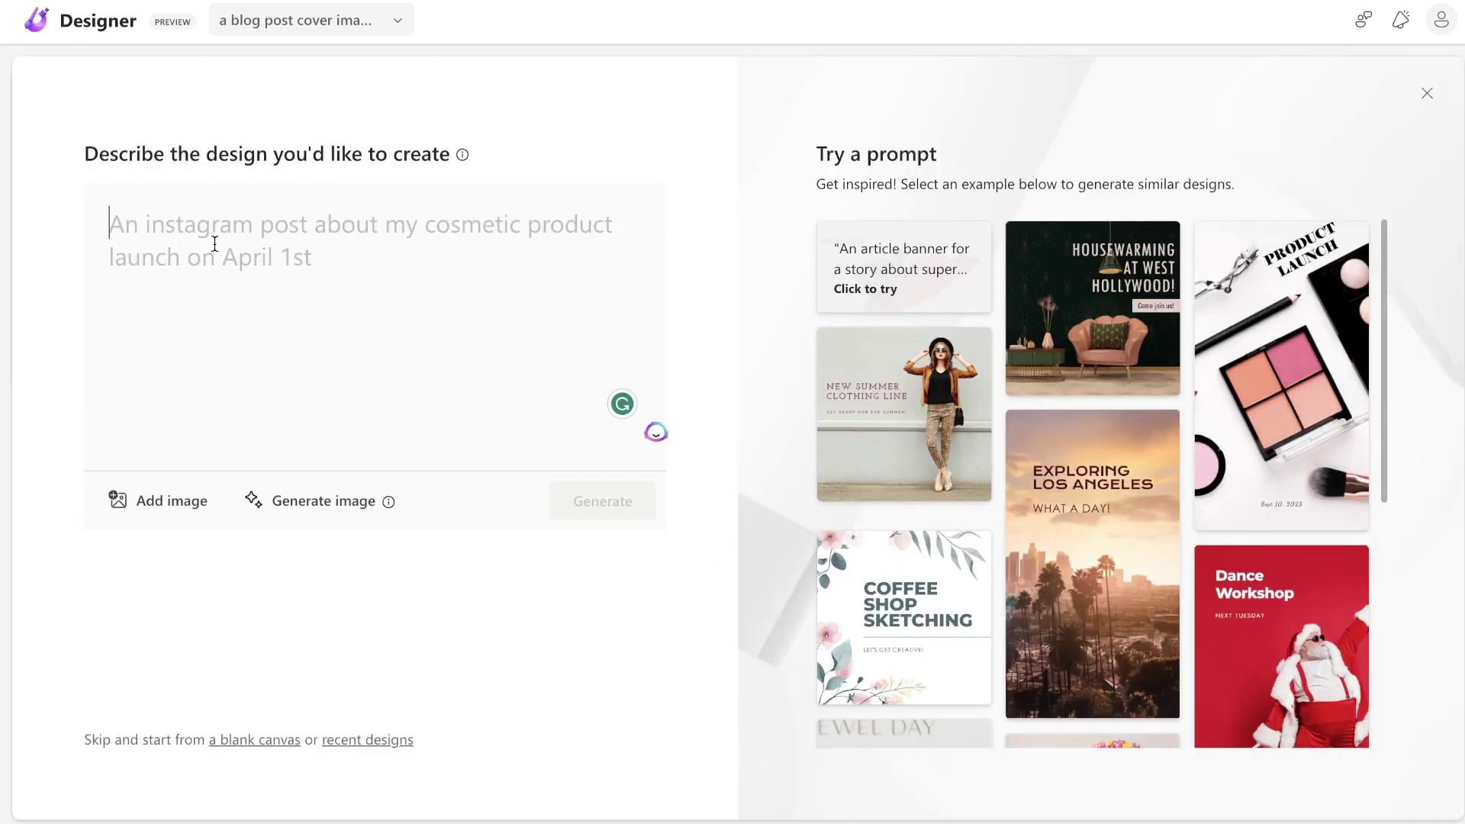
# Dismiss the Add image options and open the Generate image description field.
pyautogui.click(170, 504)
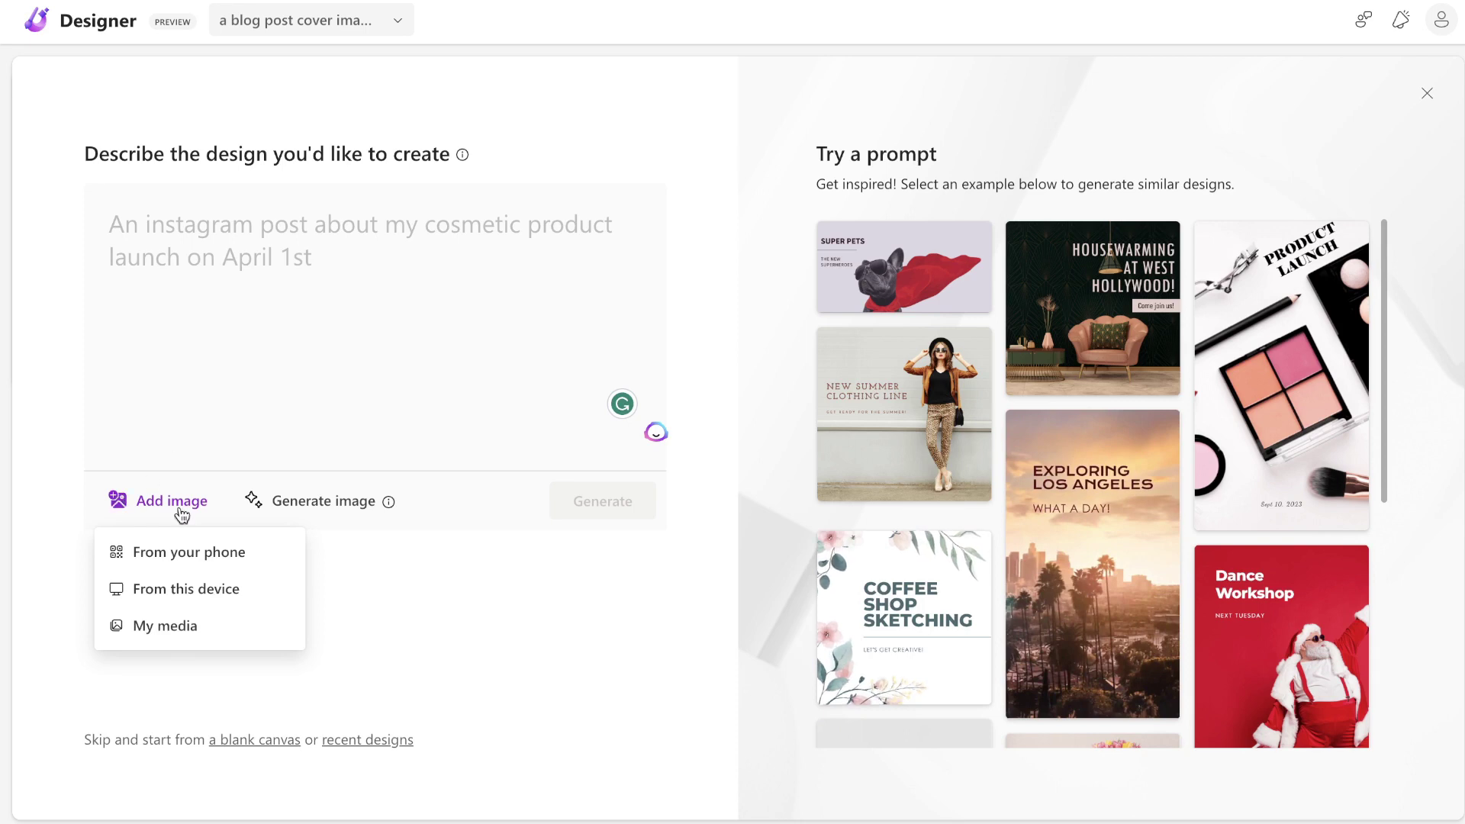
pyautogui.click(360, 534)
pyautogui.click(325, 500)
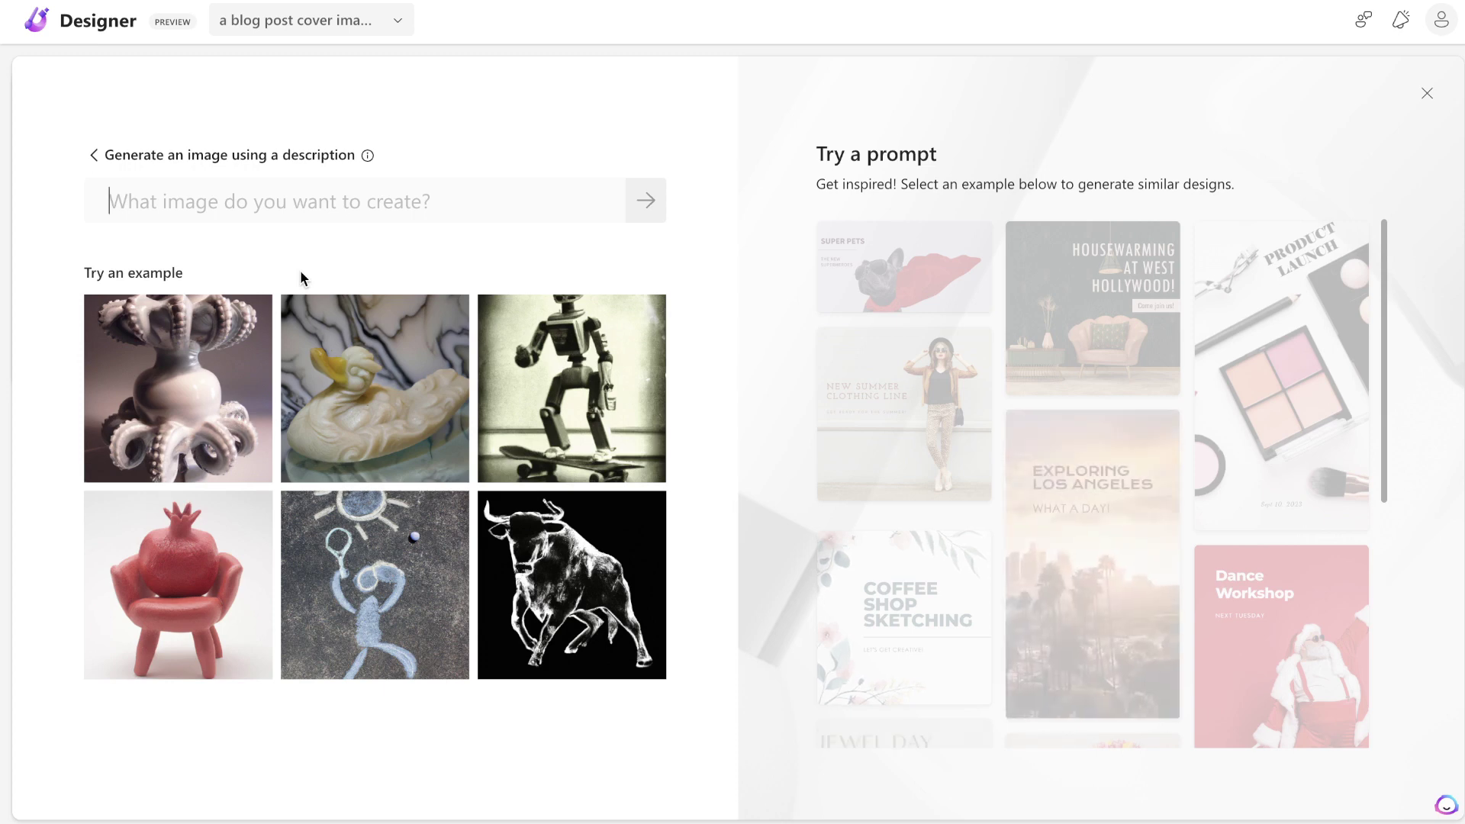
# Generate 'a flock of birds in the shape of a heart' and attach the third image.
pyautogui.write('a flock of birds in the shape of a heart')
pyautogui.press('Return')
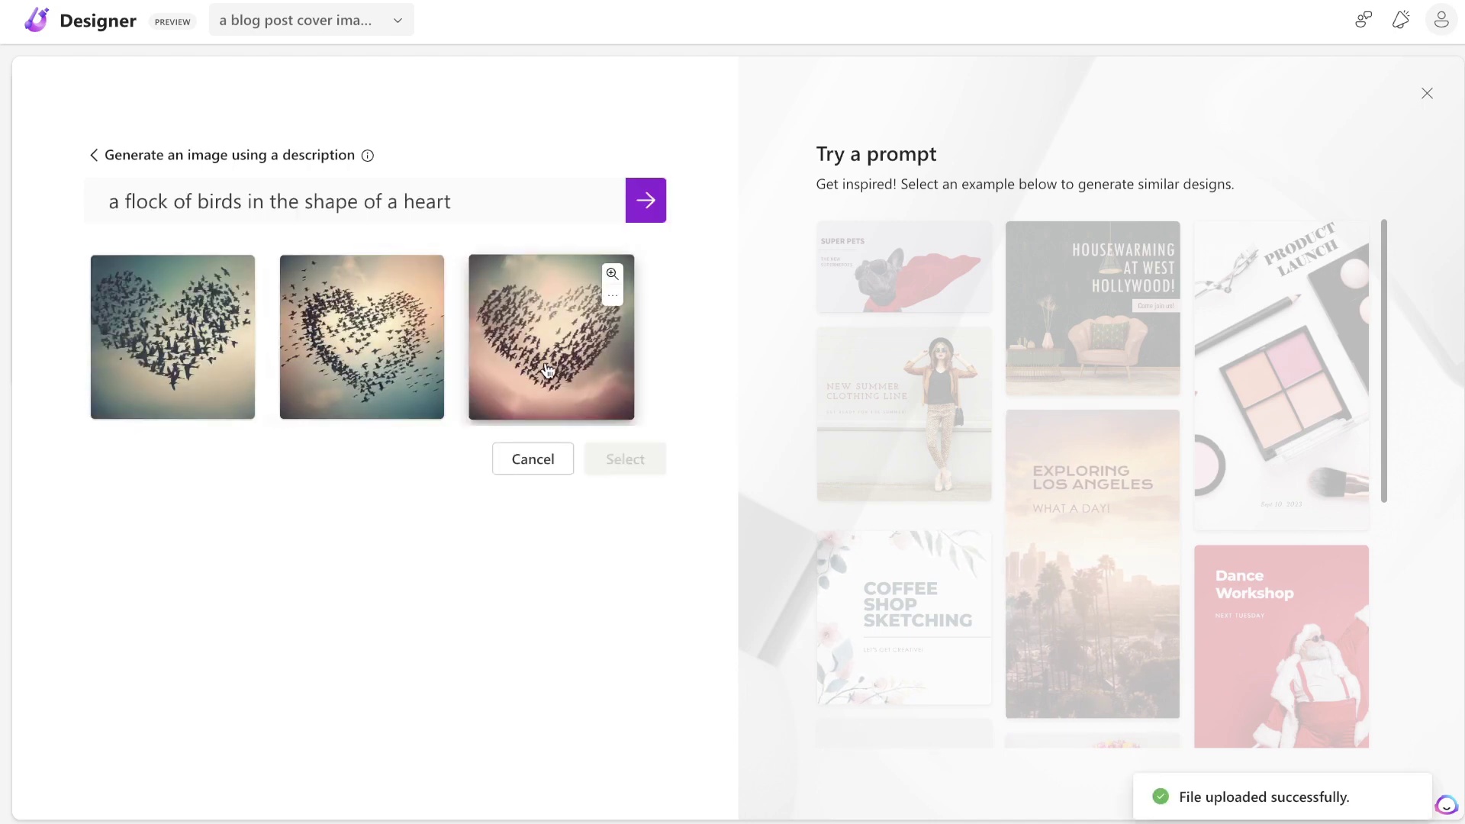
pyautogui.click(555, 377)
pyautogui.click(616, 460)
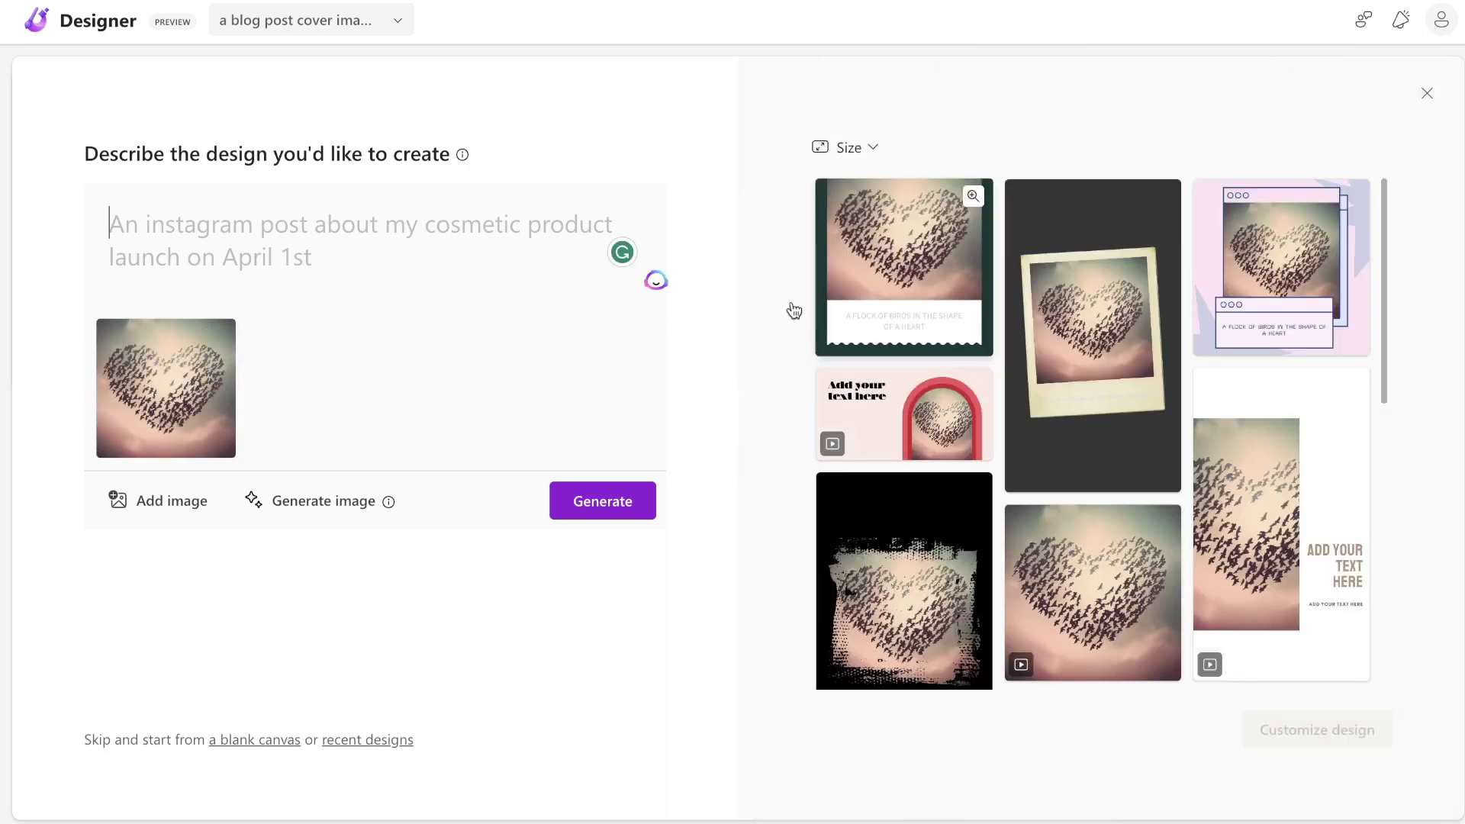
# Enter the Valentine's 2 can-dine dinner deal description, dismiss the hyphen suggestion, and generate designs.
pyautogui.write('a valentines day instagram post for a restaurant having a 2 can-dine dinner deal')
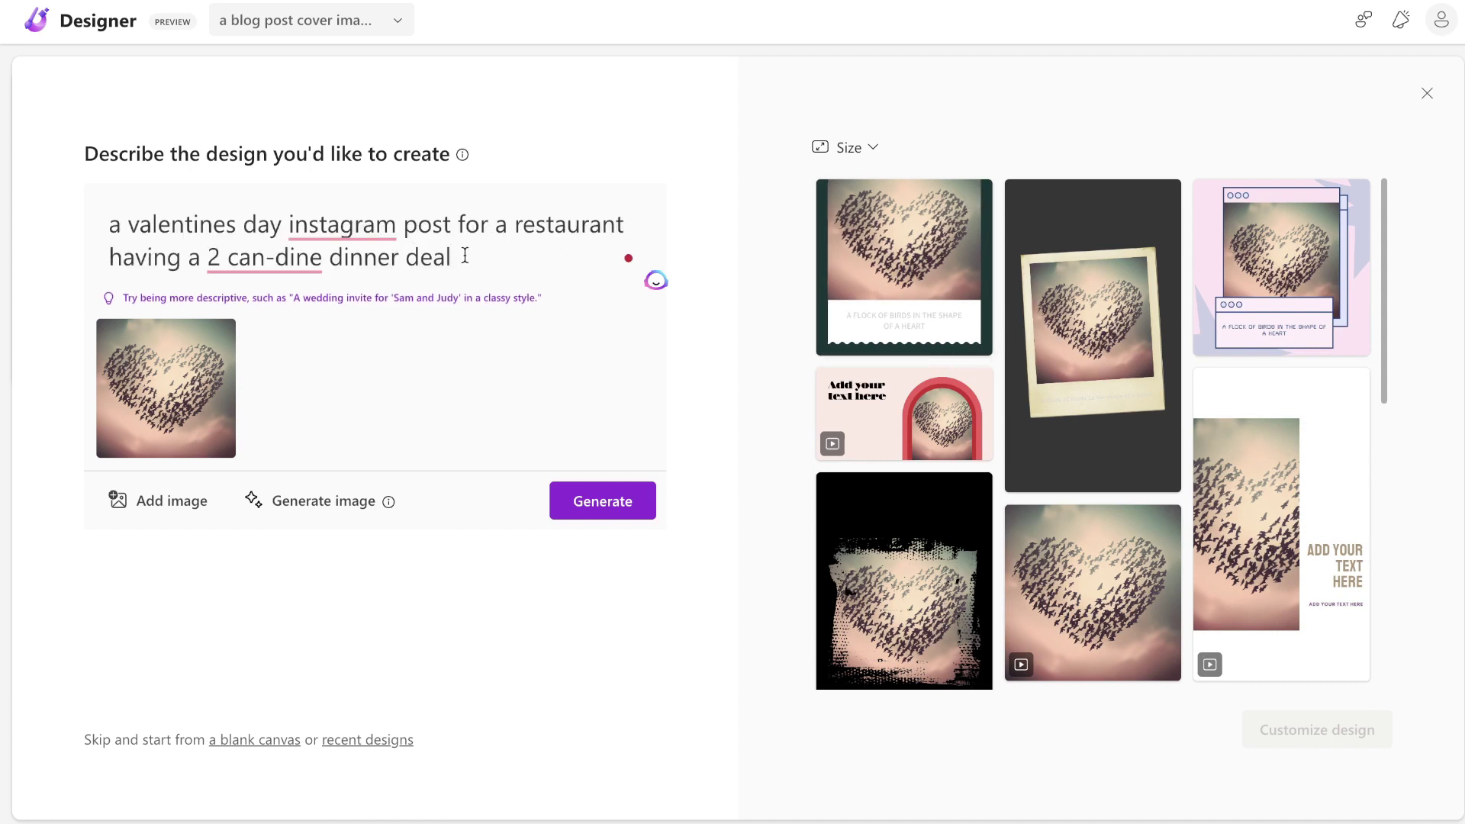
pyautogui.moveTo(467, 256); pyautogui.dragTo(274, 257)
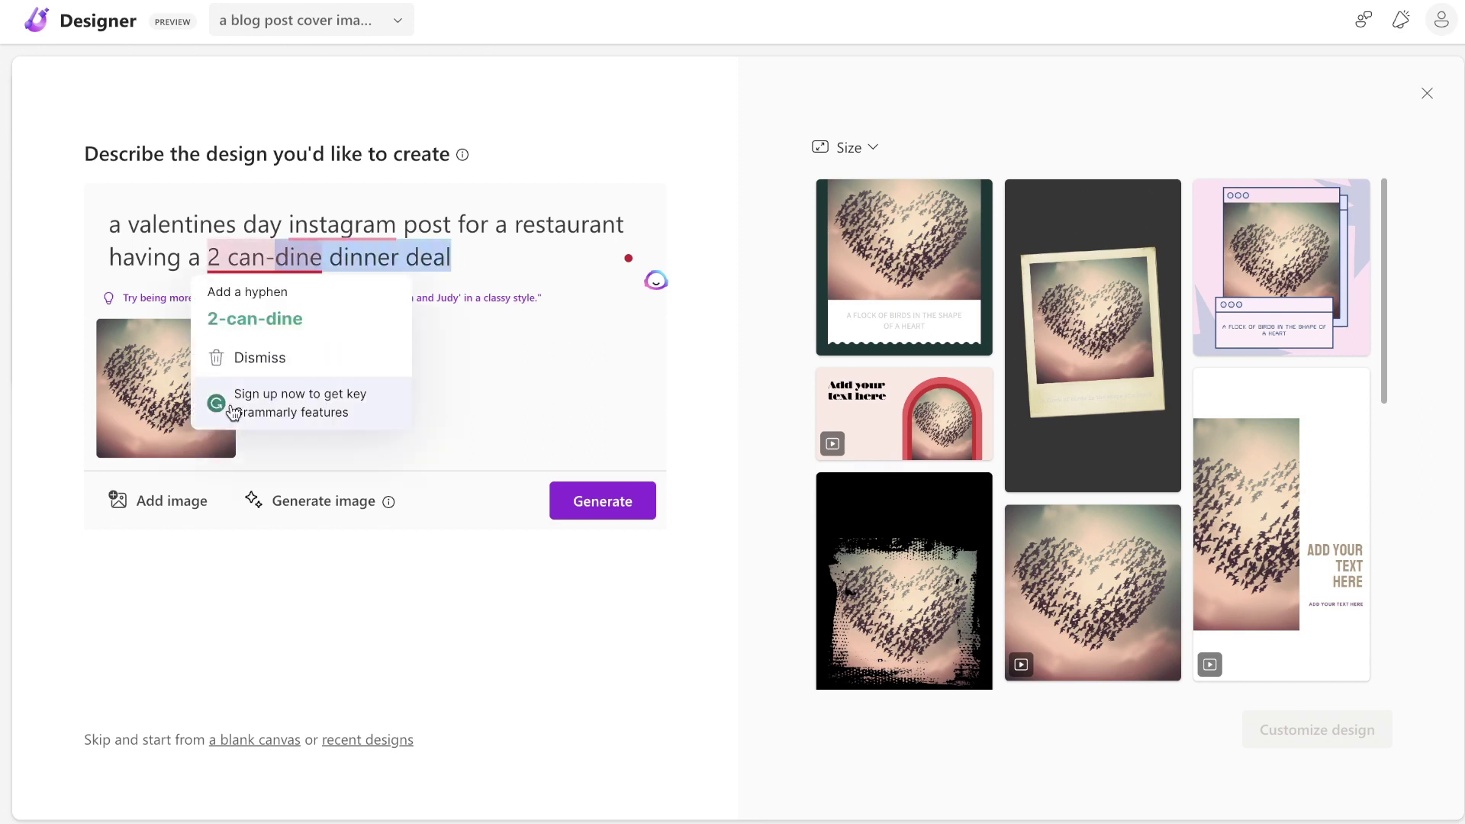
pyautogui.click(468, 412)
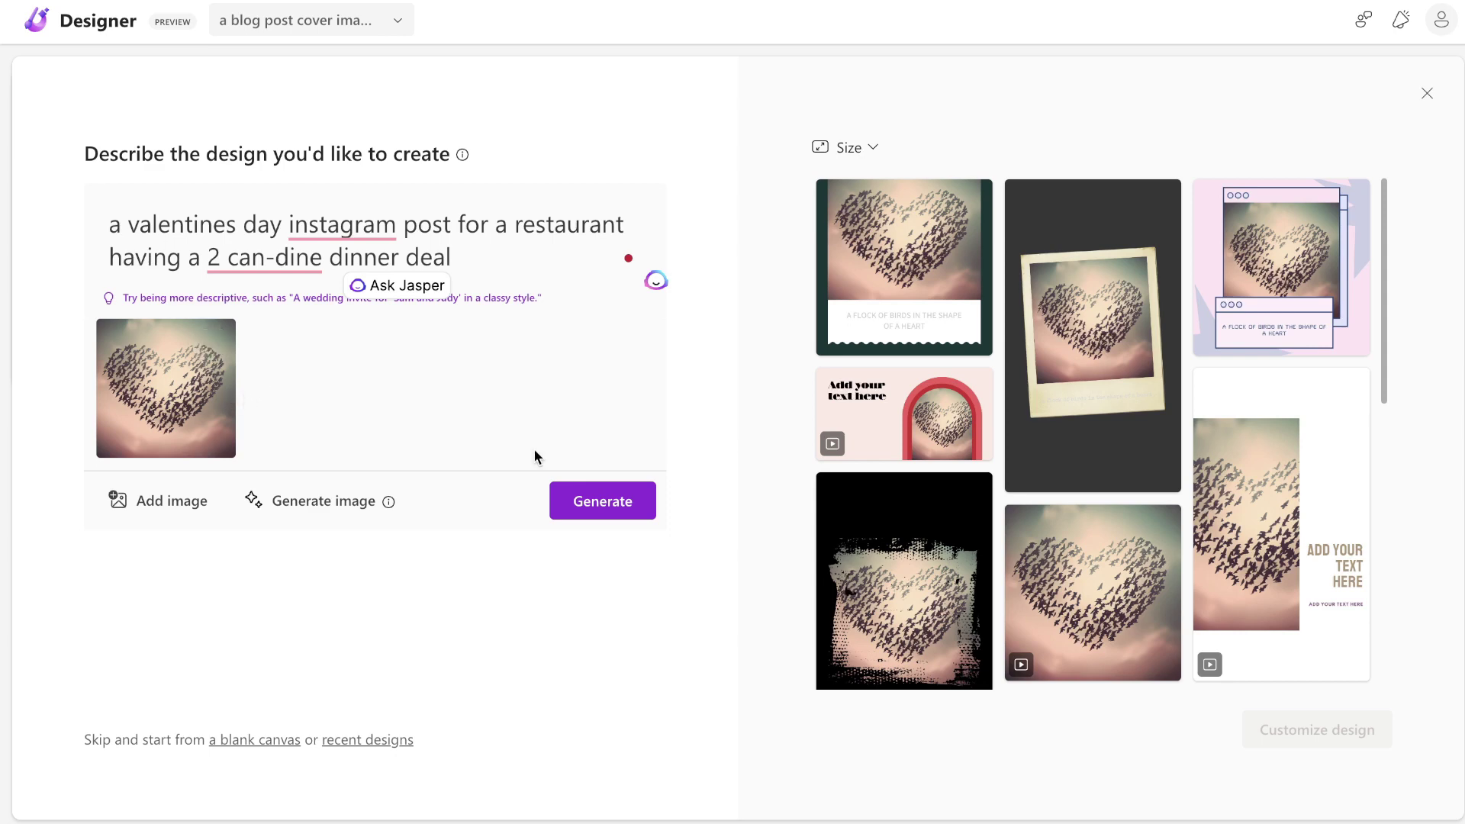
pyautogui.click(621, 513)
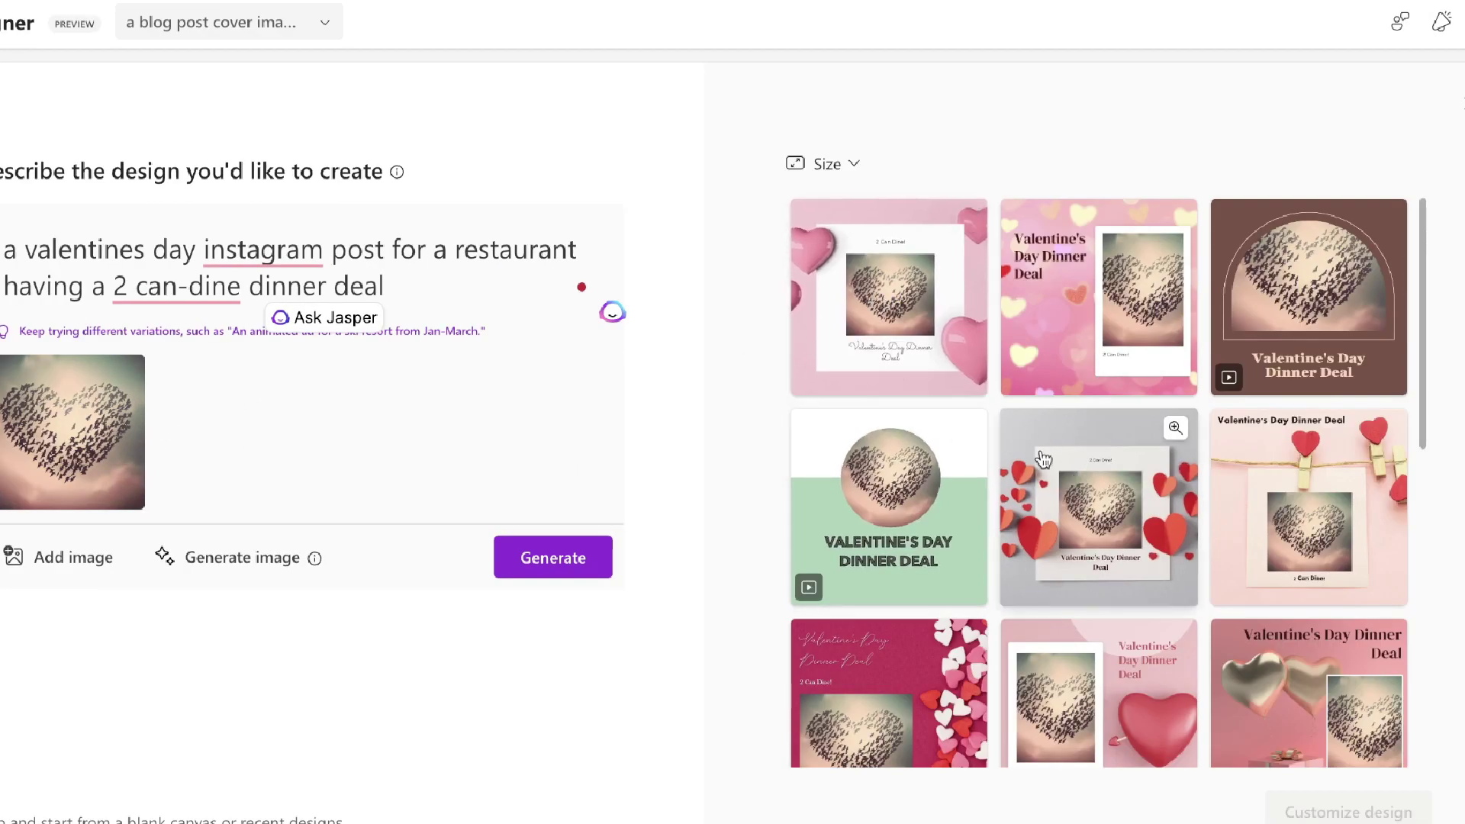
# Select the red paper-hearts design and preview it enlarged.
pyautogui.scroll(-2, 1042, 458)
pyautogui.click(1125, 435)
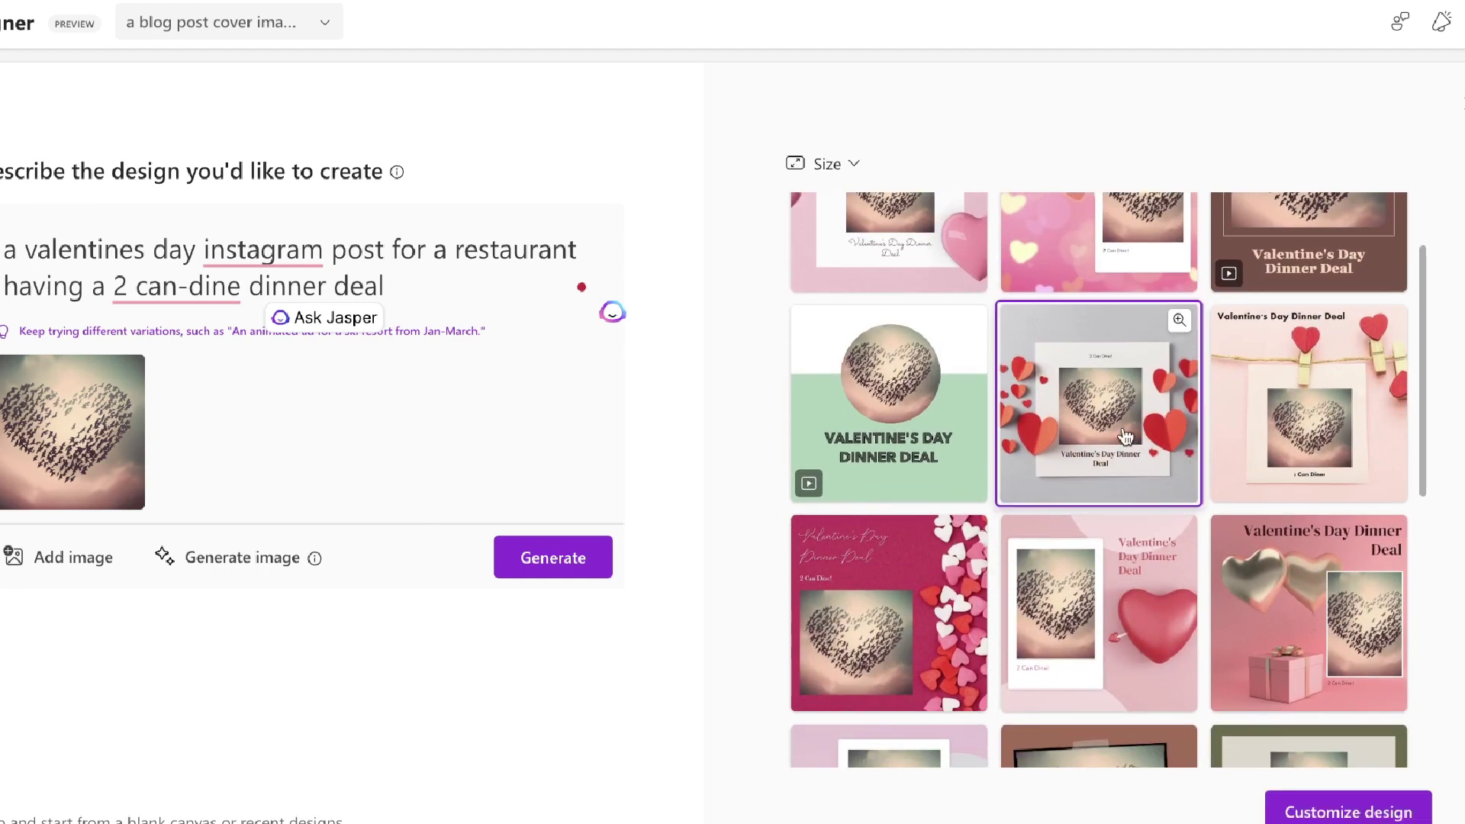
pyautogui.click(1180, 322)
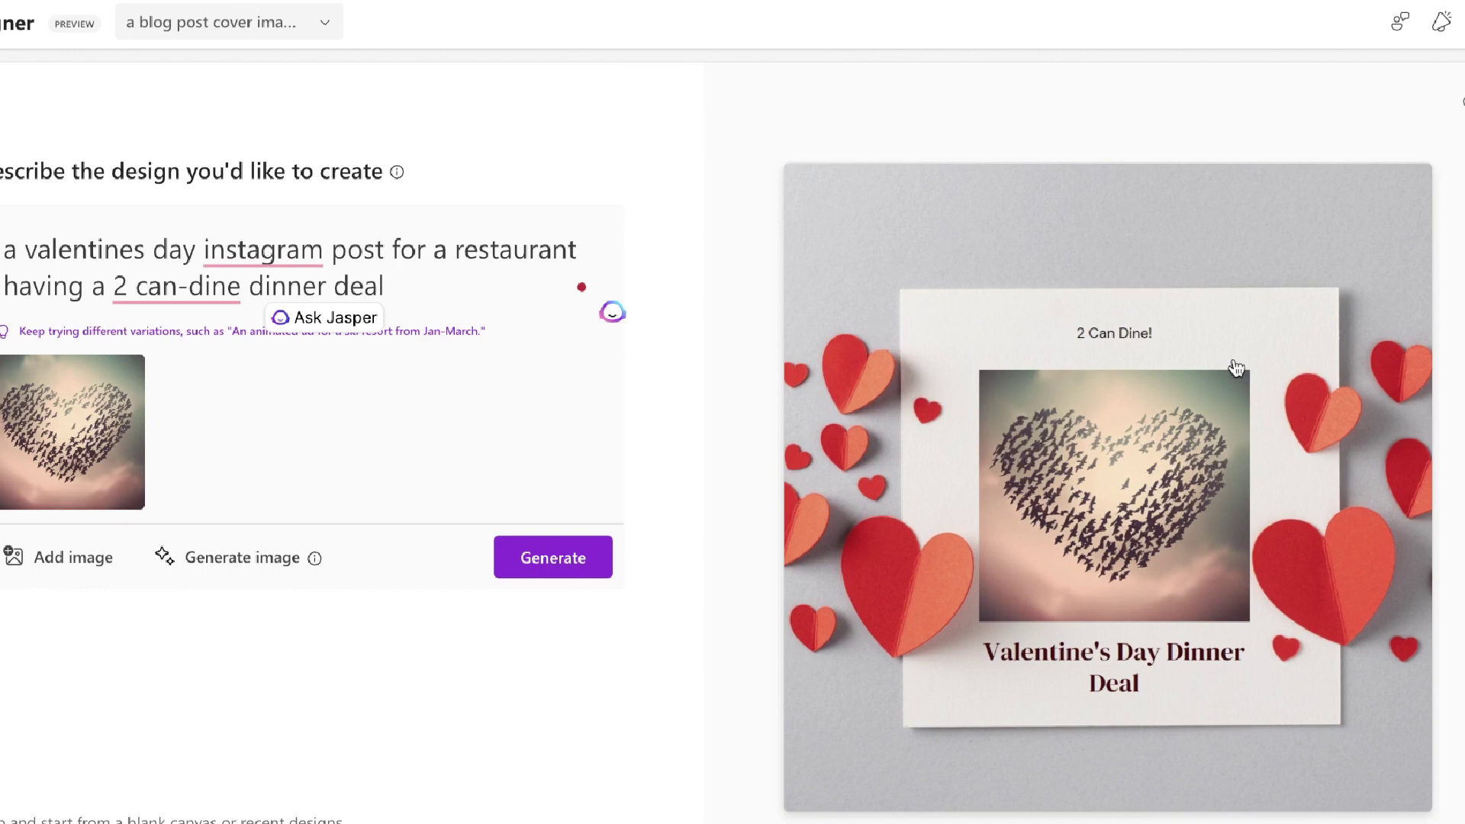
pyautogui.click(1193, 542)
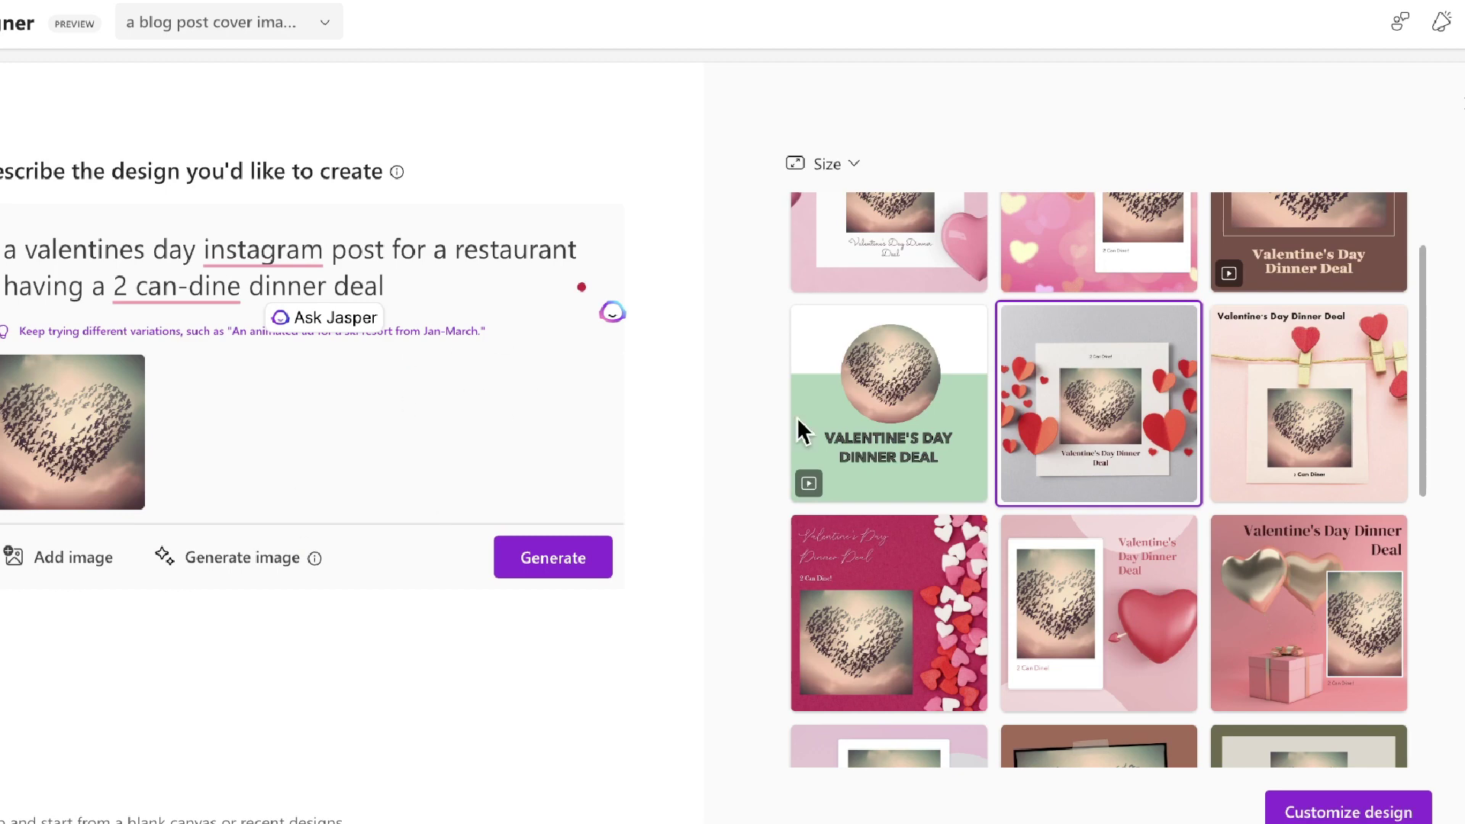
# Preview the gold-hearts design, then open the red paper-hearts design for editing.
pyautogui.scroll(2, 1114, 458)
pyautogui.scroll(-3, 1123, 438)
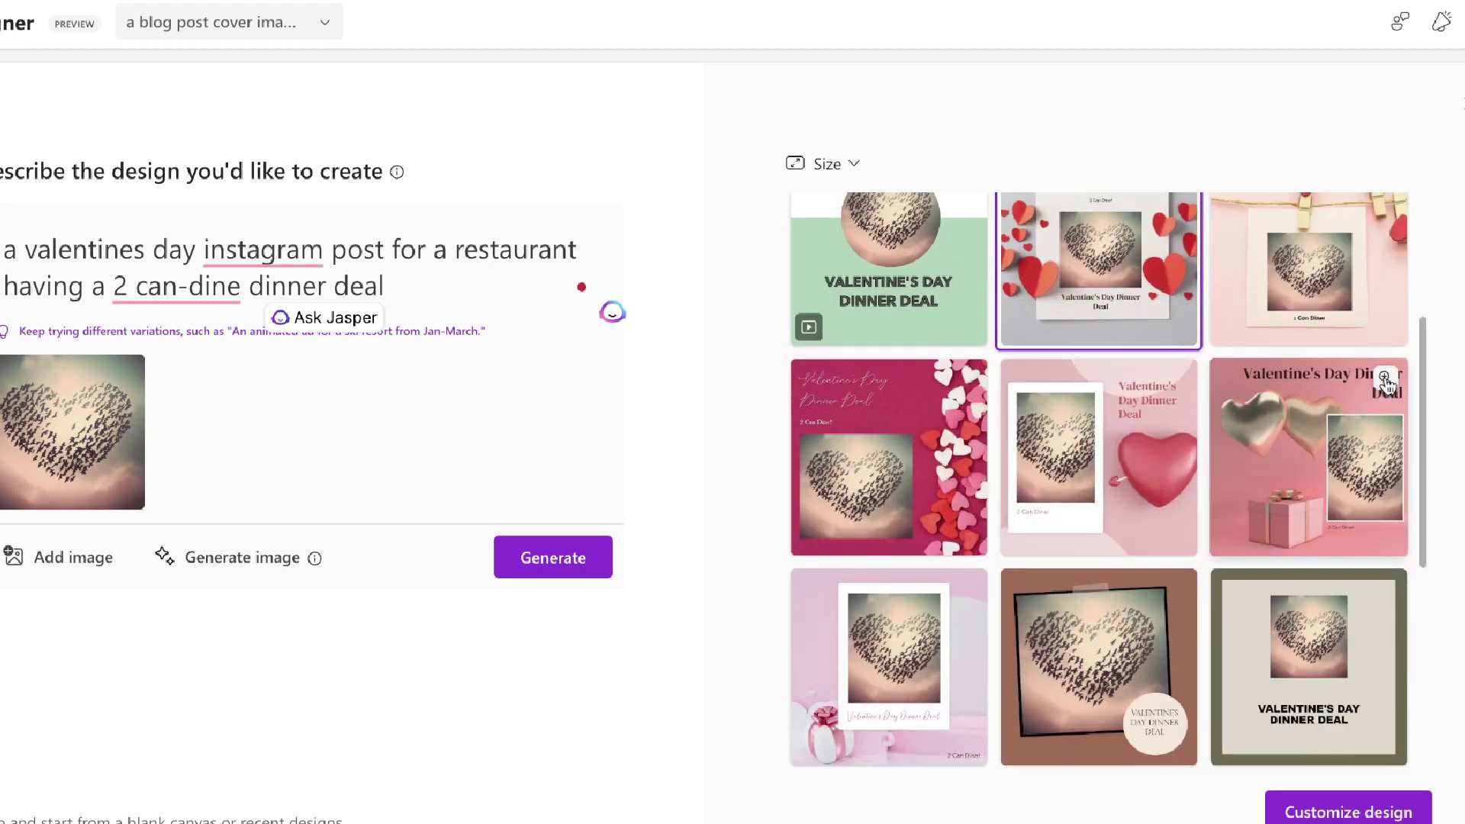
pyautogui.click(1385, 378)
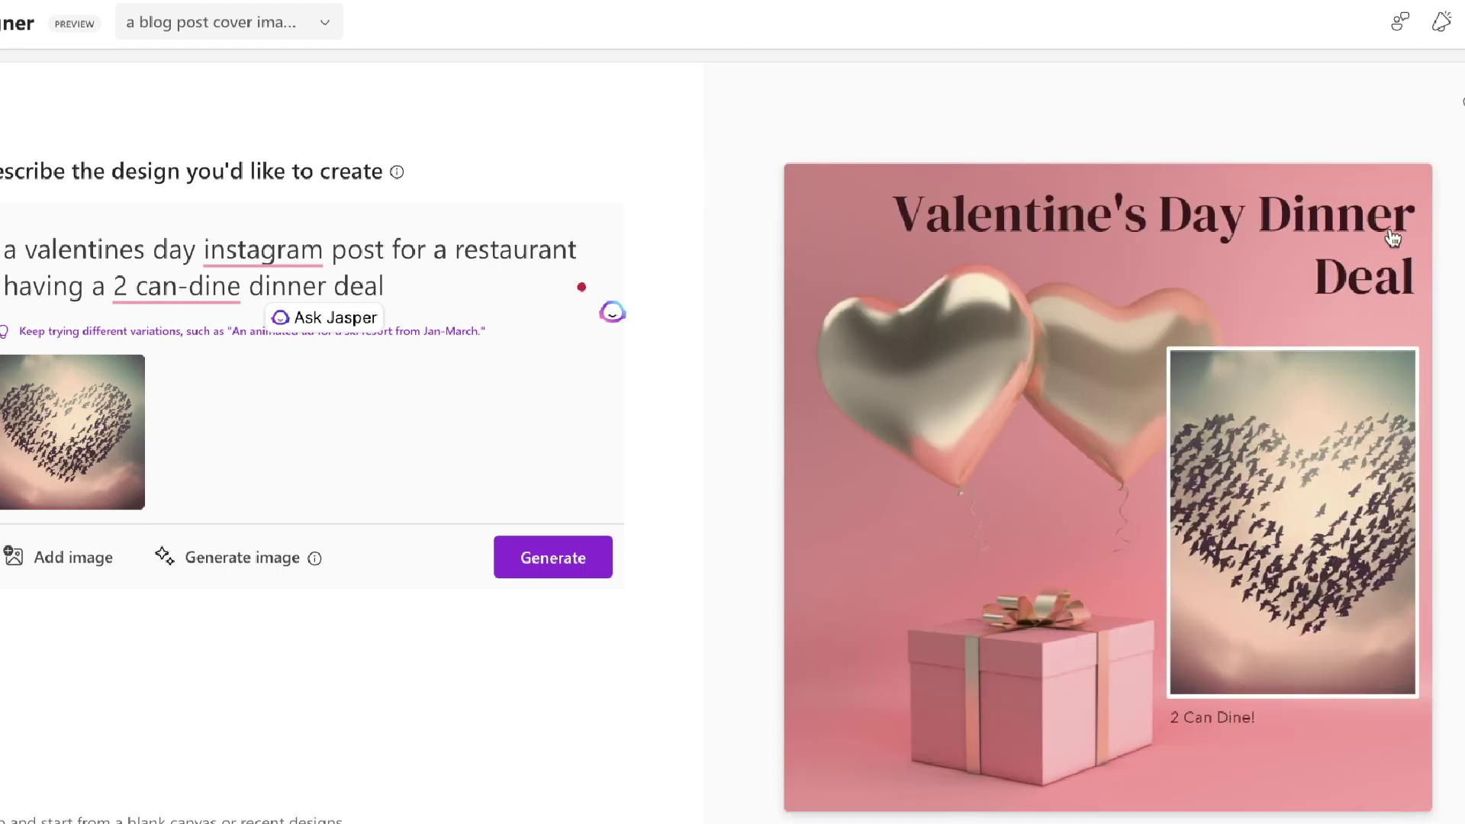
pyautogui.press('Escape')
pyautogui.scroll(-5, 1241, 405)
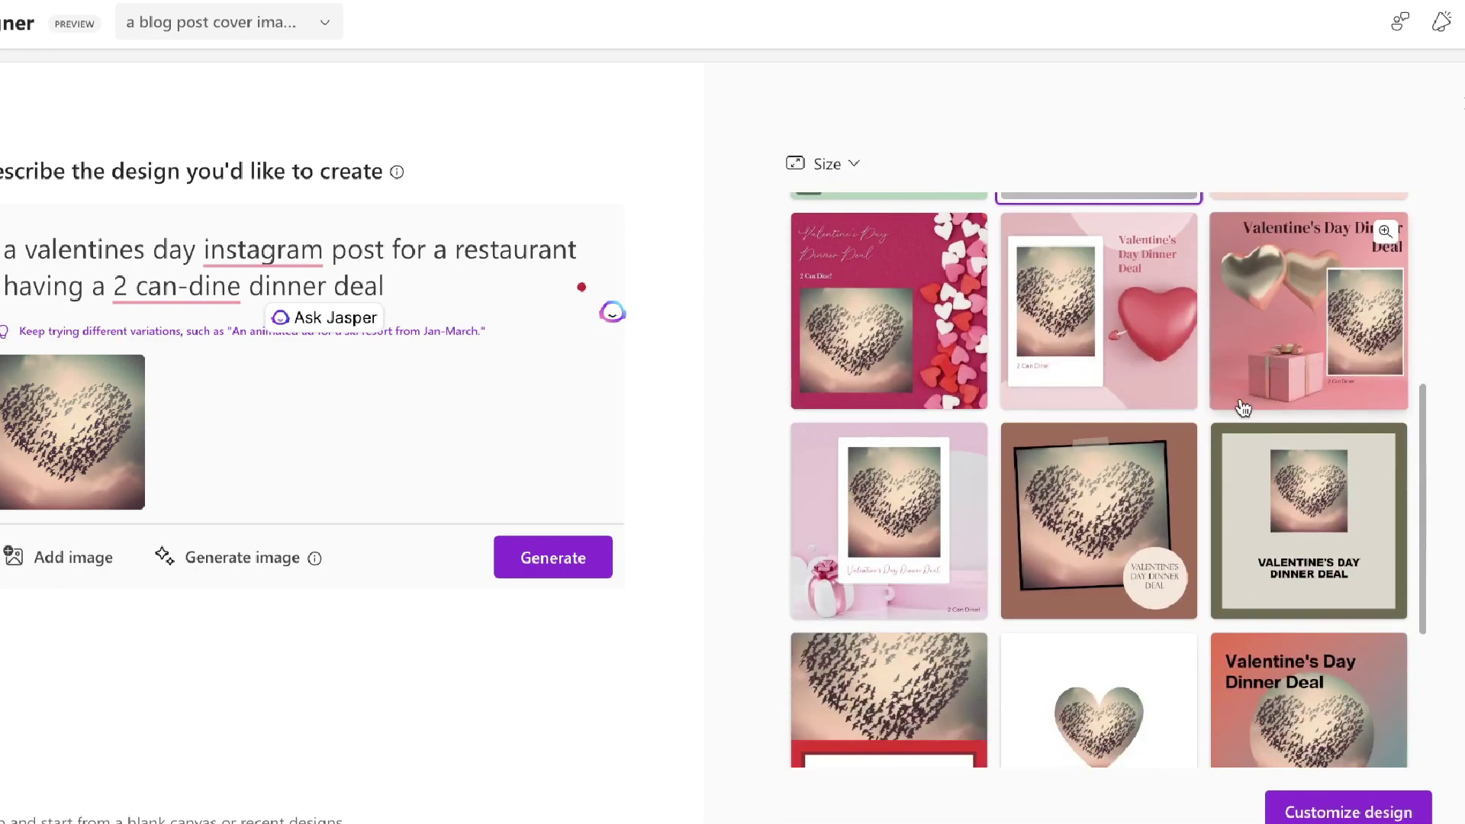
pyautogui.scroll(10, 1190, 415)
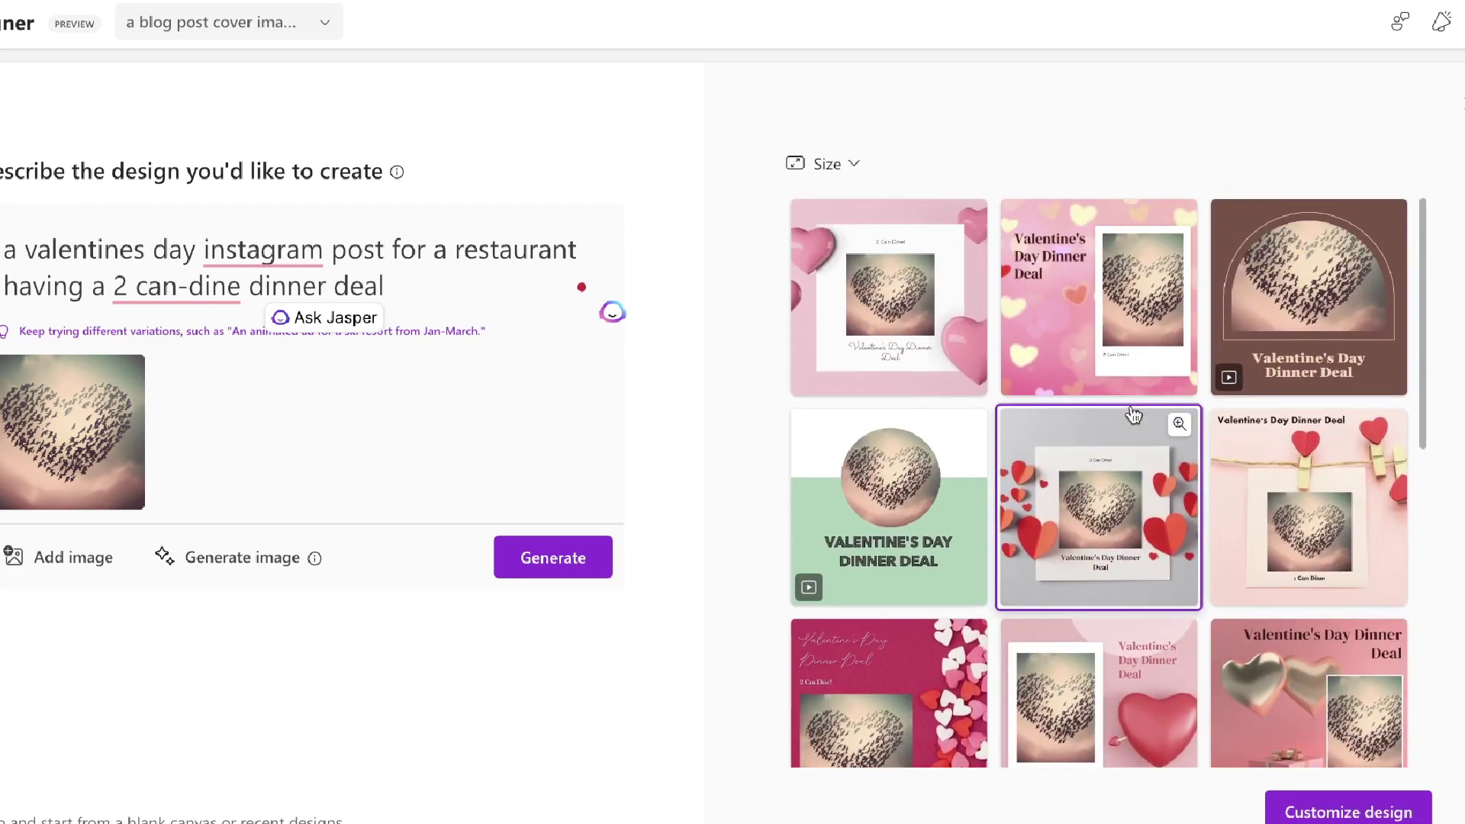
pyautogui.click(1075, 415)
# Apply the Ideas-panel layout with the heart-of-birds image filling the background.
pyautogui.click(693, 300)
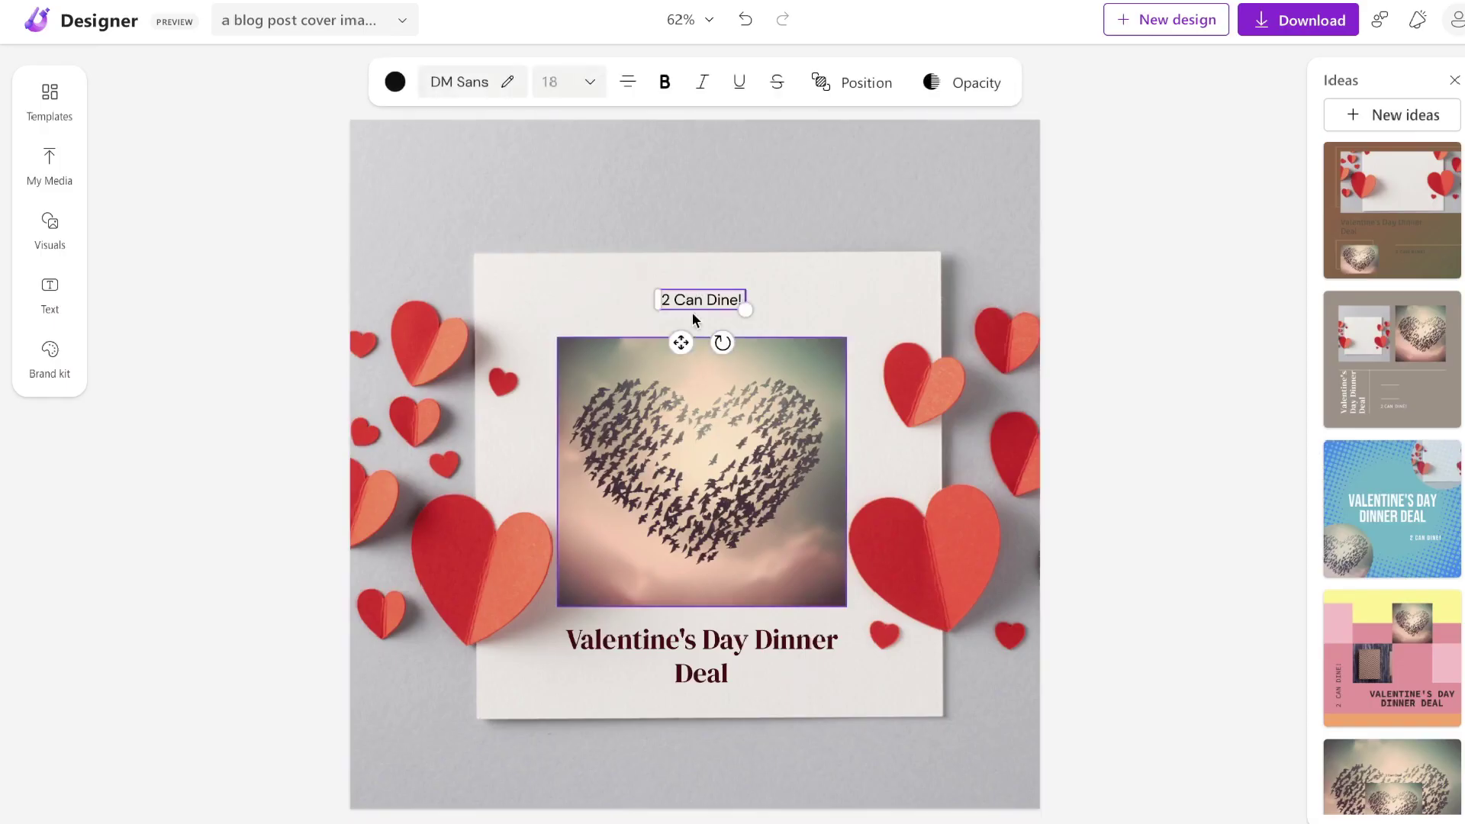
pyautogui.click(662, 395)
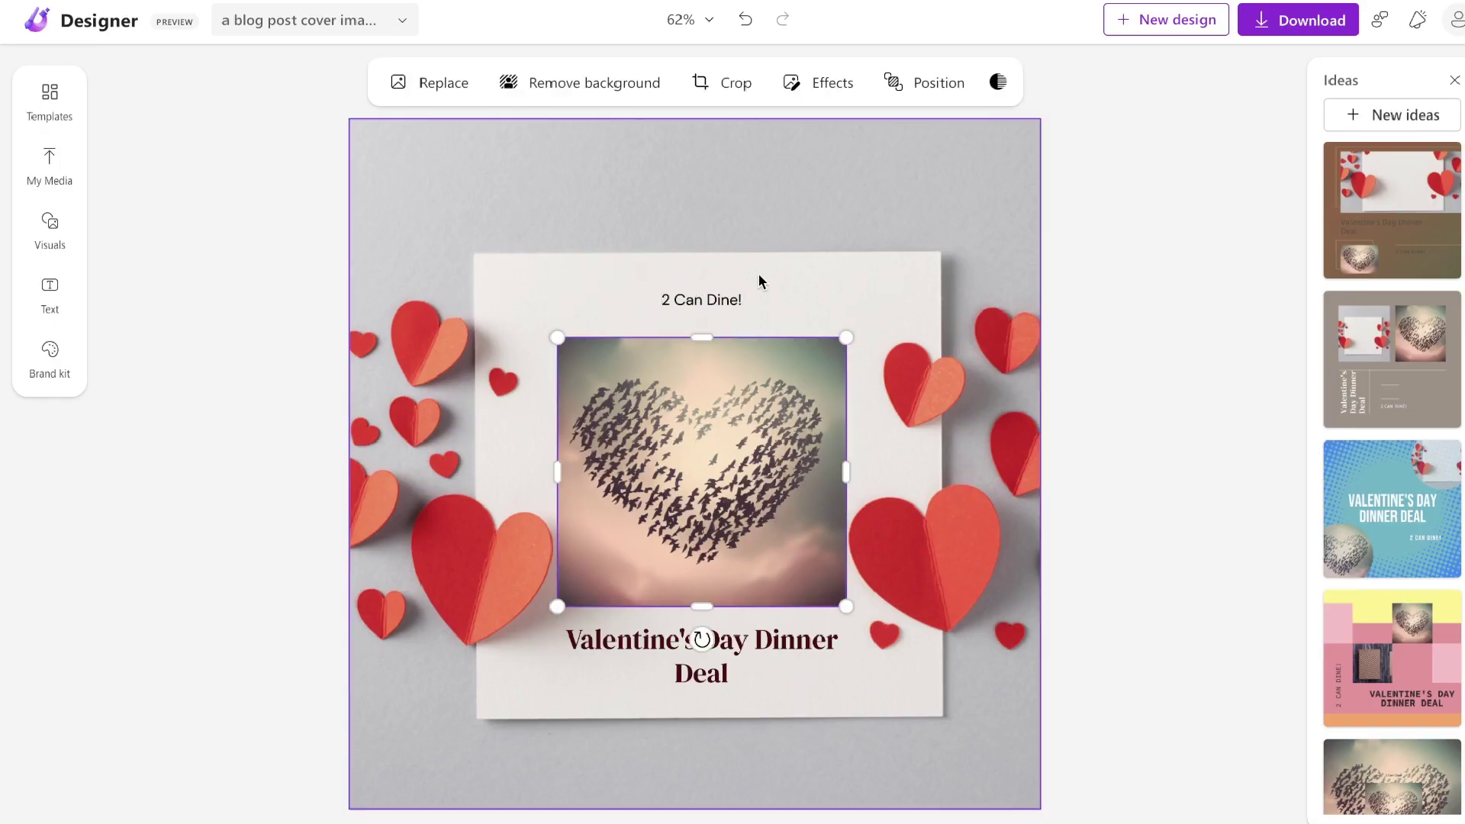
pyautogui.scroll(-4, 1406, 305)
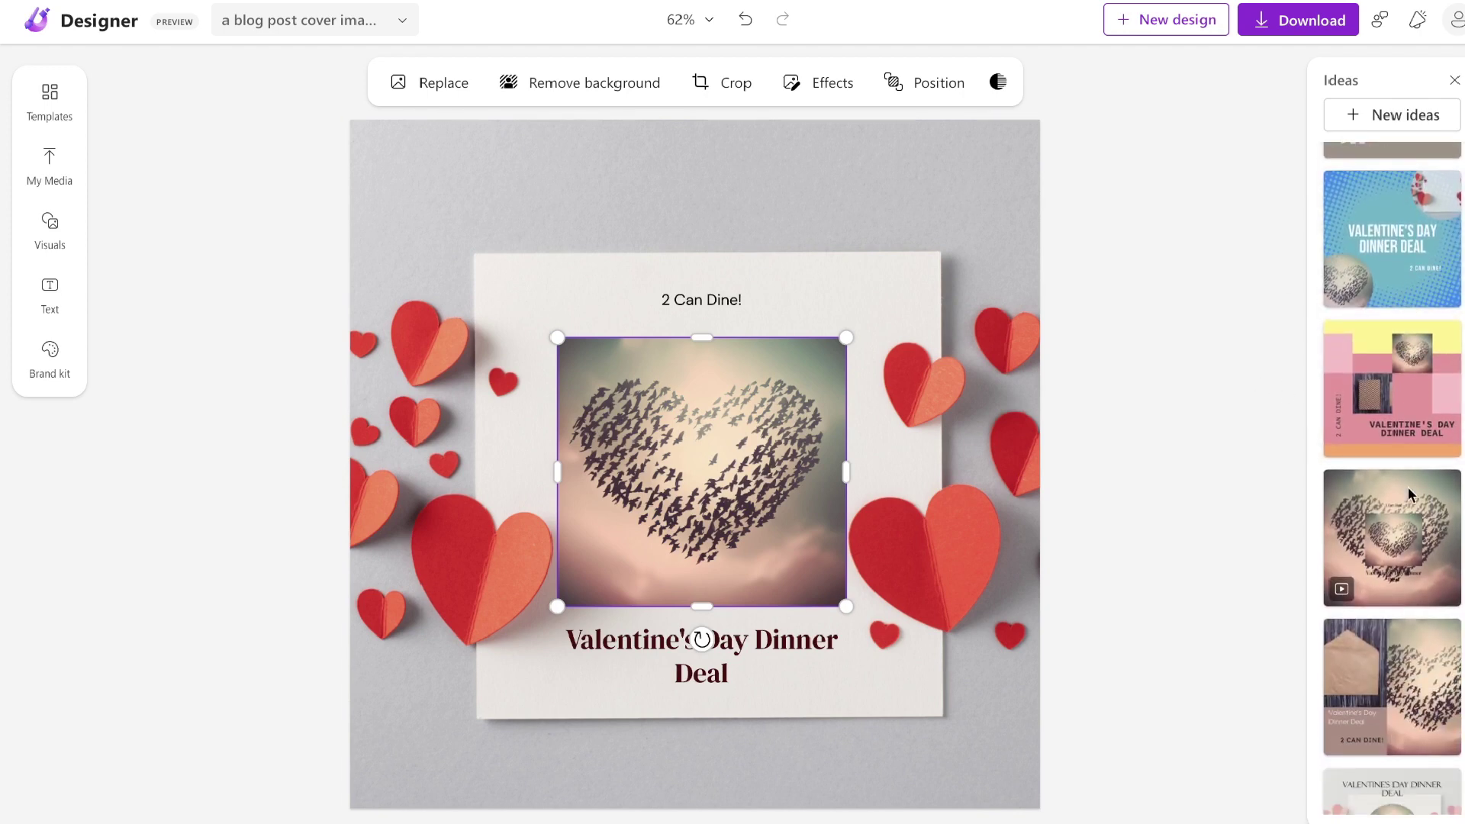
pyautogui.scroll(-2, 1410, 492)
pyautogui.scroll(-2, 1410, 492)
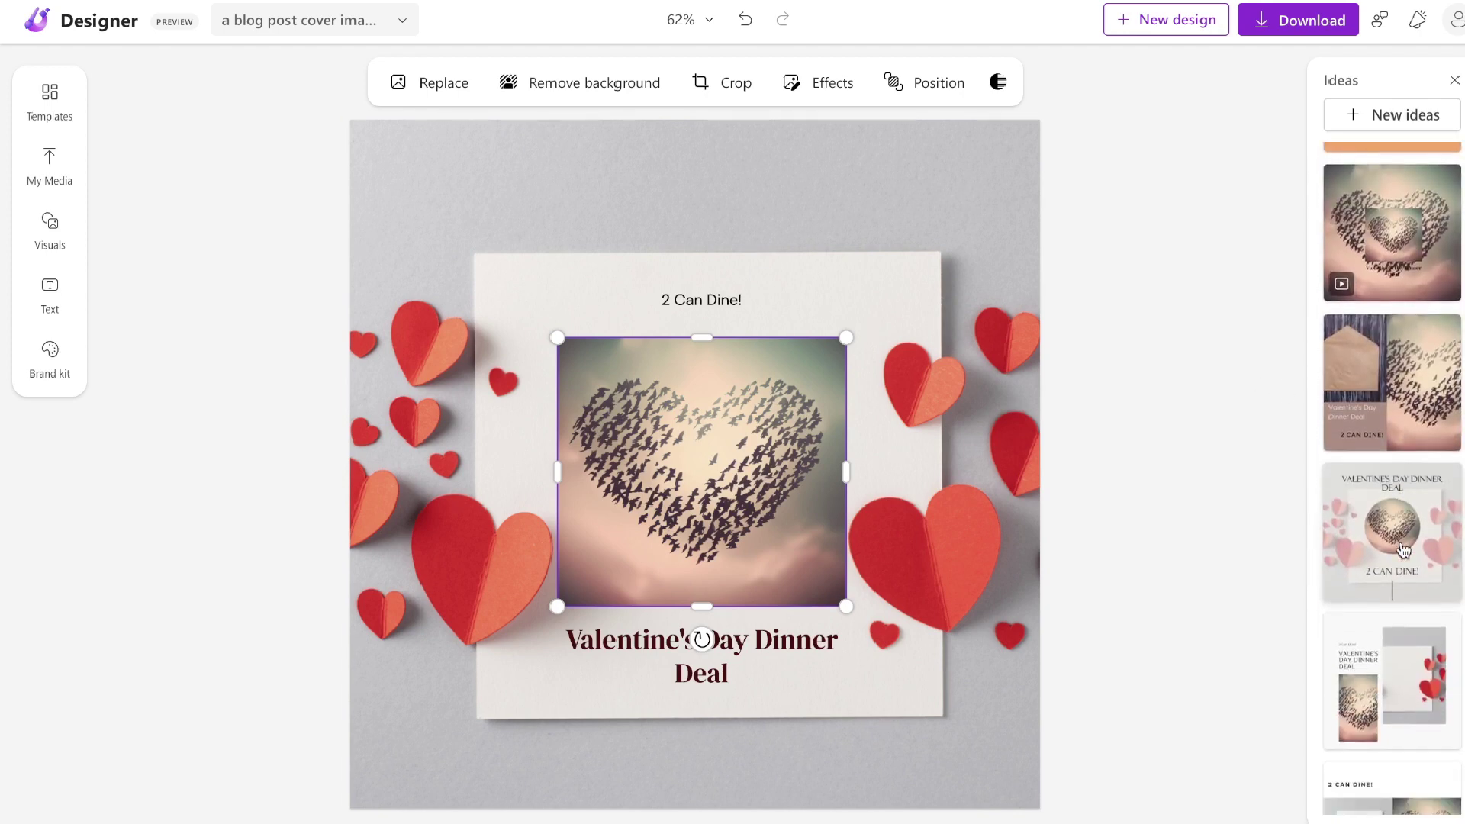
pyautogui.click(1371, 357)
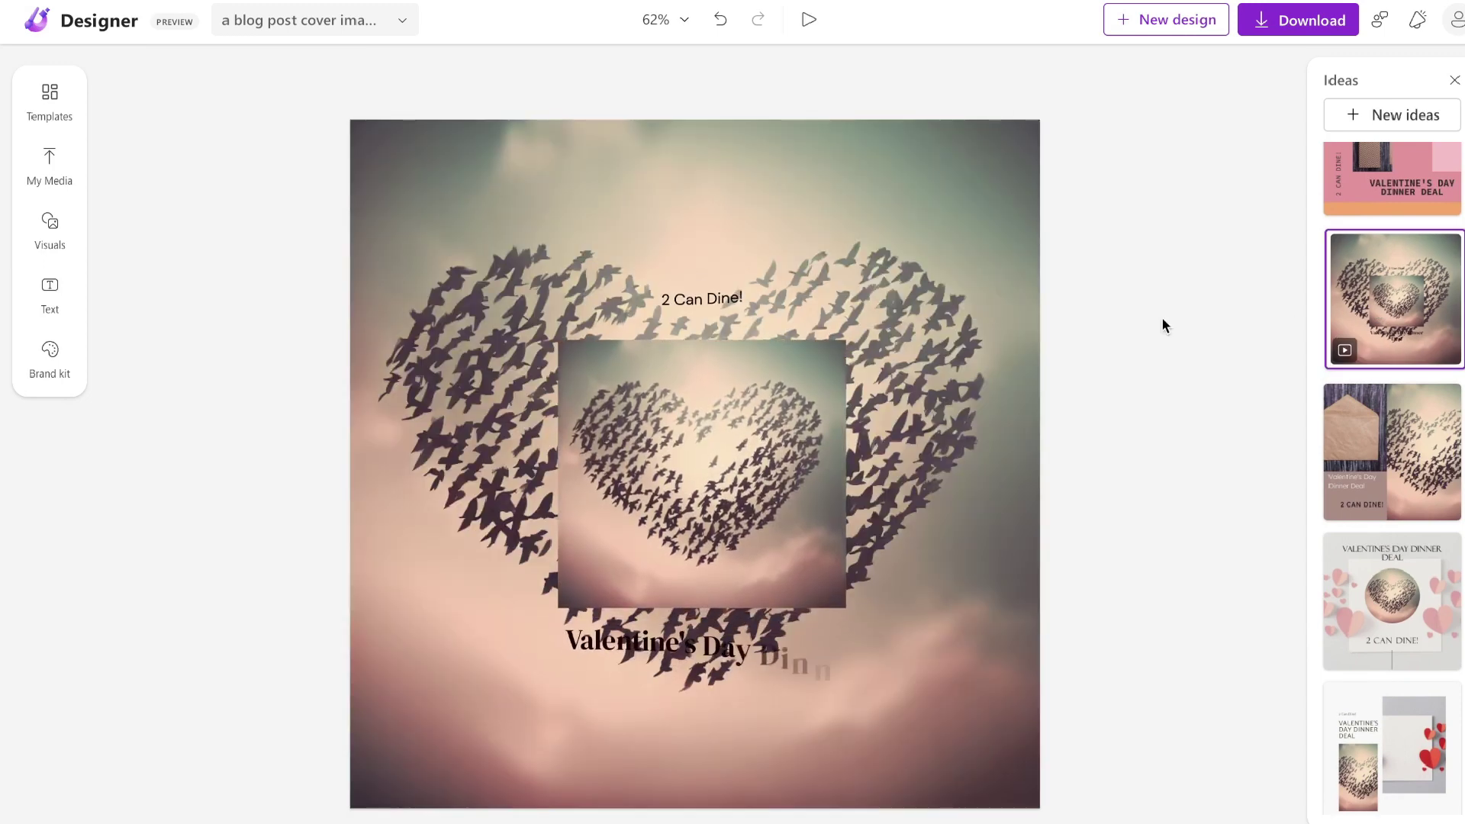
# Try the yellow-and-pink idea, then apply the top brown paper-hearts layout idea.
pyautogui.scroll(-3, 1401, 604)
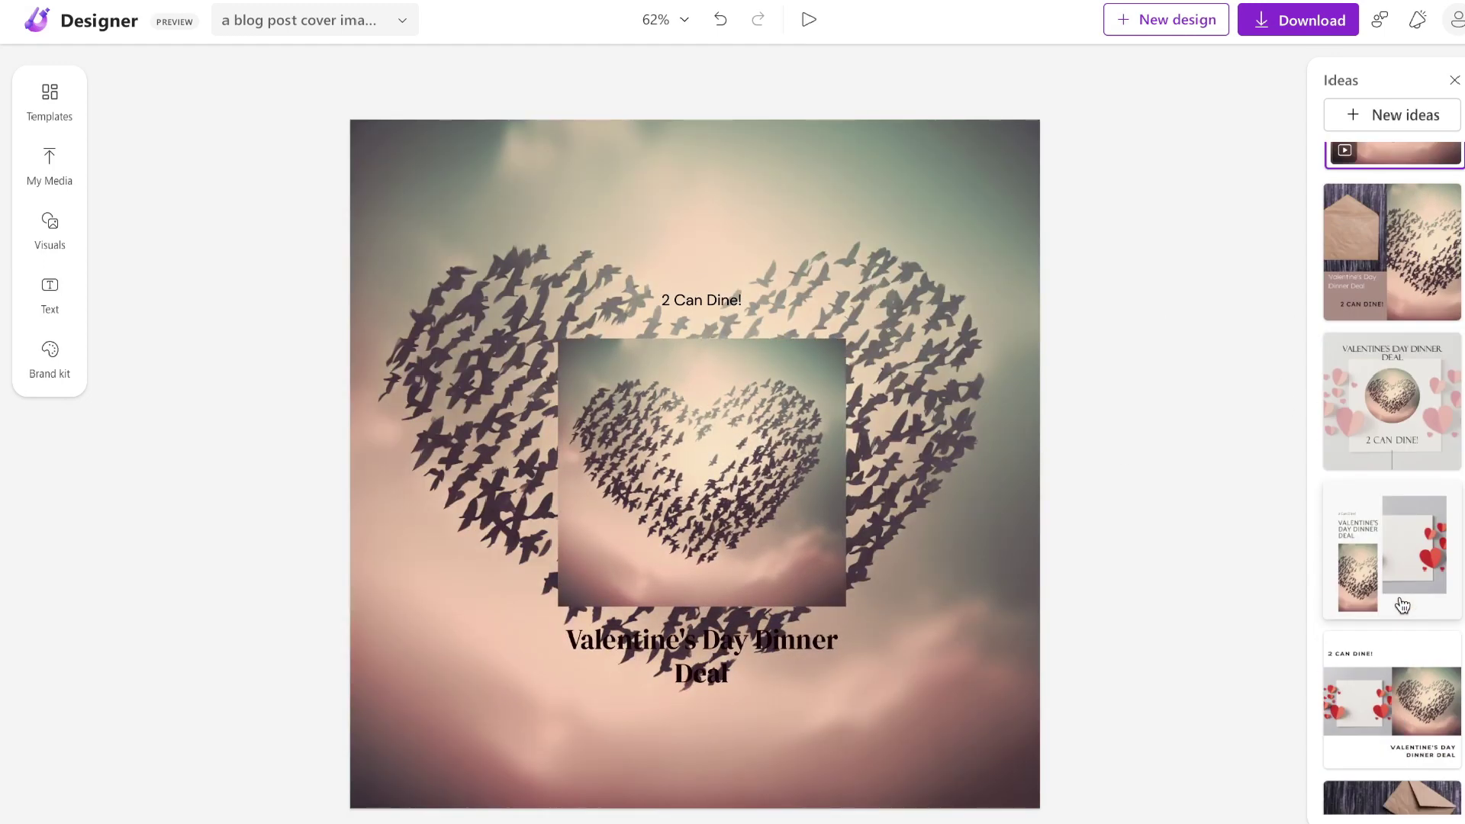
pyautogui.scroll(6, 1411, 379)
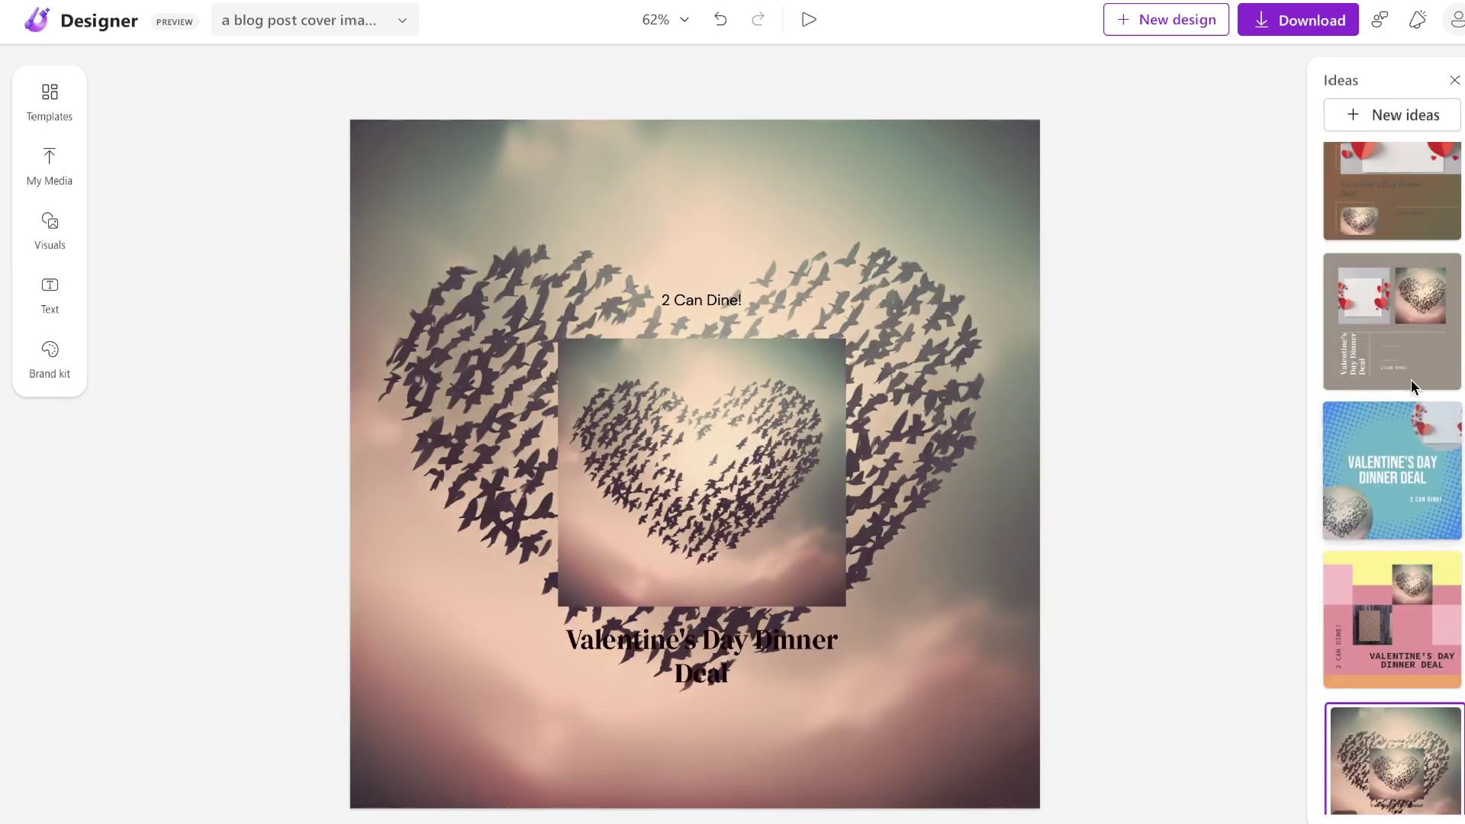
pyautogui.click(1378, 588)
pyautogui.scroll(1, 1389, 323)
pyautogui.click(1329, 257)
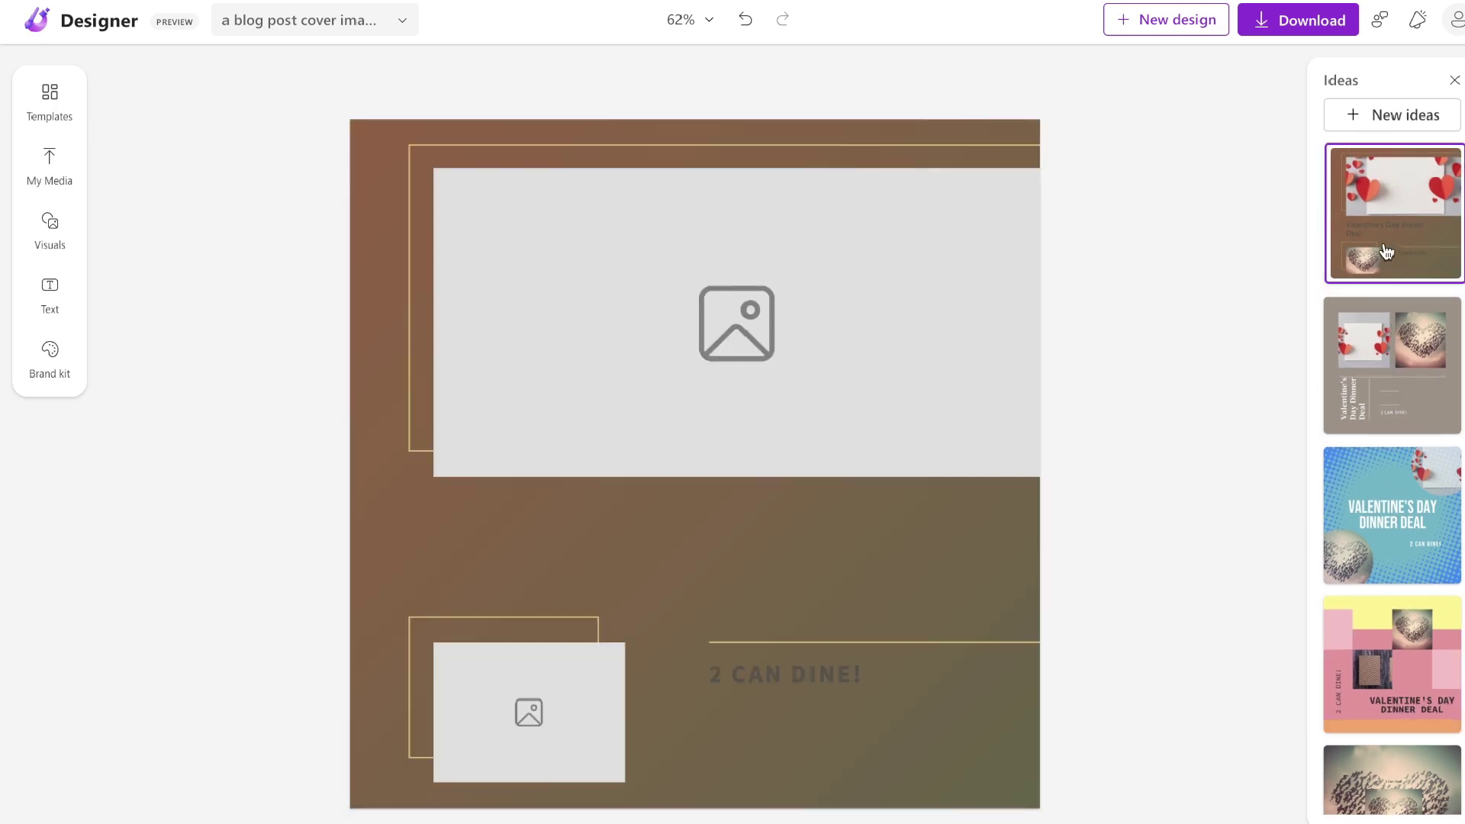